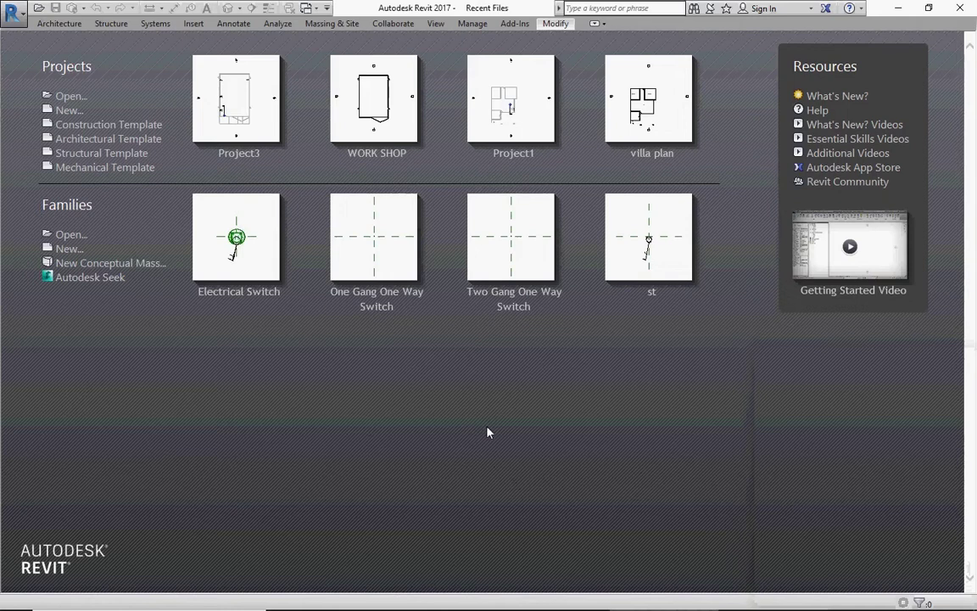
Step: Create a new family from the English_I Metric Mechanical Equipment.rft template
left_click(67, 249)
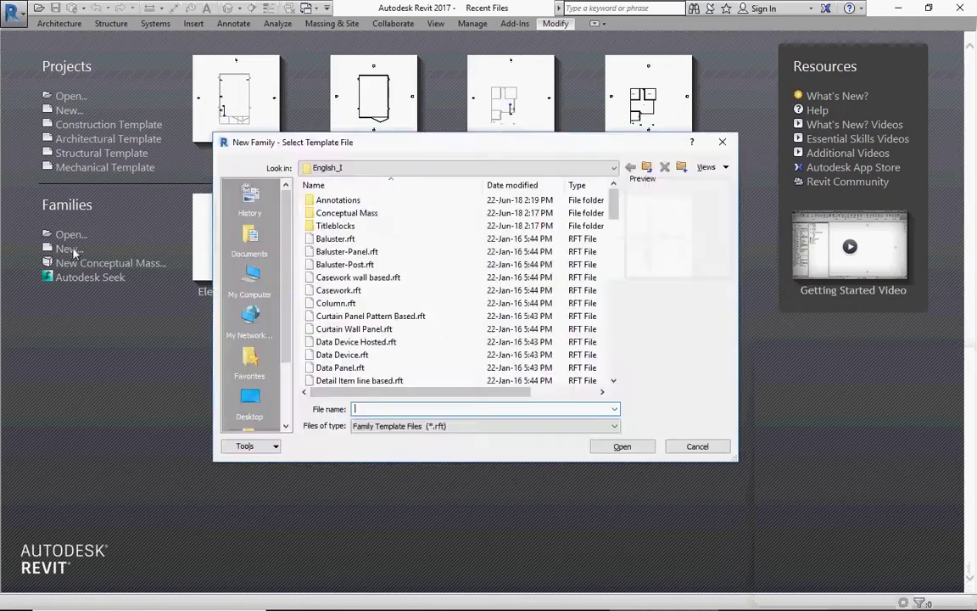
left_click(646, 168)
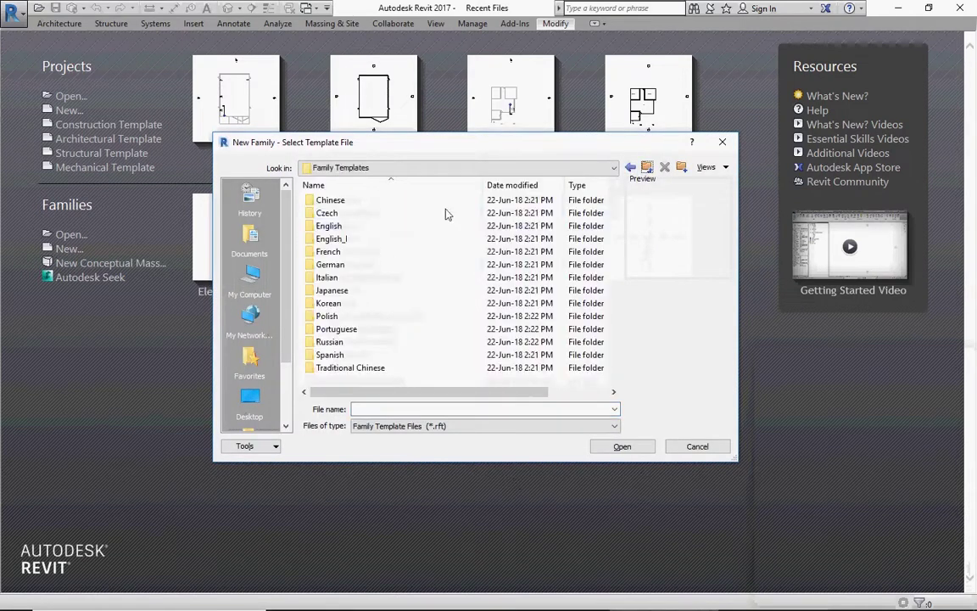
double_click(343, 238)
scroll(424, 322, "down", 5)
left_click(382, 318)
left_click(612, 508)
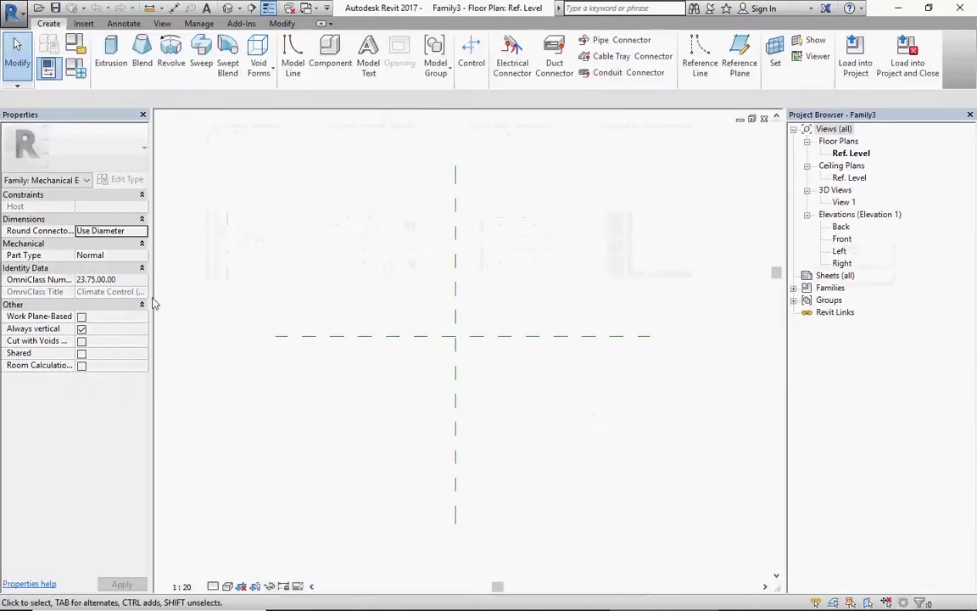
Step: Set the family's OmniClass number to 23.75.00.00 Climate Control (HVAC)
left_click(110, 279)
left_click(143, 280)
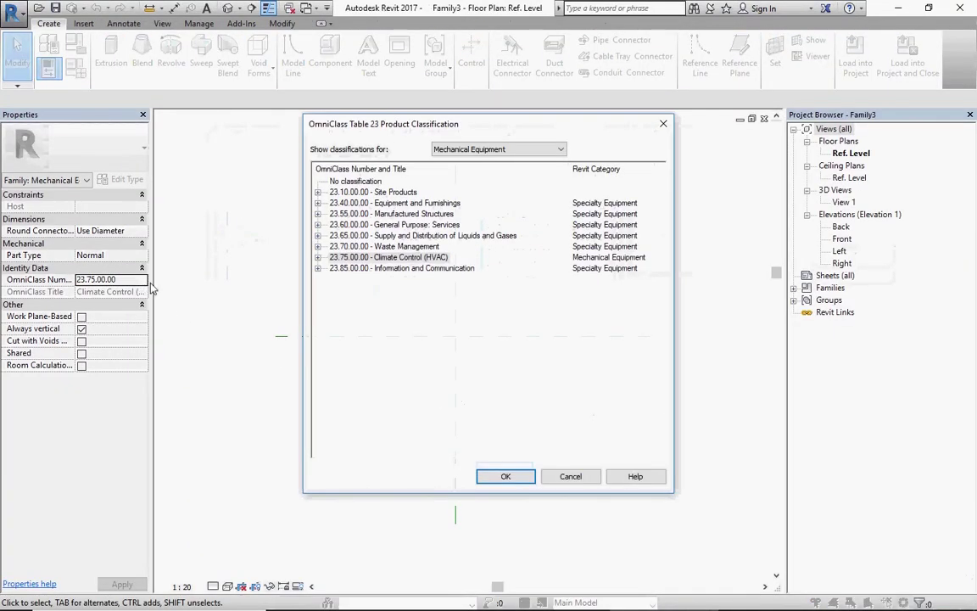
left_click(412, 258)
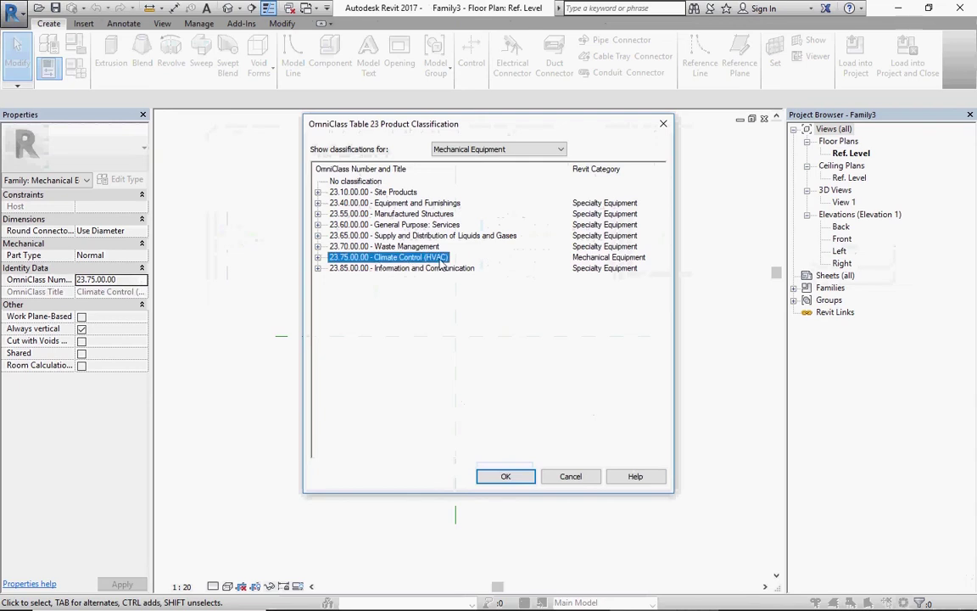
left_click(502, 477)
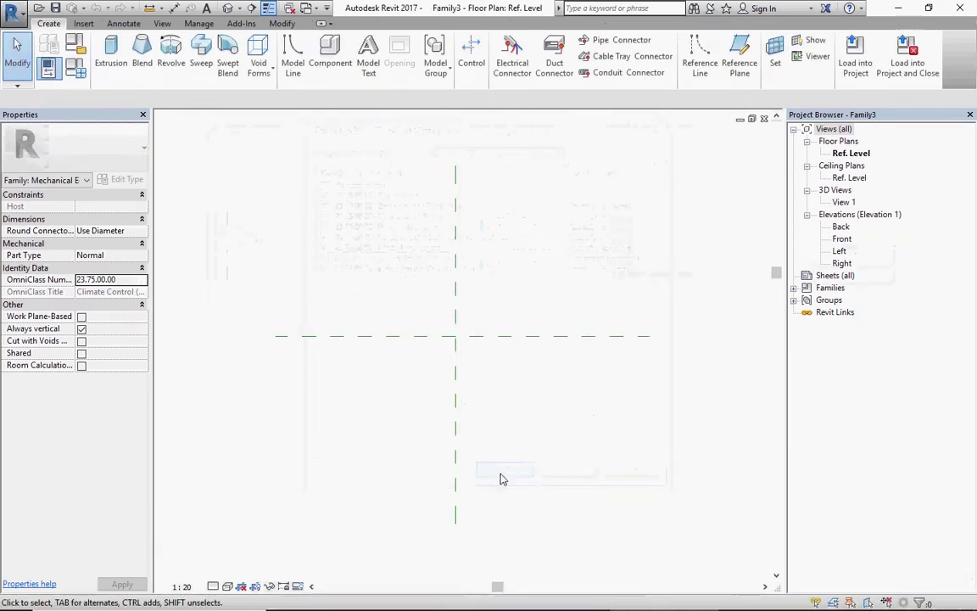
Step: Set the Ref. Level plan view scale to 1:100
left_click(182, 586)
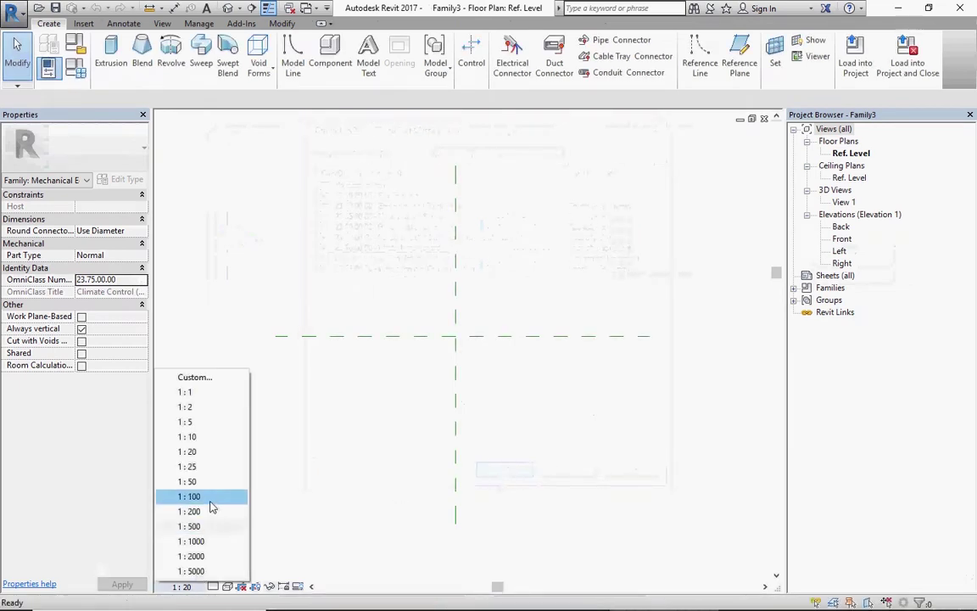
left_click(211, 497)
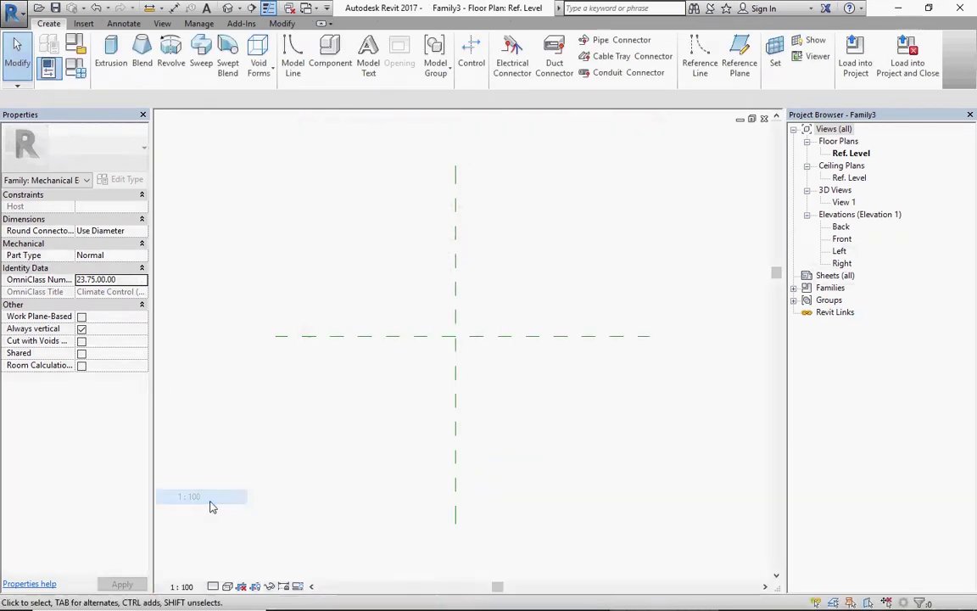
left_click(74, 68)
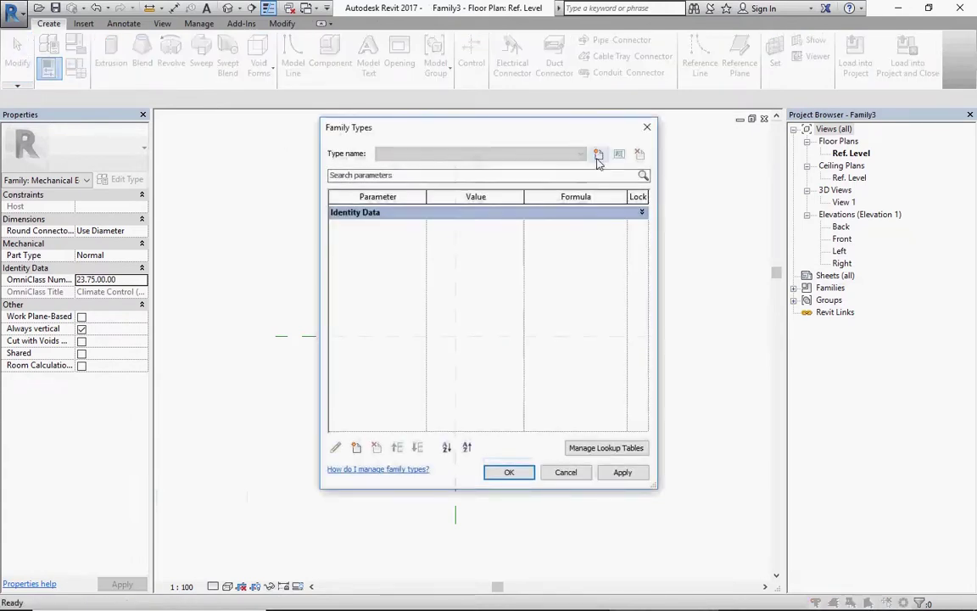
Step: Add a new family type named HVAC DIFFUSER and accept the Family Types dialog
left_click(598, 155)
type("HVAC DIFFUSER")
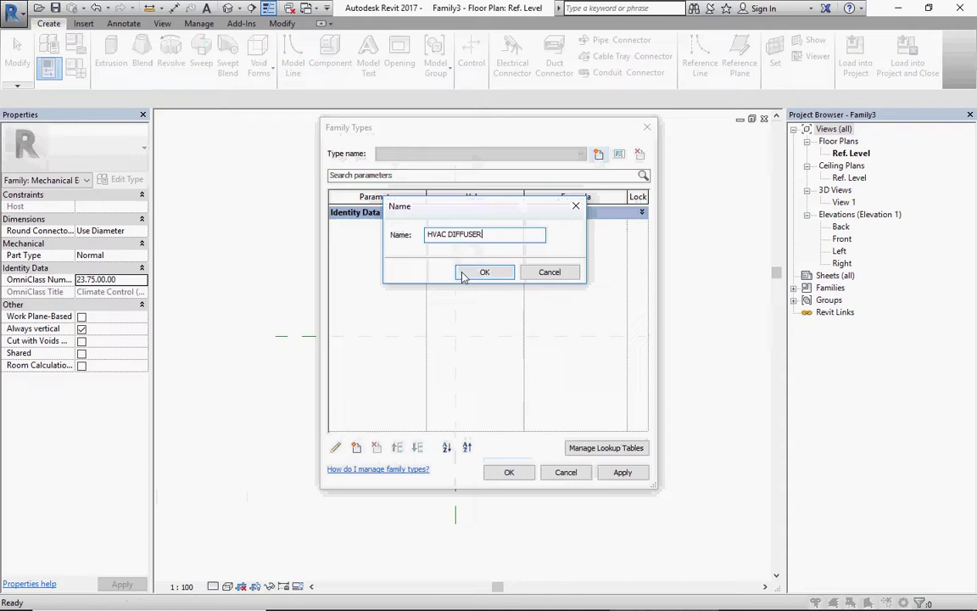
left_click(482, 272)
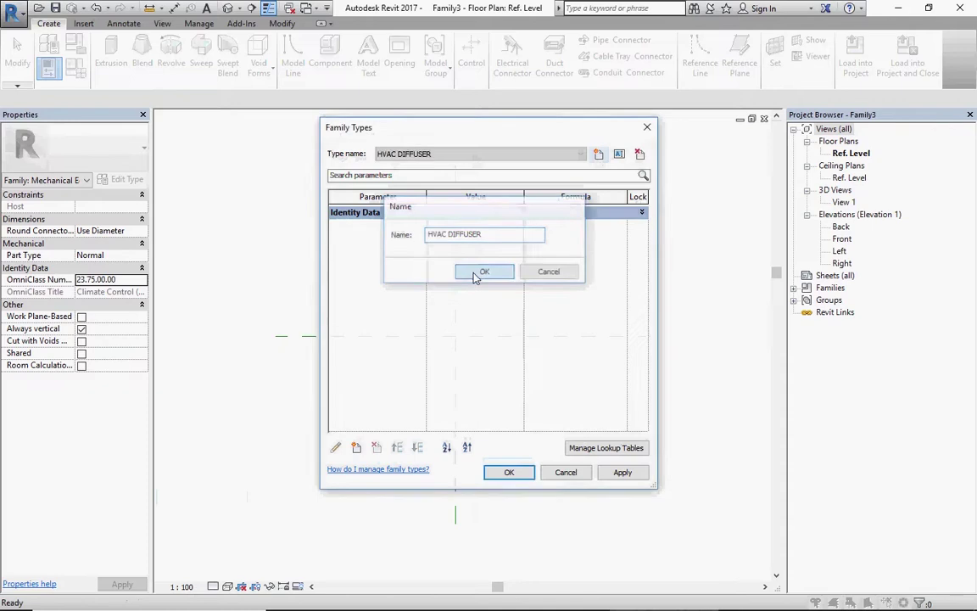
left_click(507, 473)
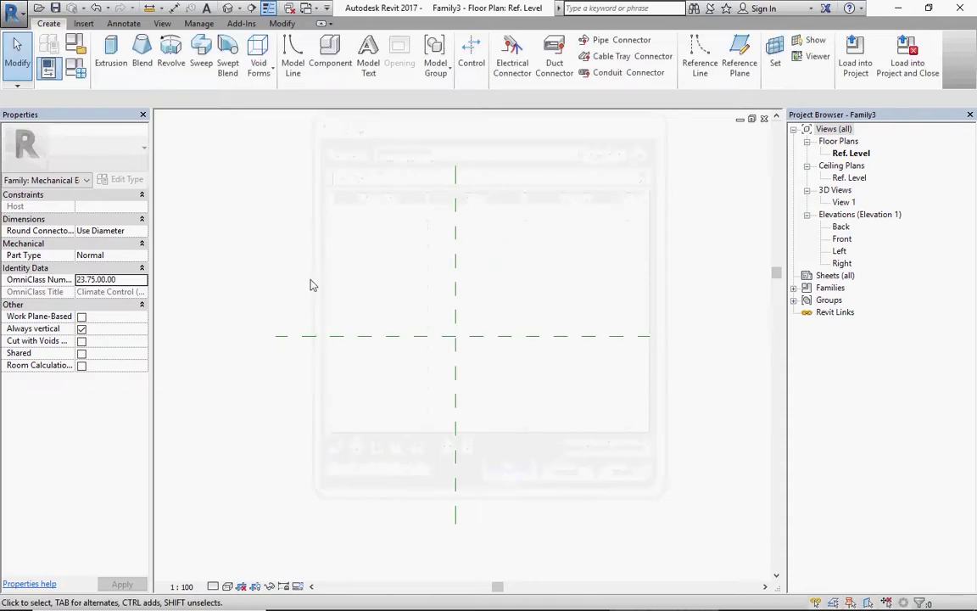
left_click(73, 44)
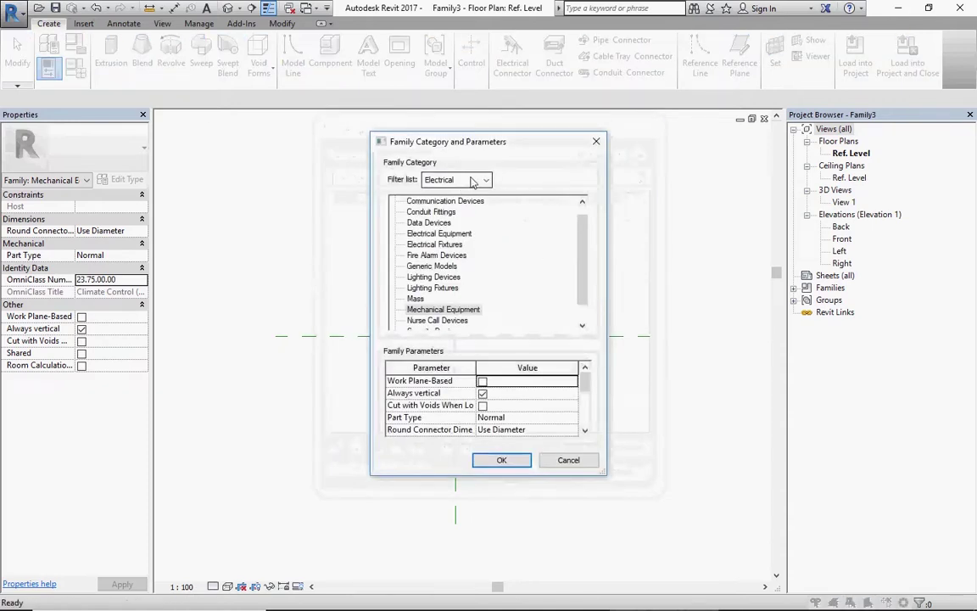
Step: Filter categories to Mechanical only and keep Mechanical Equipment as the family category
left_click(424, 179)
left_click(430, 226)
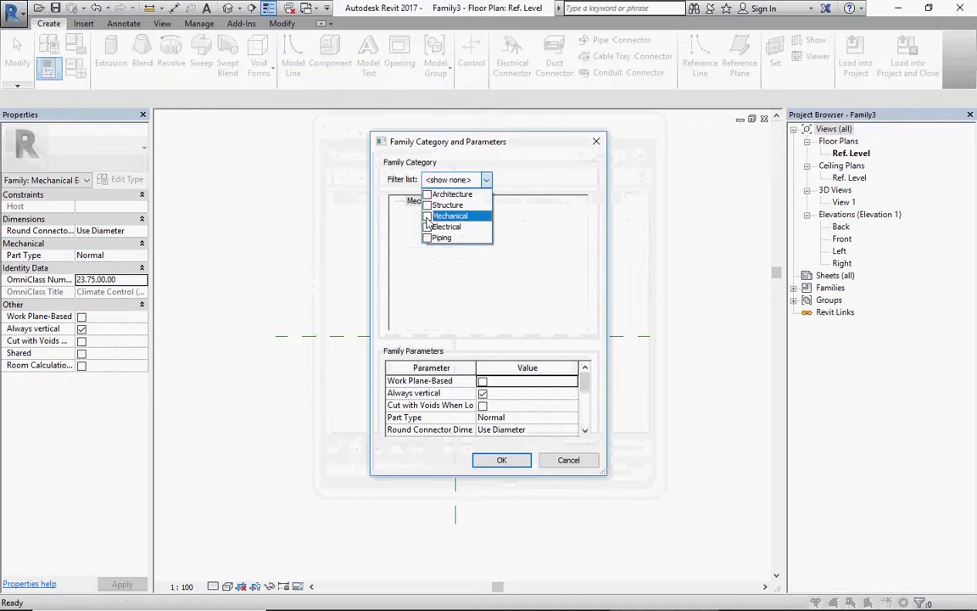
left_click(428, 215)
left_click(433, 259)
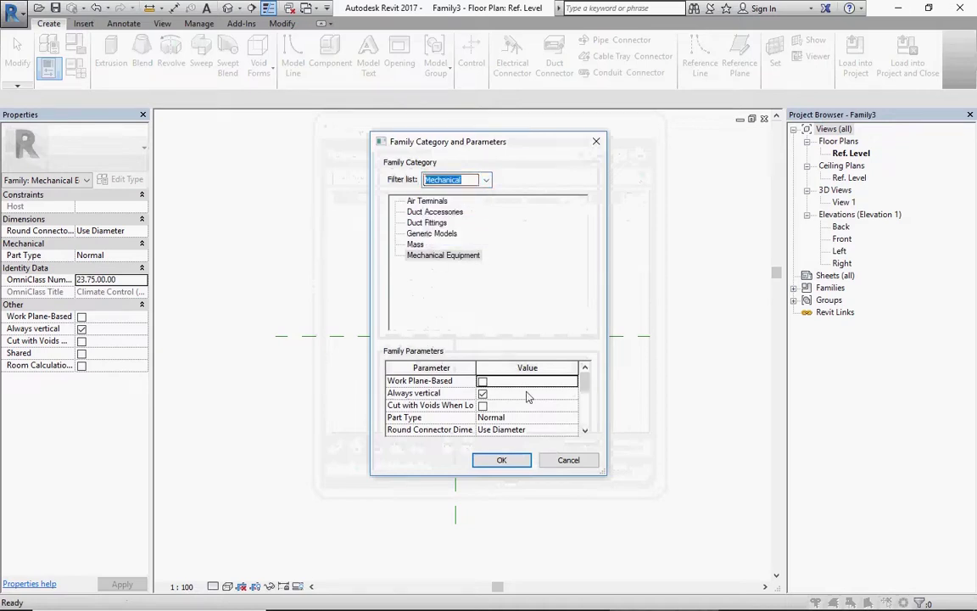
left_click(501, 459)
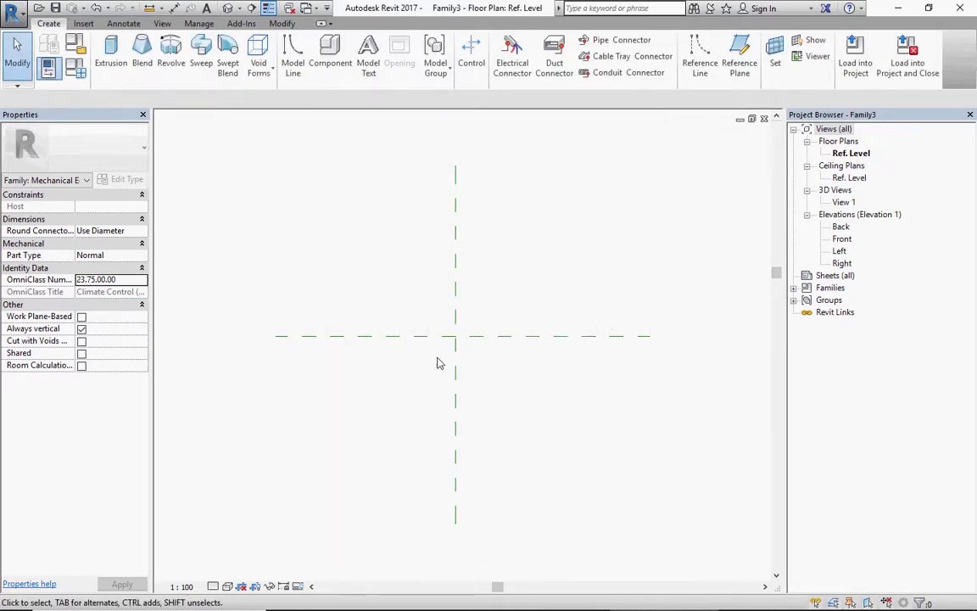
Step: Start a blend with depth 50 and pick four base lines offset 150.0 from the reference planes
left_click(144, 68)
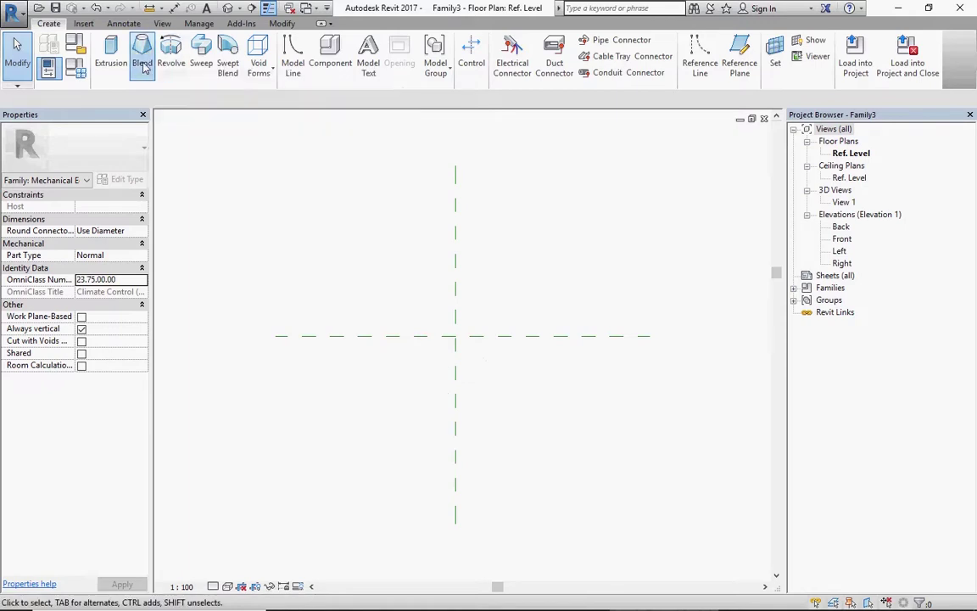
left_click(586, 72)
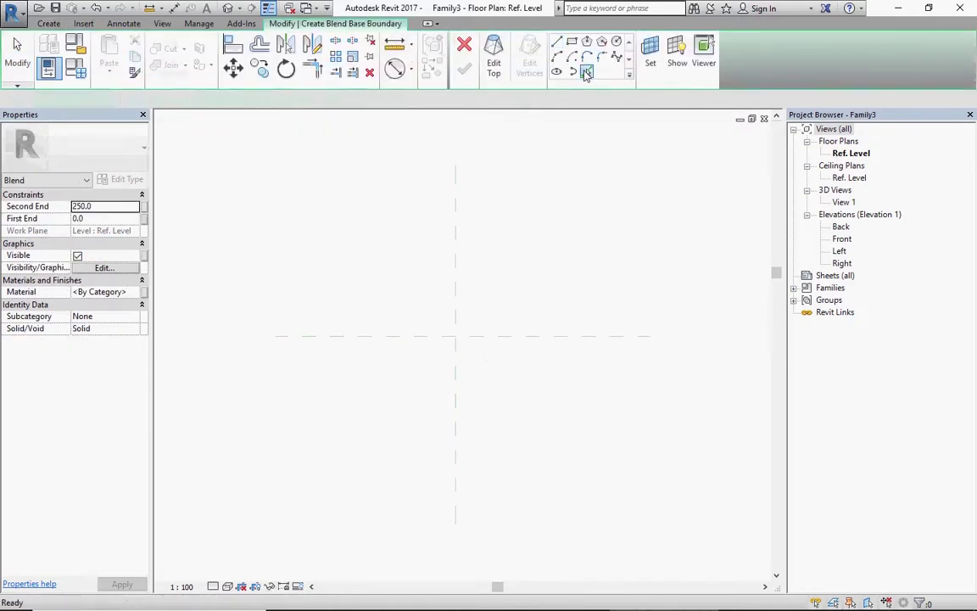
left_click(88, 100)
type("50")
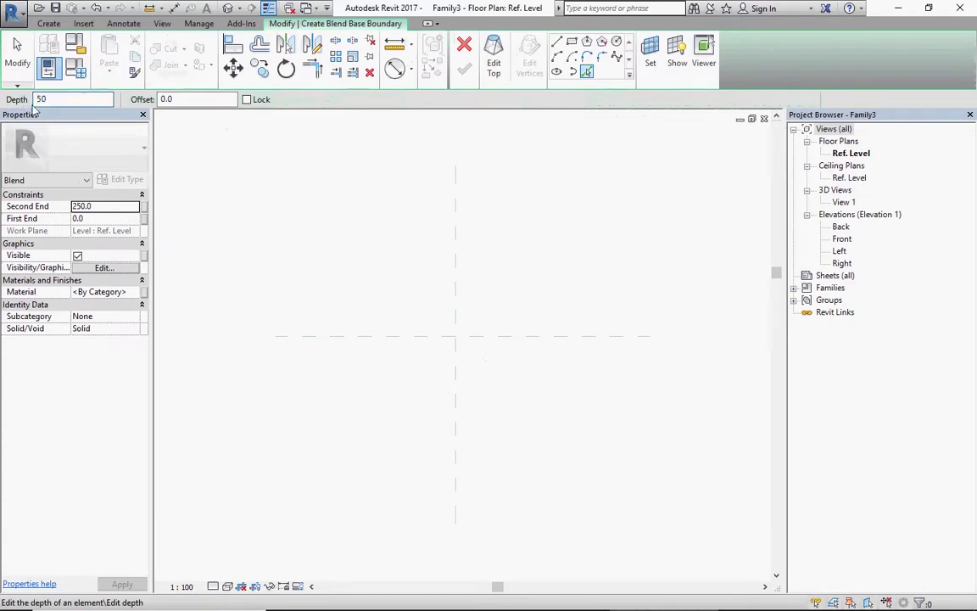
key("Return")
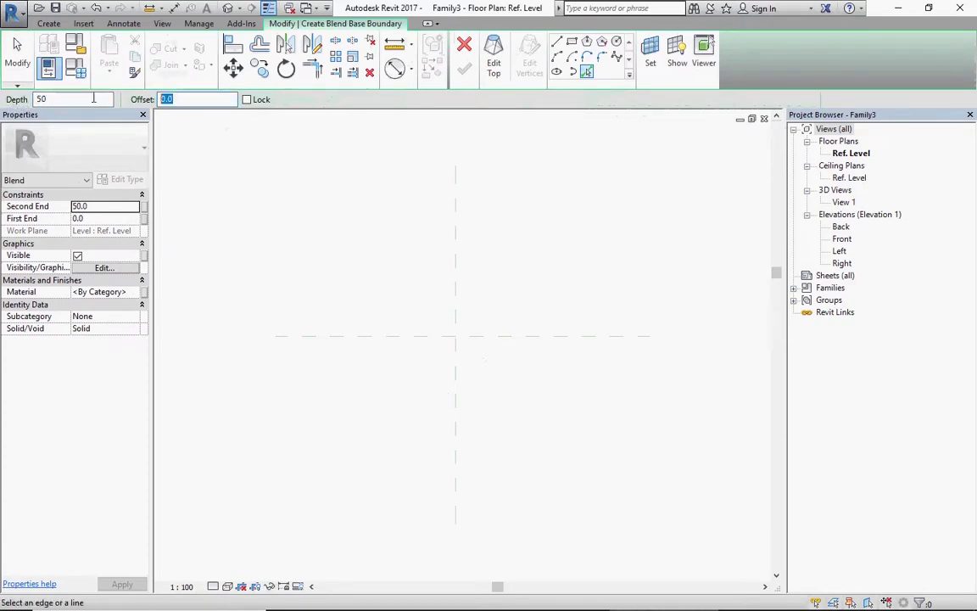
type("150.0")
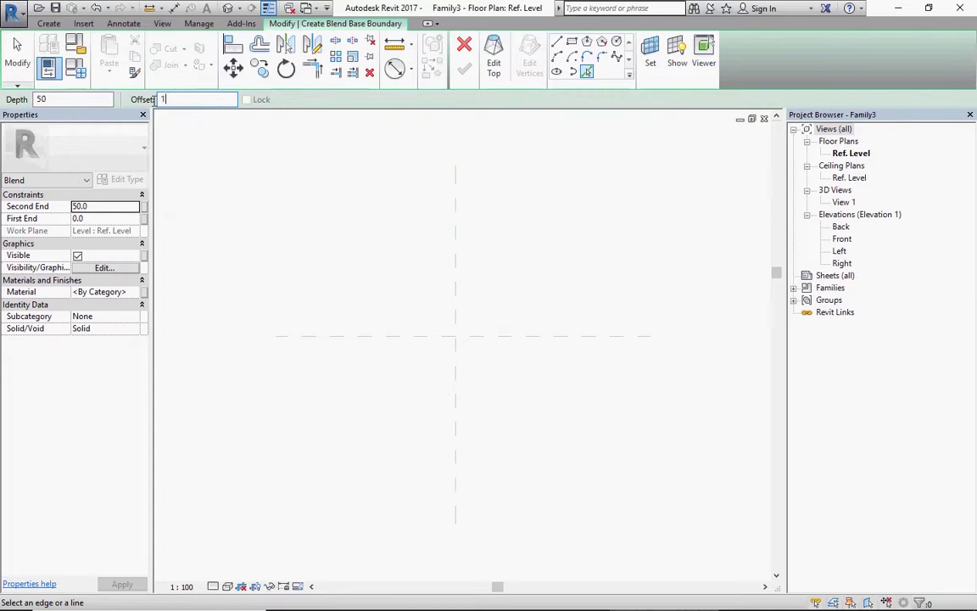
left_click(455, 327)
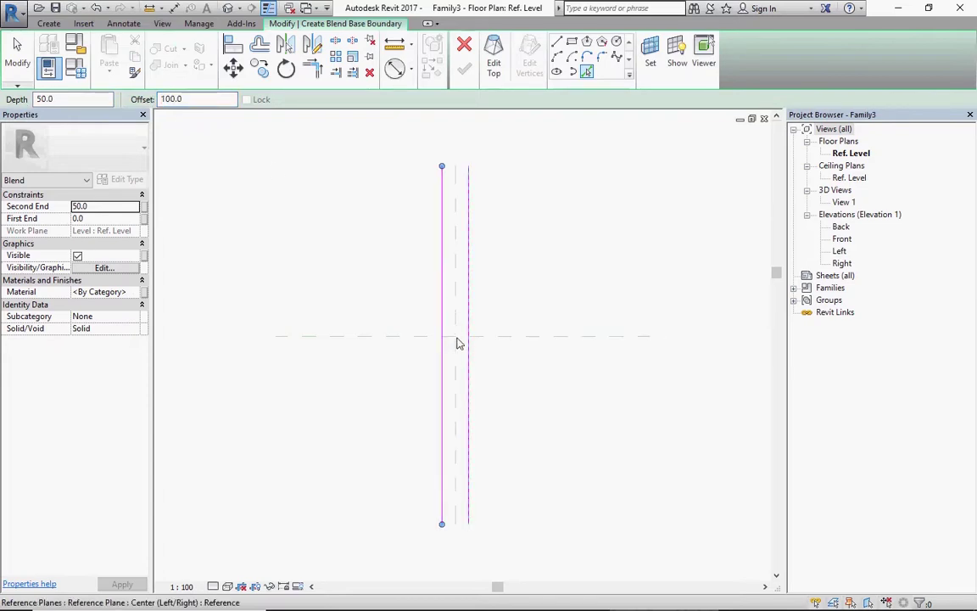
left_click(459, 343)
left_click(480, 339)
left_click(480, 333)
scroll(486, 310, "up", 5)
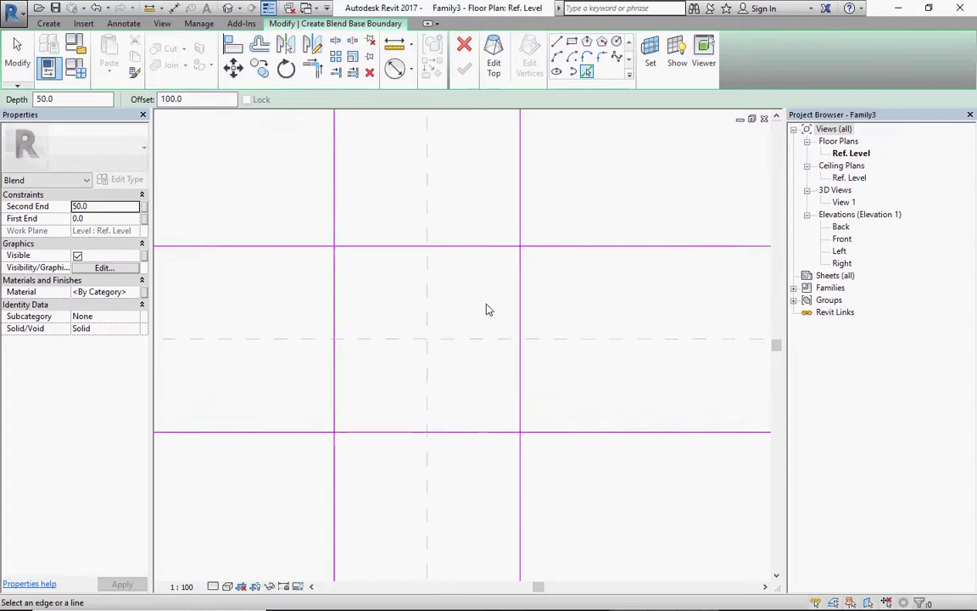
scroll(472, 316, "up", 1)
Step: Trim the four base lines into a closed square with Trim/Extend to Corner
left_click(312, 68)
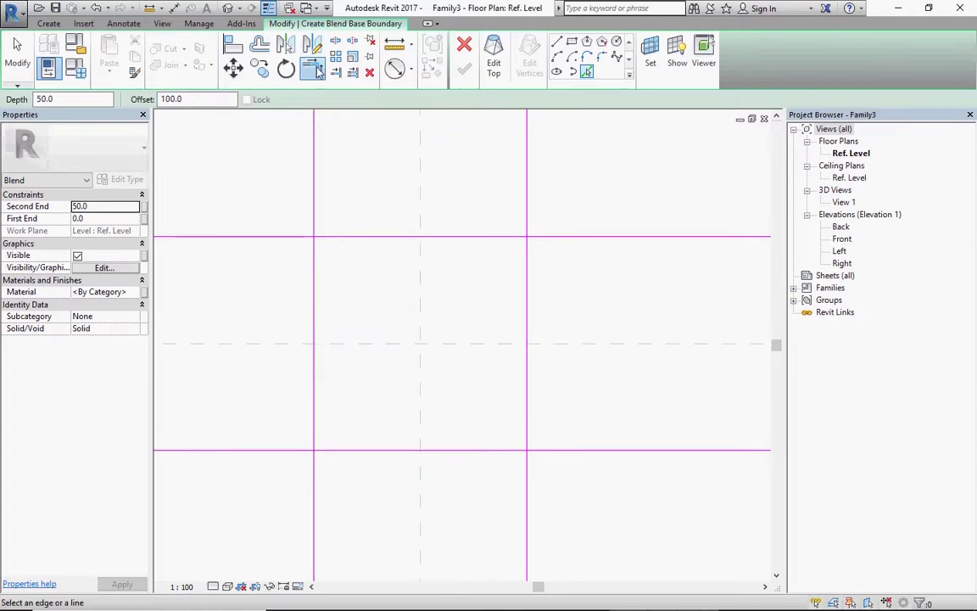
left_click(315, 252)
left_click(331, 239)
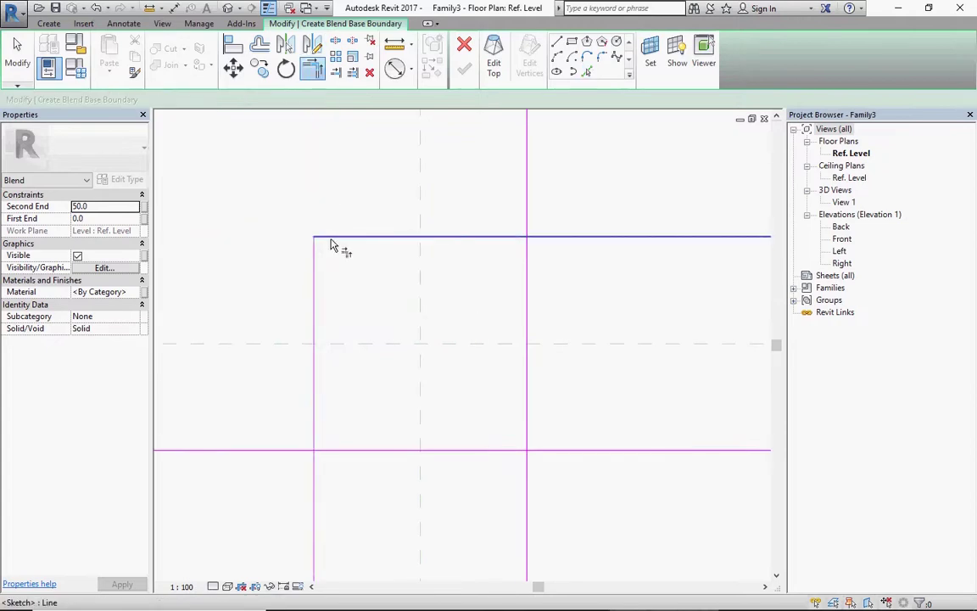
left_click(527, 263)
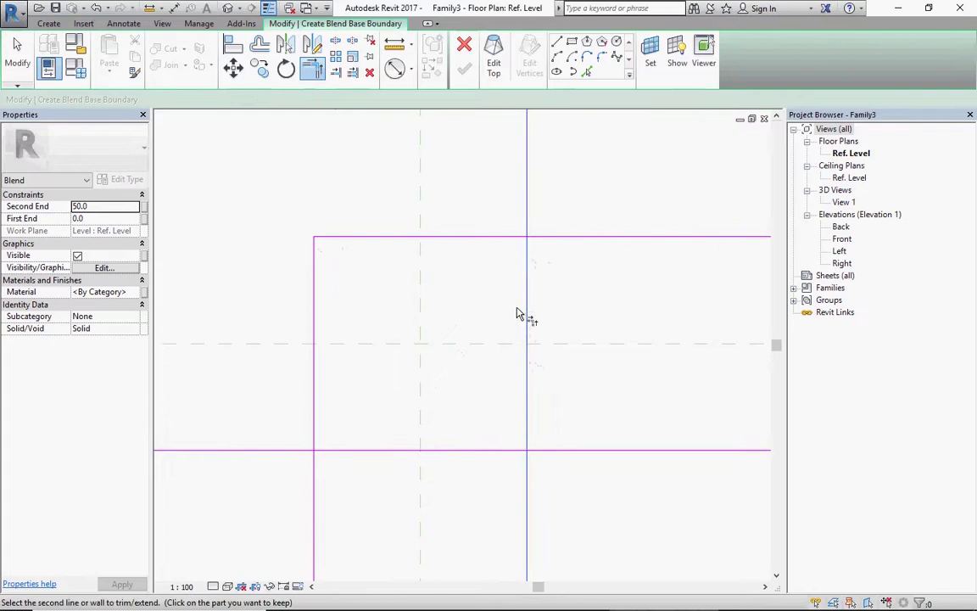
left_click(516, 239)
left_click(526, 447)
left_click(483, 450)
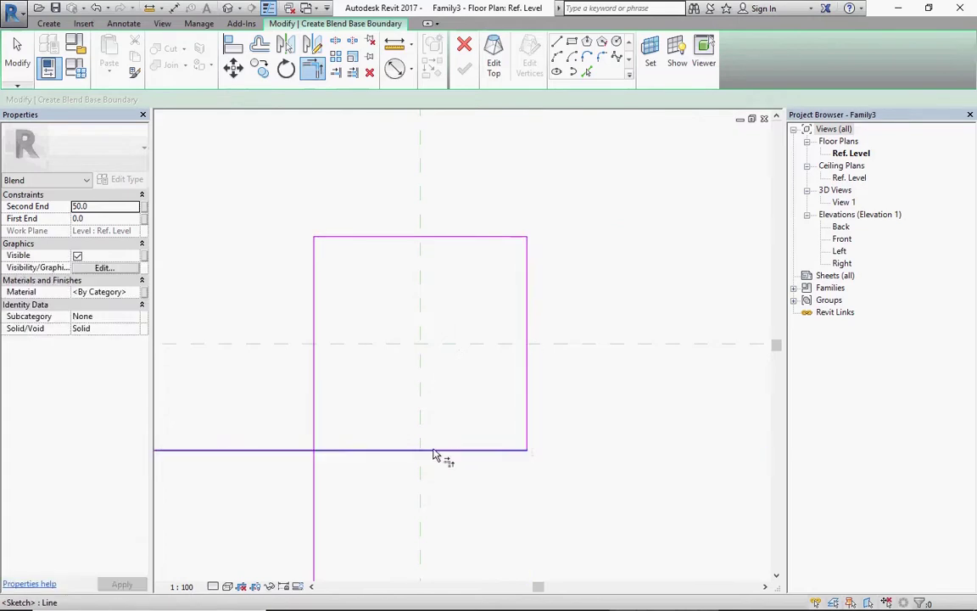
left_click(338, 451)
left_click(315, 435)
scroll(470, 445, "down", 1)
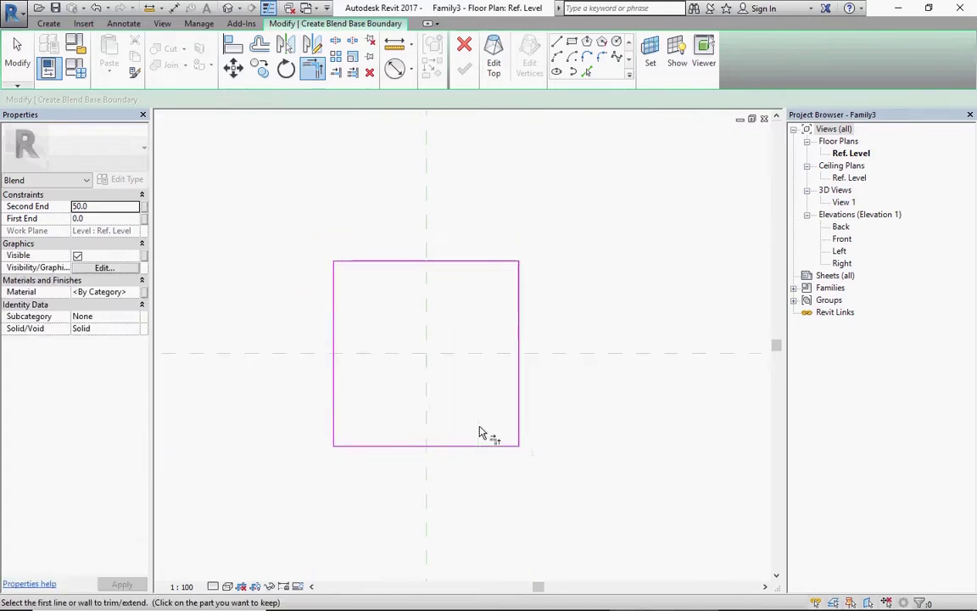
scroll(482, 429, "down", 3)
scroll(452, 408, "down", 1)
left_click(493, 55)
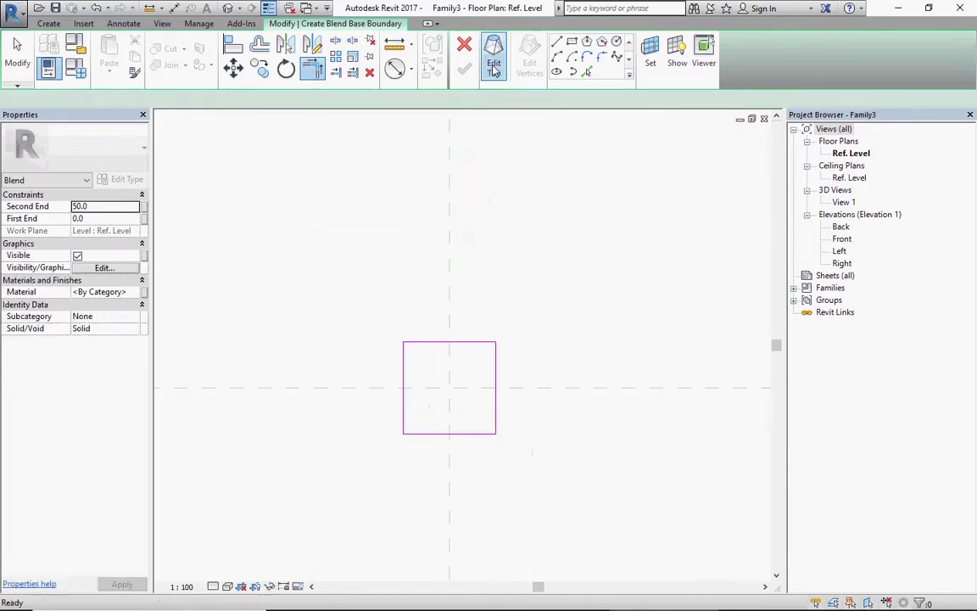
Step: Pick four top-outline lines offset 75.0 around the centre reference planes
left_click(586, 73)
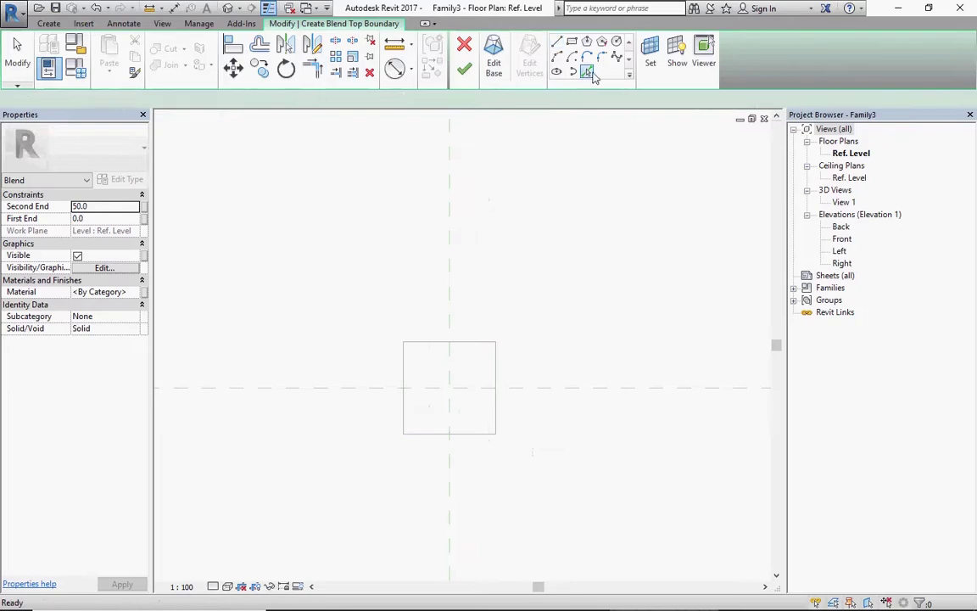
double_click(200, 99)
type("75")
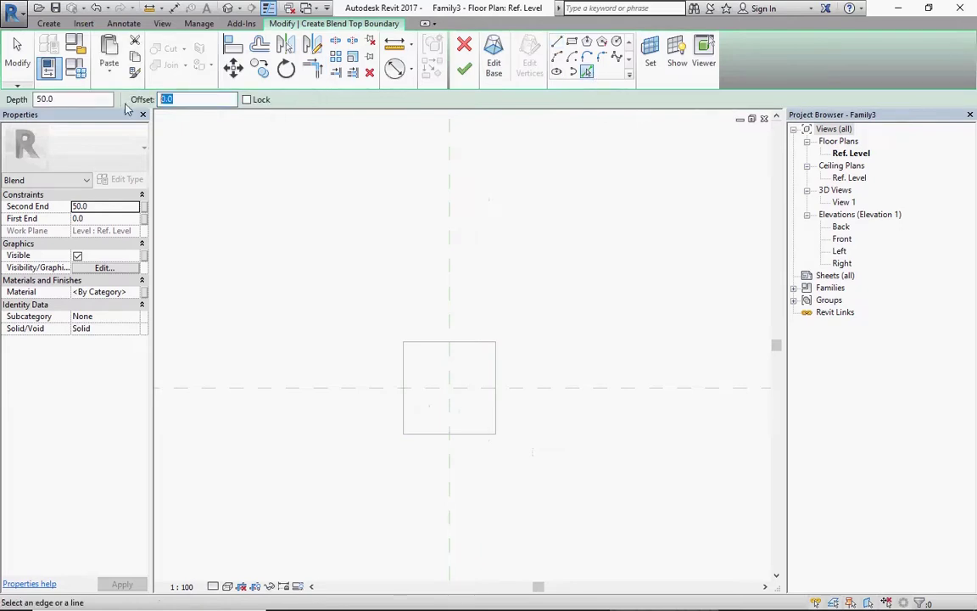
left_click(452, 376)
left_click(448, 374)
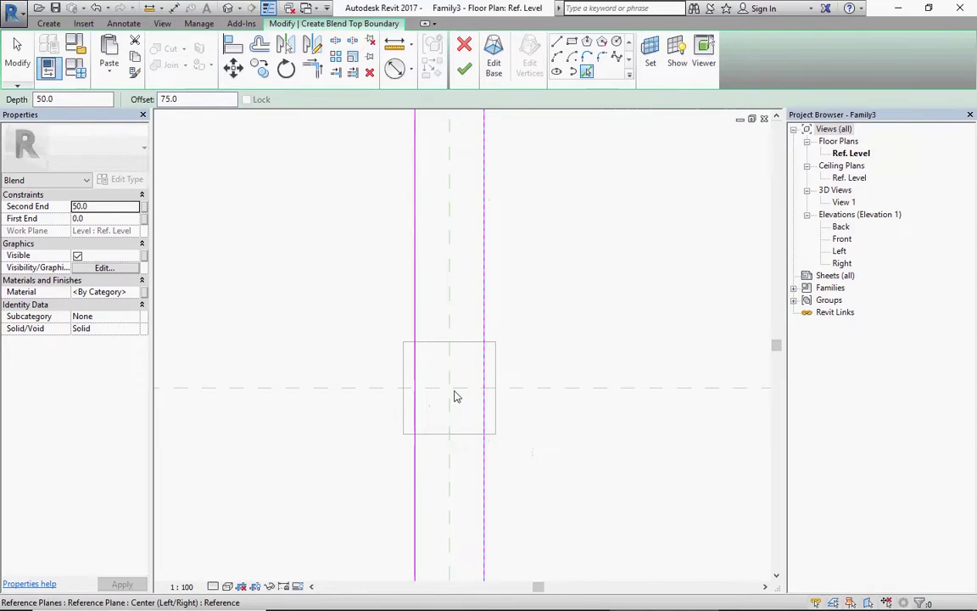
left_click(458, 395)
left_click(458, 385)
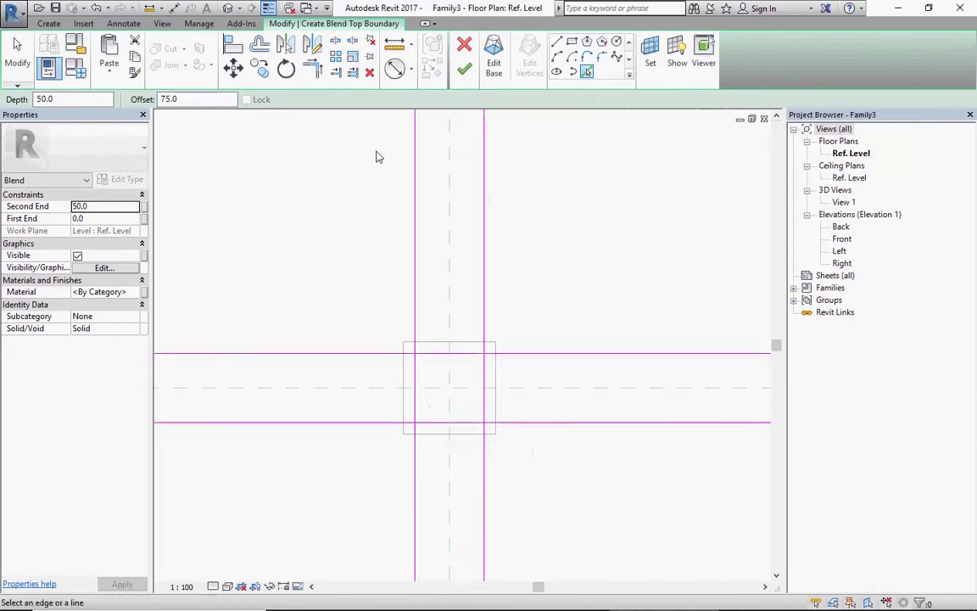
Step: Trim the top lines into a closed square and finish the blend
left_click(312, 68)
left_click(420, 386)
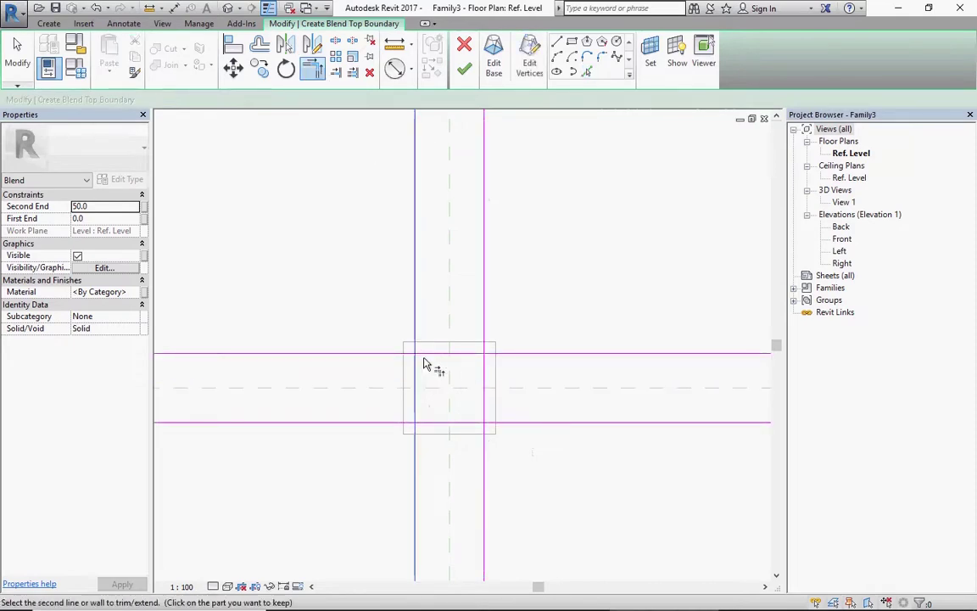
left_click(466, 355)
left_click(471, 354)
left_click(484, 373)
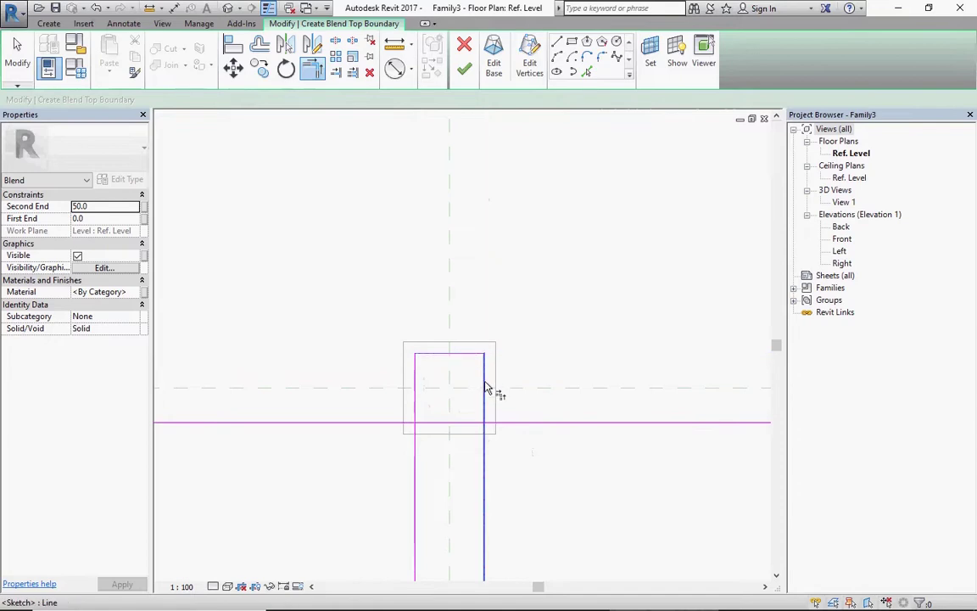
left_click(485, 403)
left_click(478, 421)
left_click(425, 422)
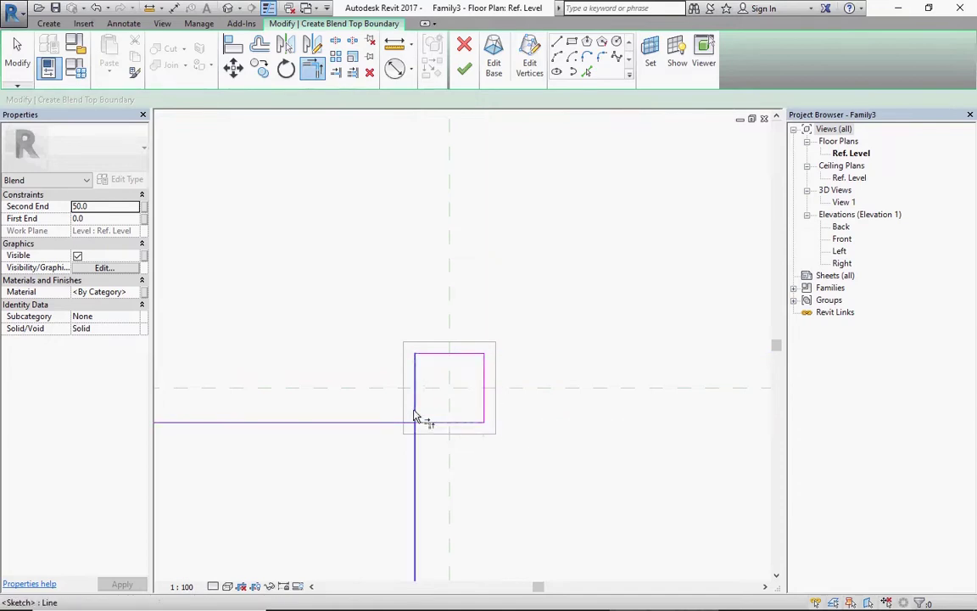
left_click(415, 392)
left_click(464, 69)
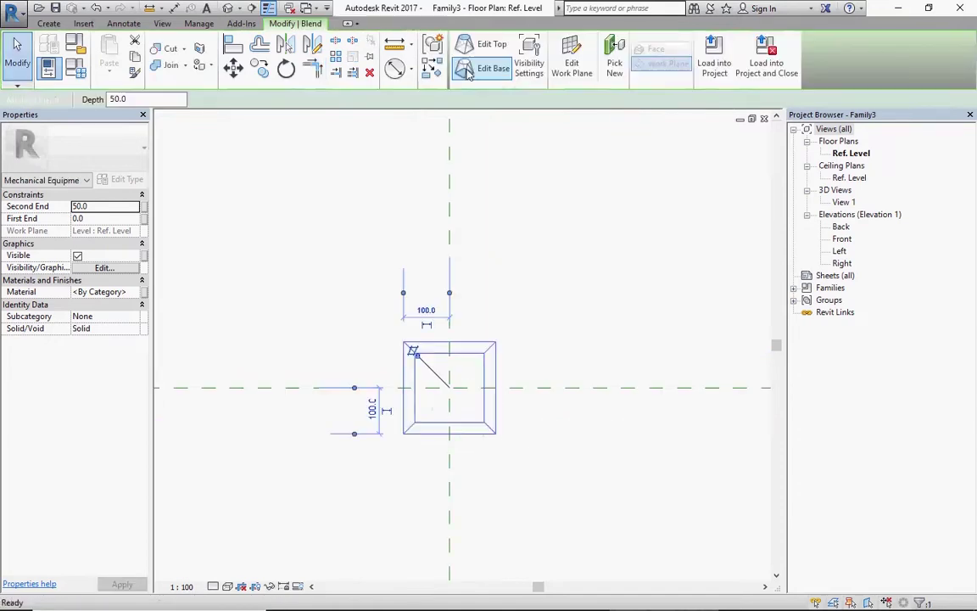
Step: Clear the selection and bring up the Void Forms list on the Create tab
key("Escape")
key("z")
key("f")
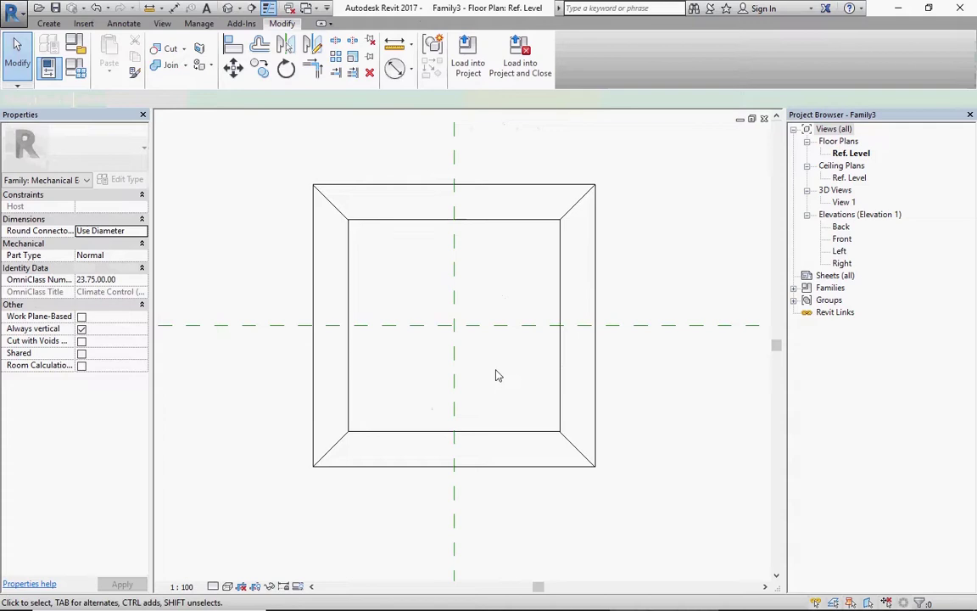
scroll(459, 381, "down", 1)
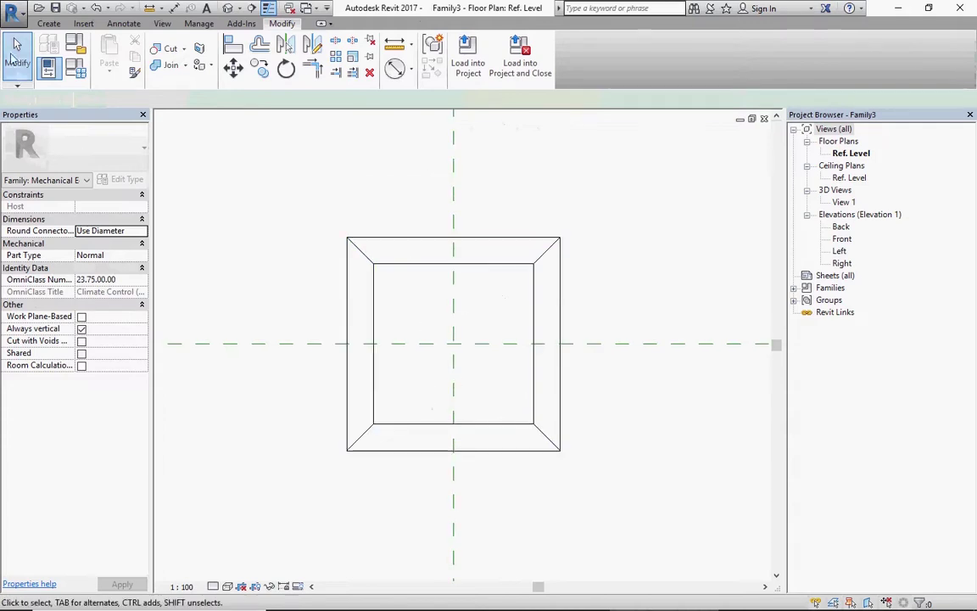
left_click(49, 24)
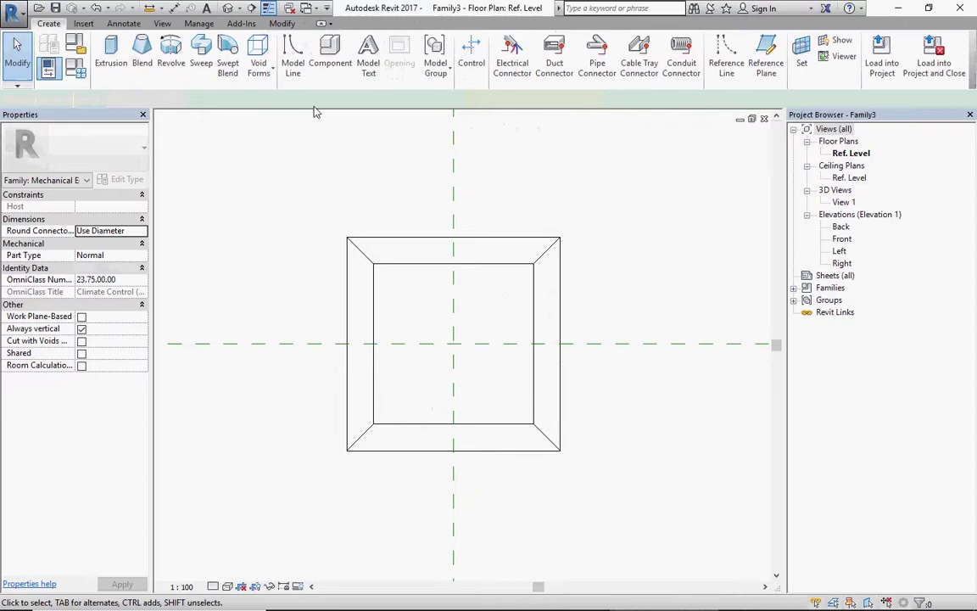
left_click(258, 66)
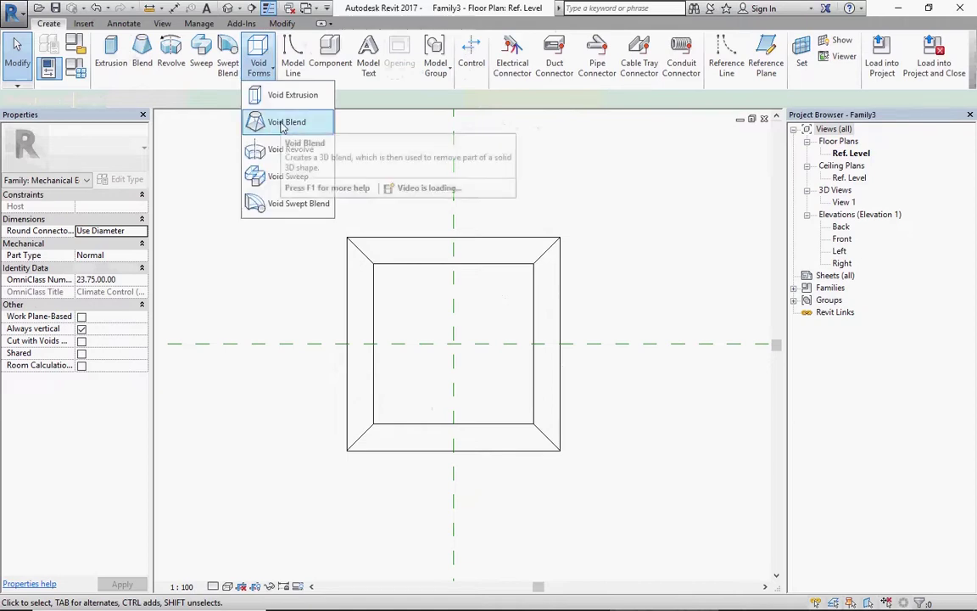
Step: Start a void revolve and pick boundary lines offset 35 from the centre reference planes
left_click(285, 149)
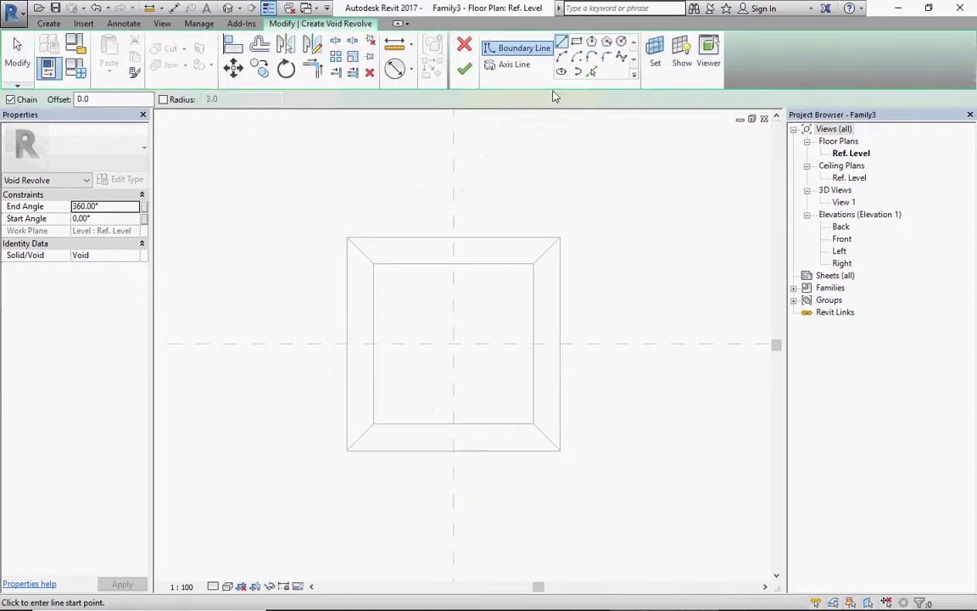
left_click(593, 73)
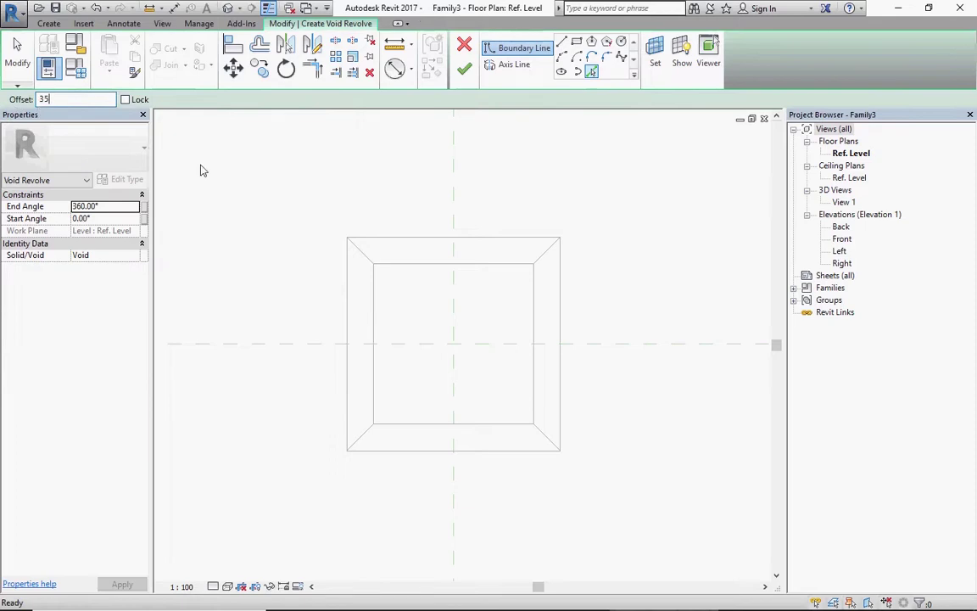
left_click(453, 335)
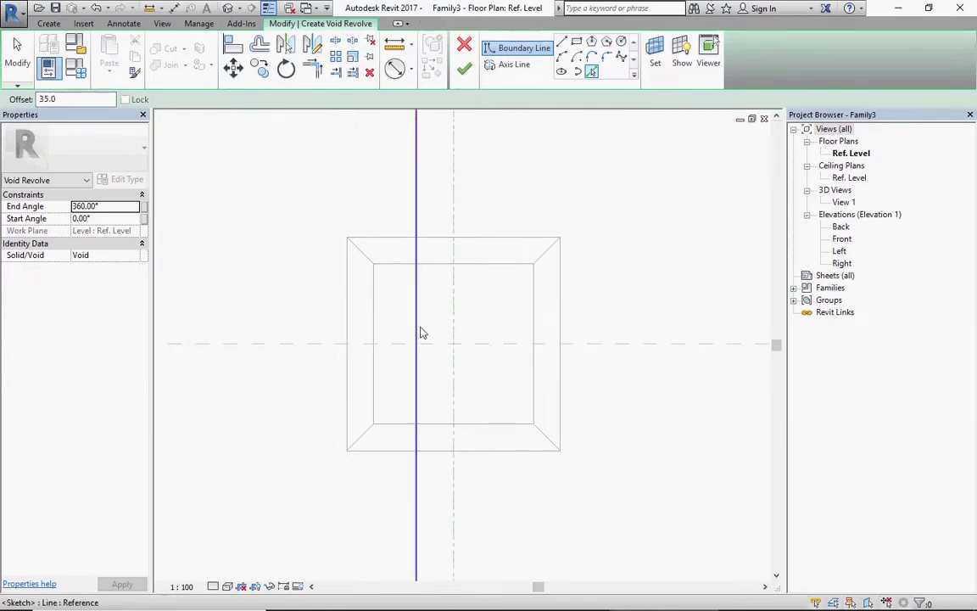
left_click(435, 349)
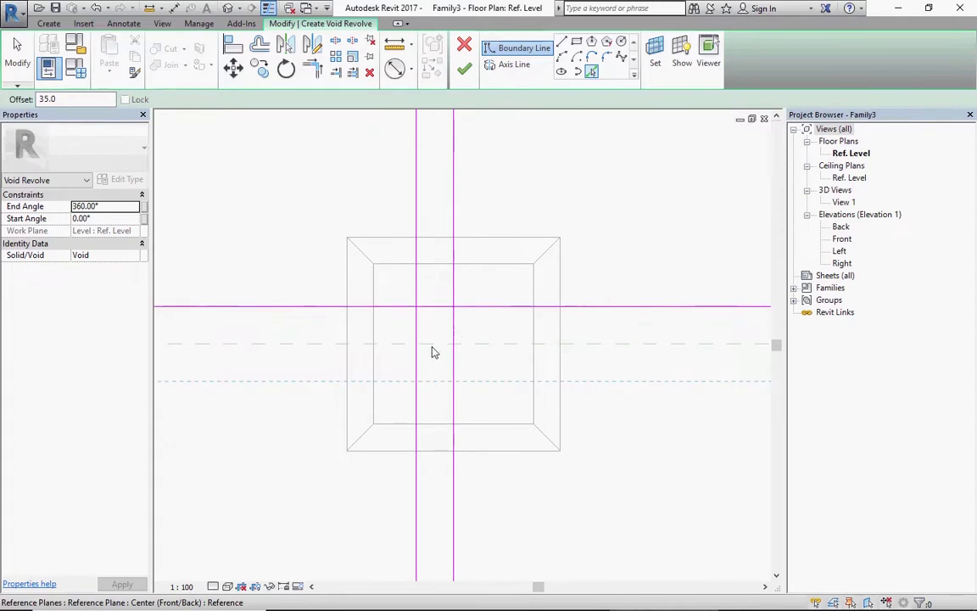
left_click(432, 350)
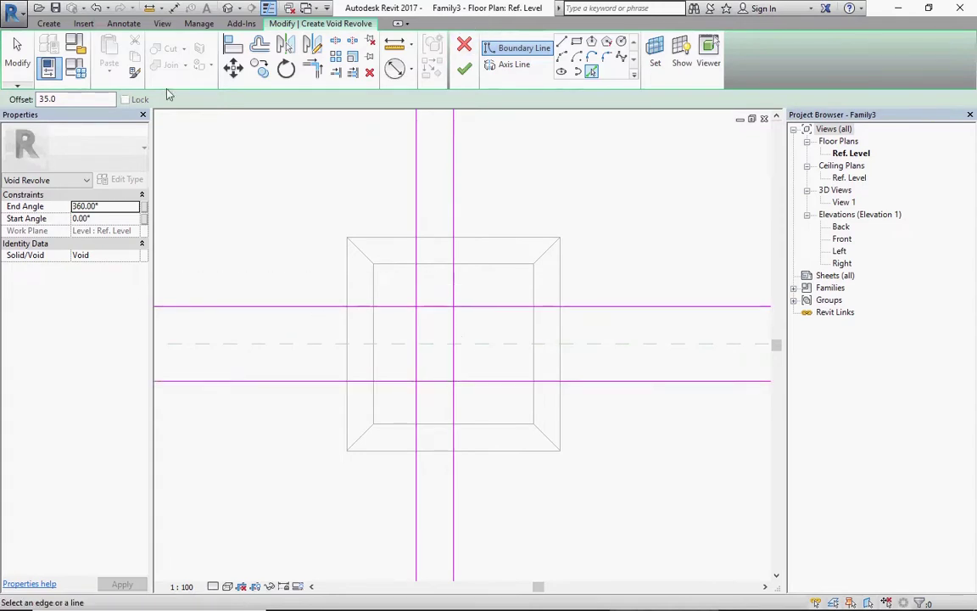
Step: Change the pick offset and add three more boundary lines beside the first ones
type("10")
key("Return")
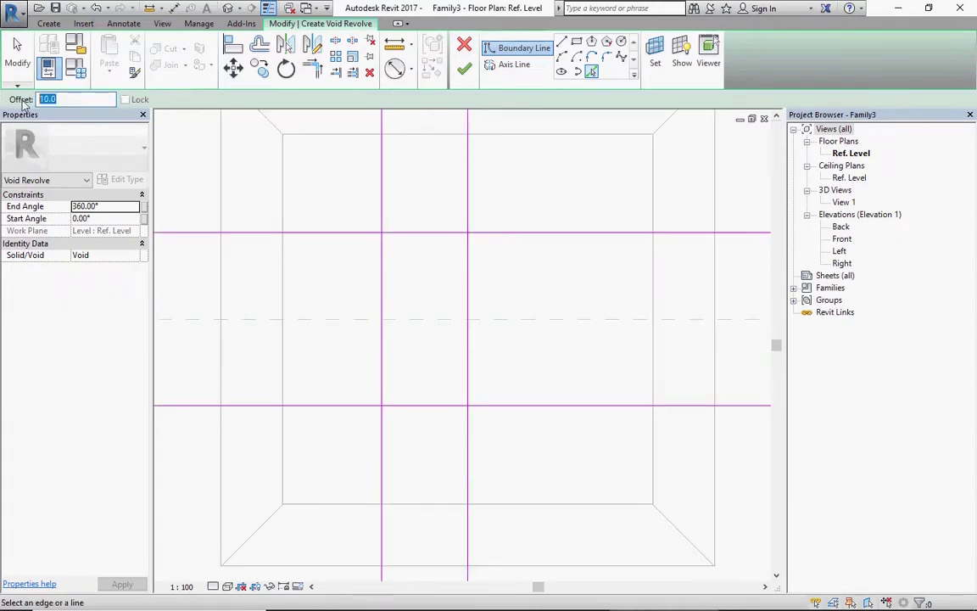
left_click(380, 294)
left_click(404, 231)
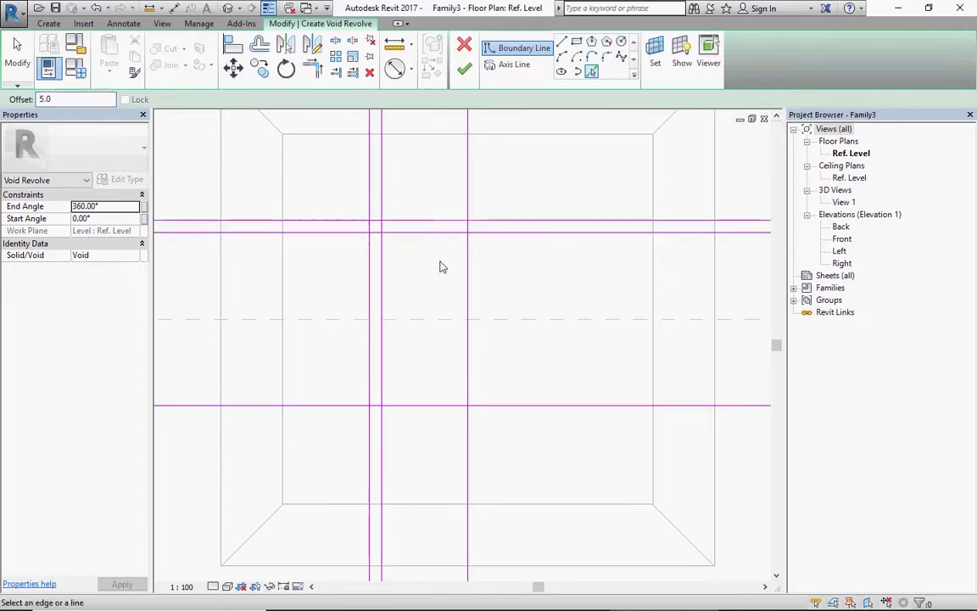
left_click(429, 402)
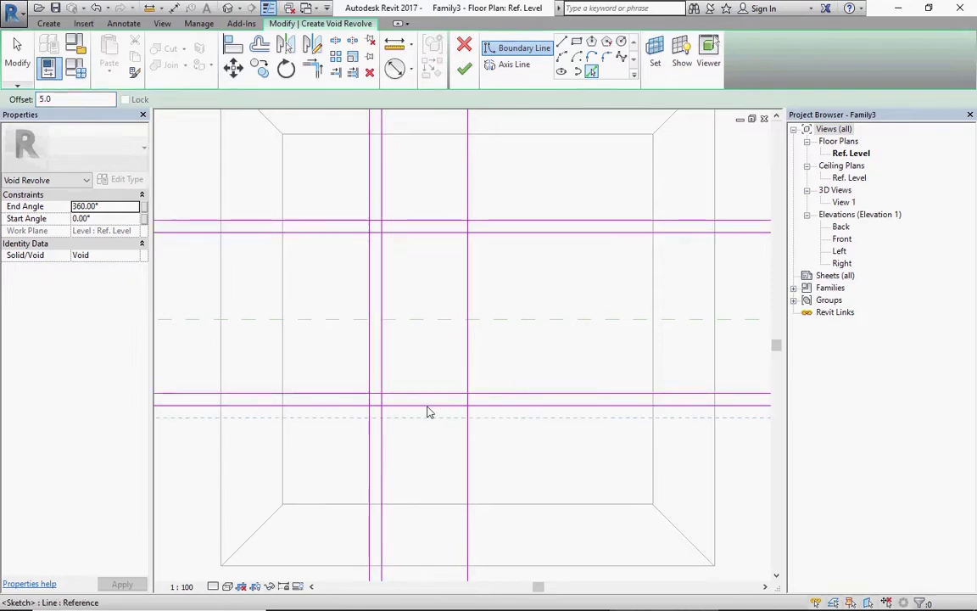
key("ctrl+z")
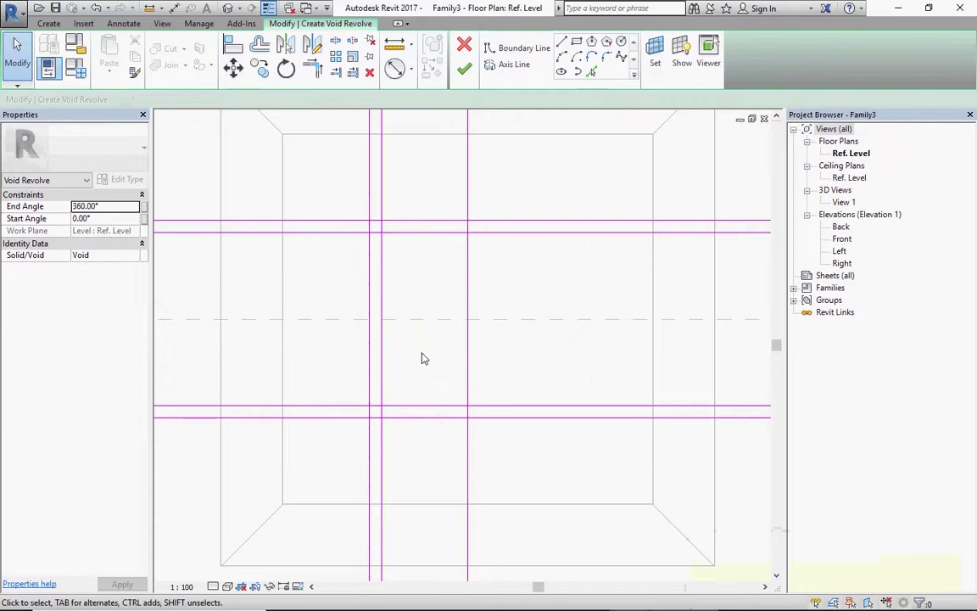
Step: Trim the left and bottom profile lines into corners of the C-shaped profile
left_click(312, 71)
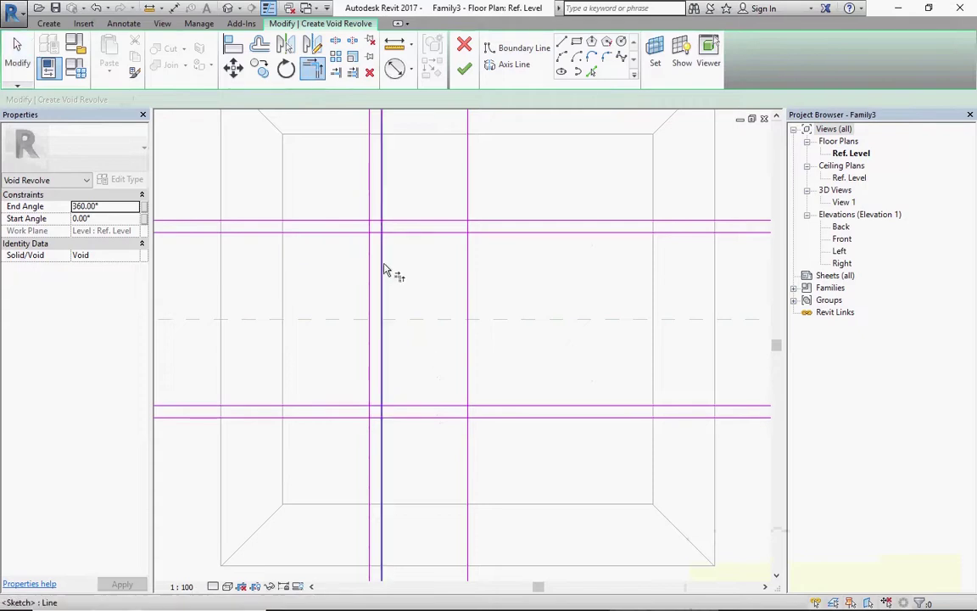
left_click(370, 263)
left_click(392, 221)
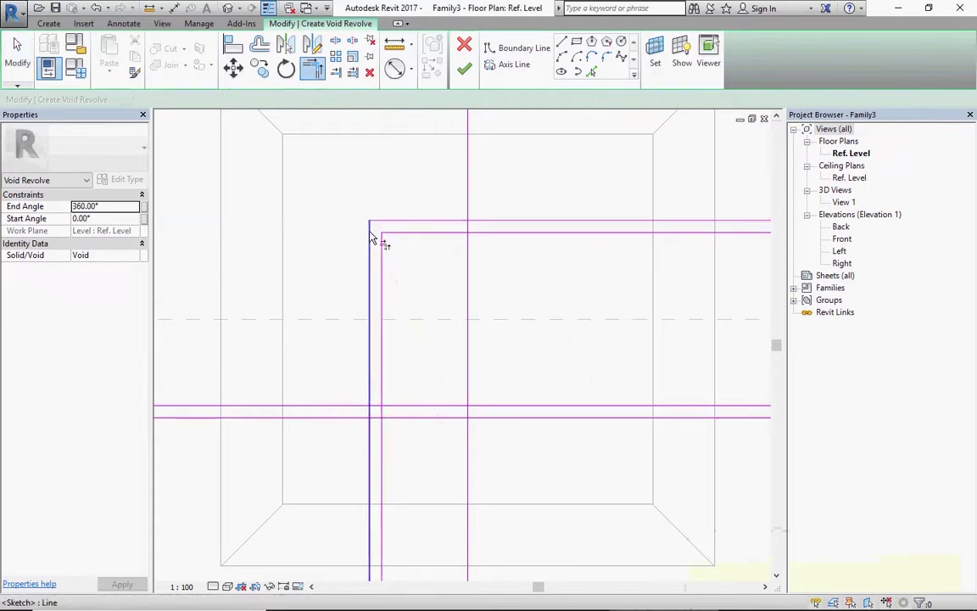
left_click(372, 386)
left_click(388, 417)
left_click(386, 397)
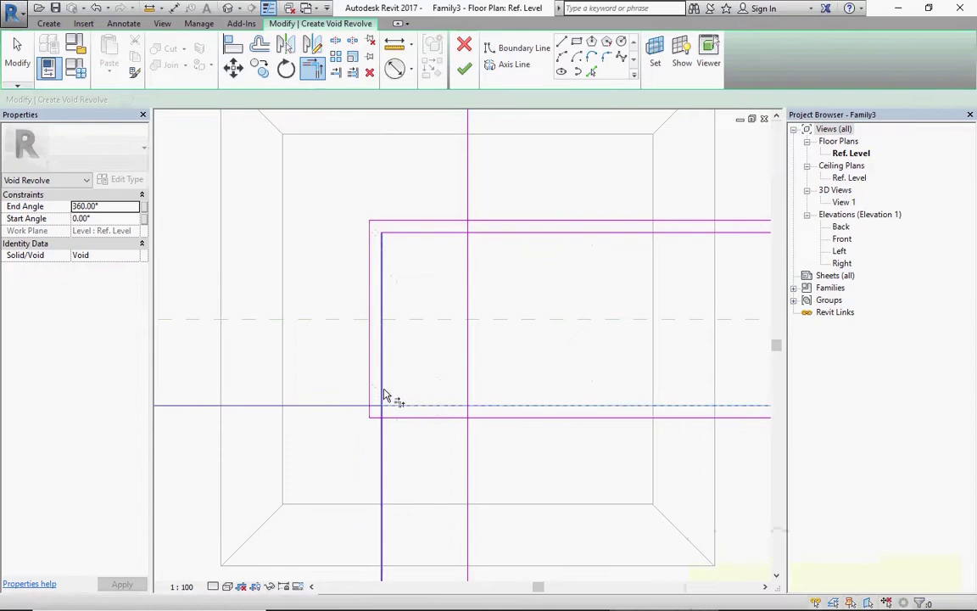
left_click(458, 405)
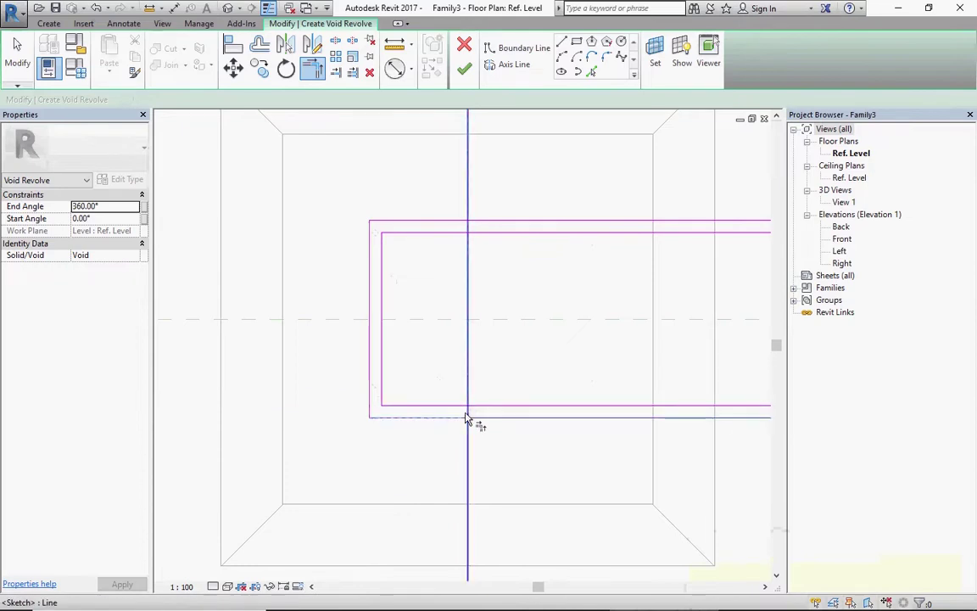
left_click(467, 419)
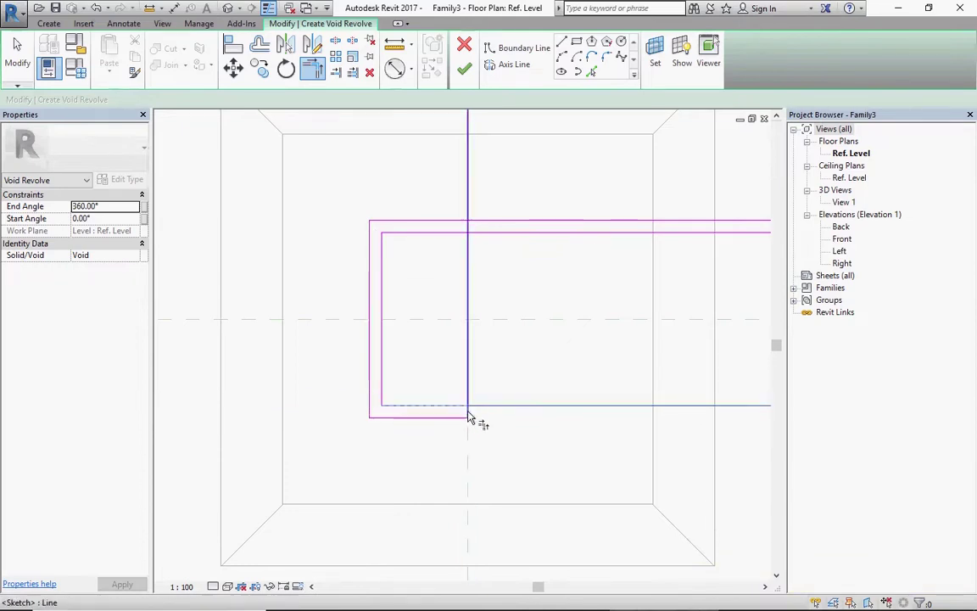
left_click(465, 408)
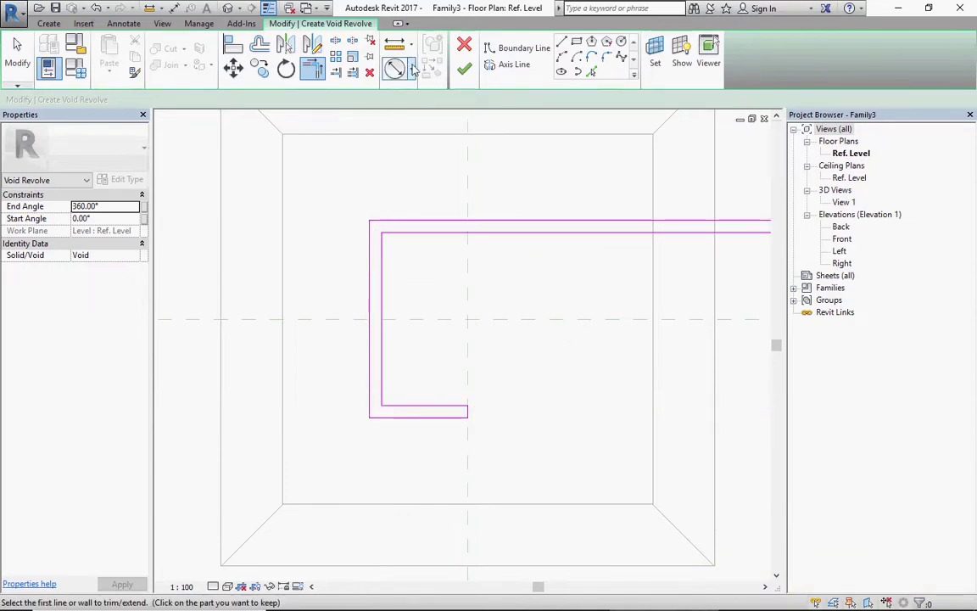
key("Escape")
Step: Trim the two top lines into a closed corner at the vertical centre line
left_click_drag(451, 393, 512, 454)
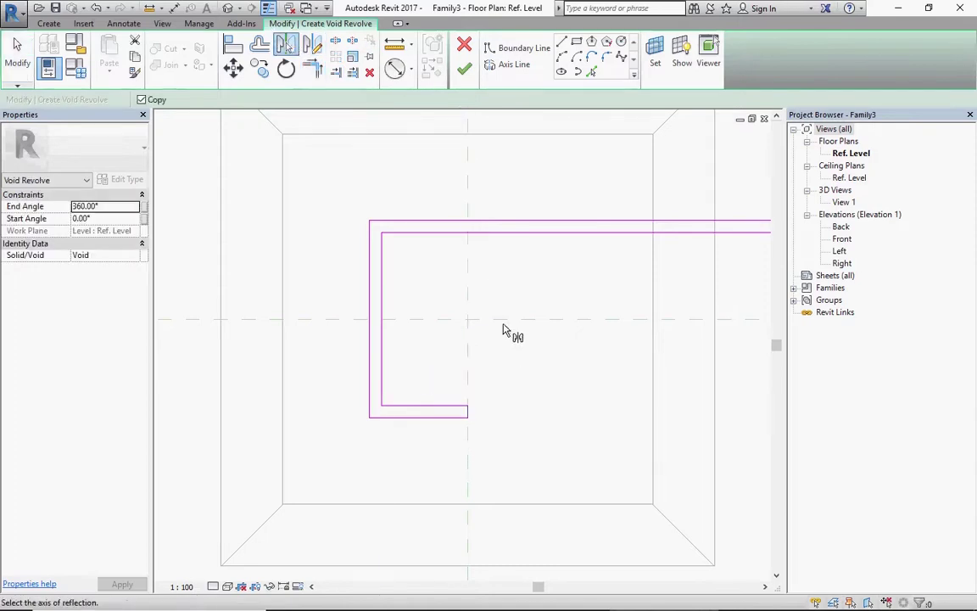
key("Escape")
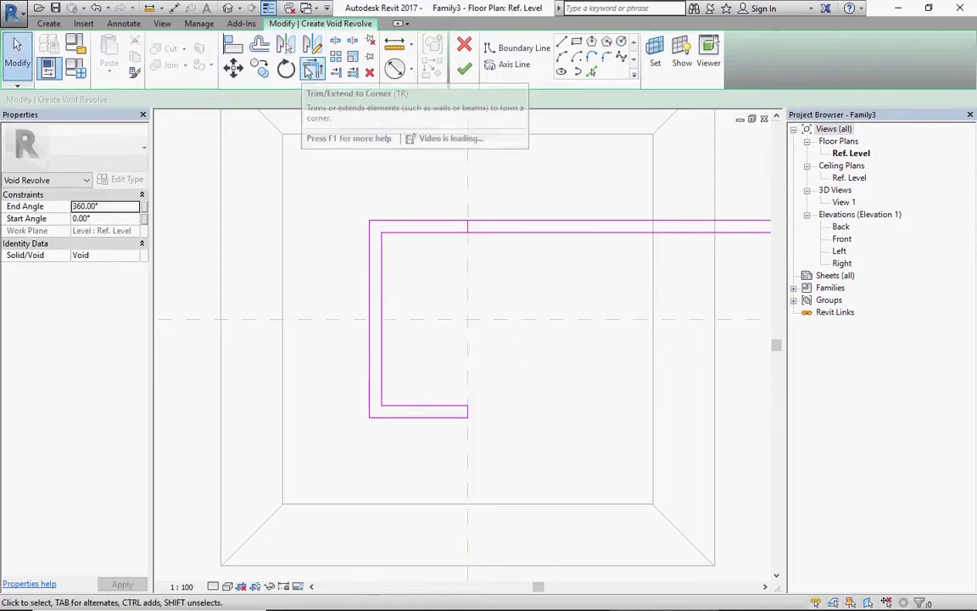
left_click(305, 75)
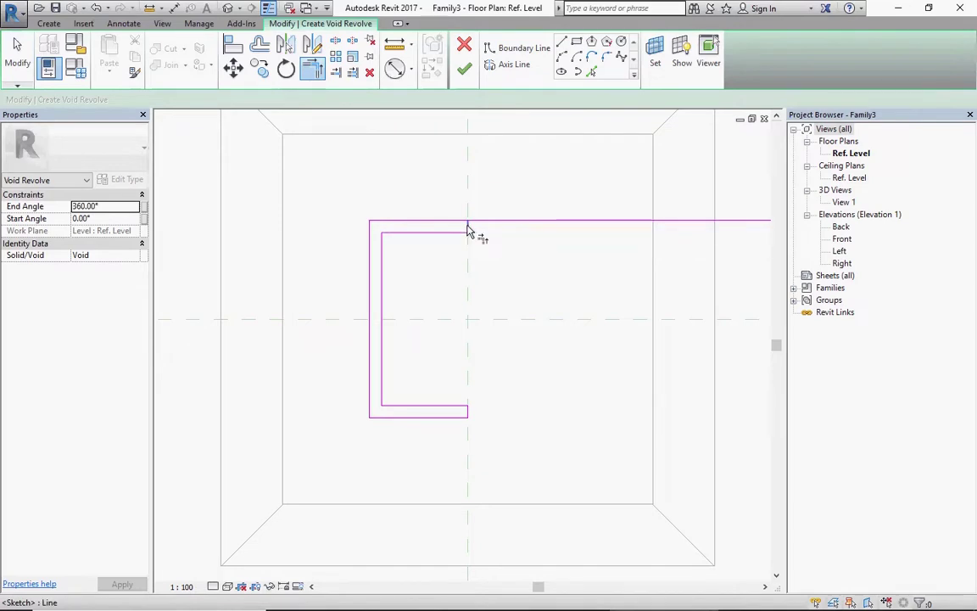
left_click(465, 222)
left_click(465, 227)
key("Escape")
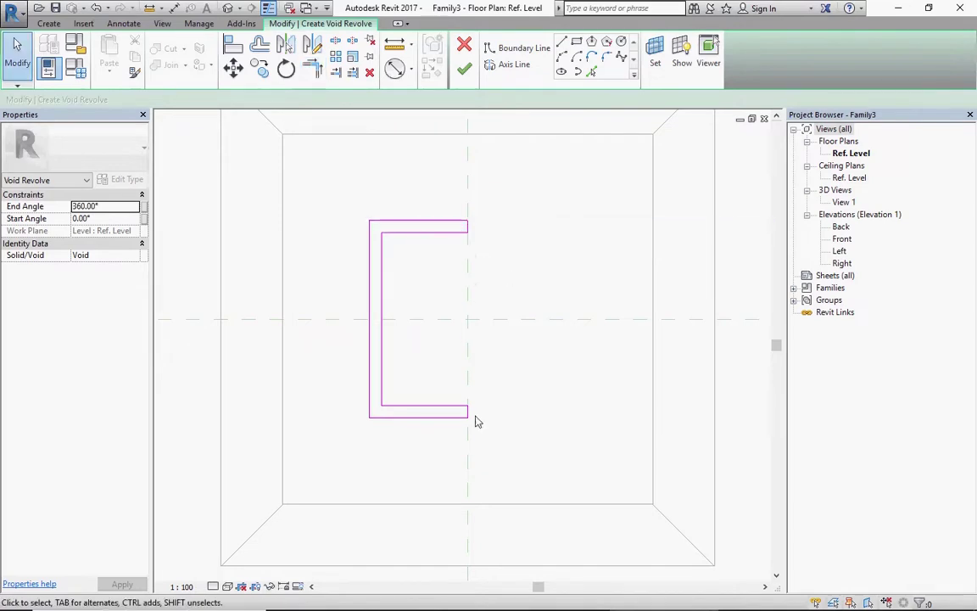
scroll(515, 314, "down", 3)
Step: Draw the revolve axis along the vertical centre plane and finish the void revolve
left_click(511, 65)
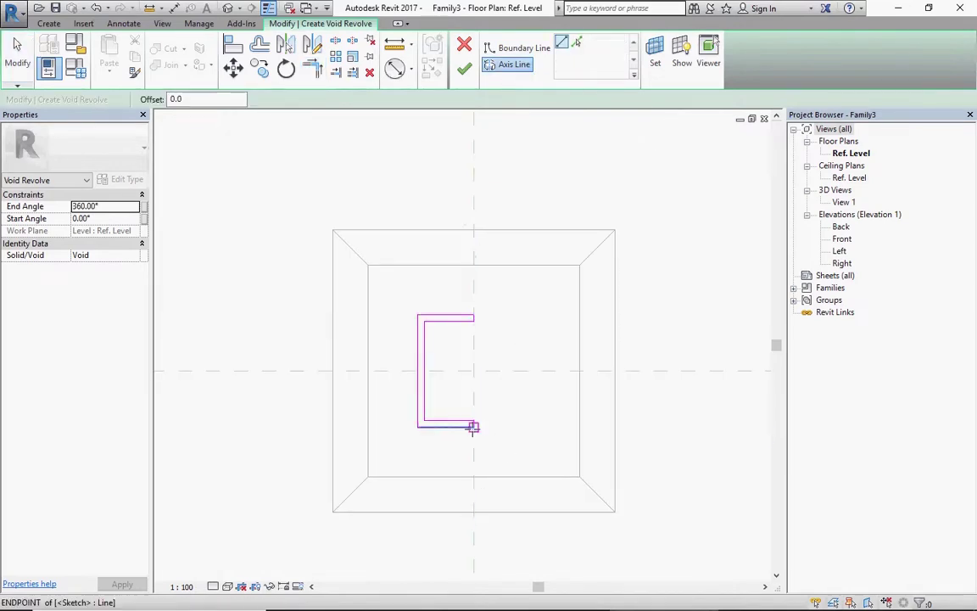
left_click(473, 425)
left_click(473, 315)
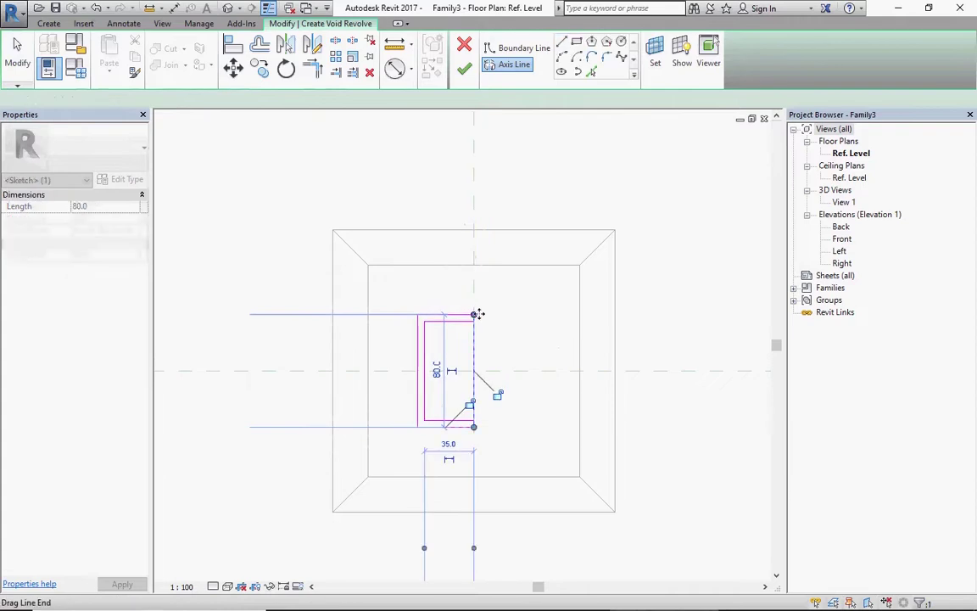
left_click(464, 73)
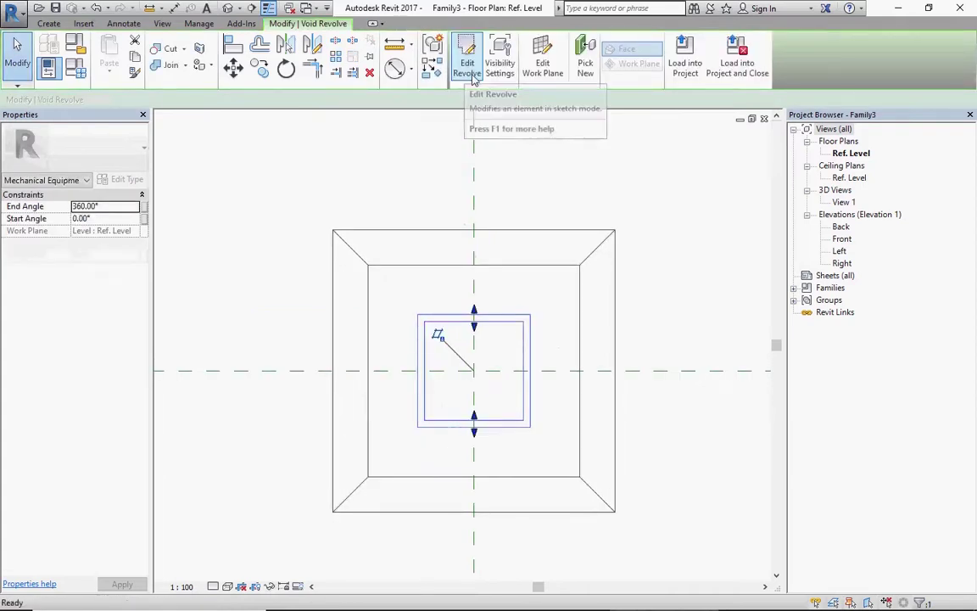
left_click(543, 323)
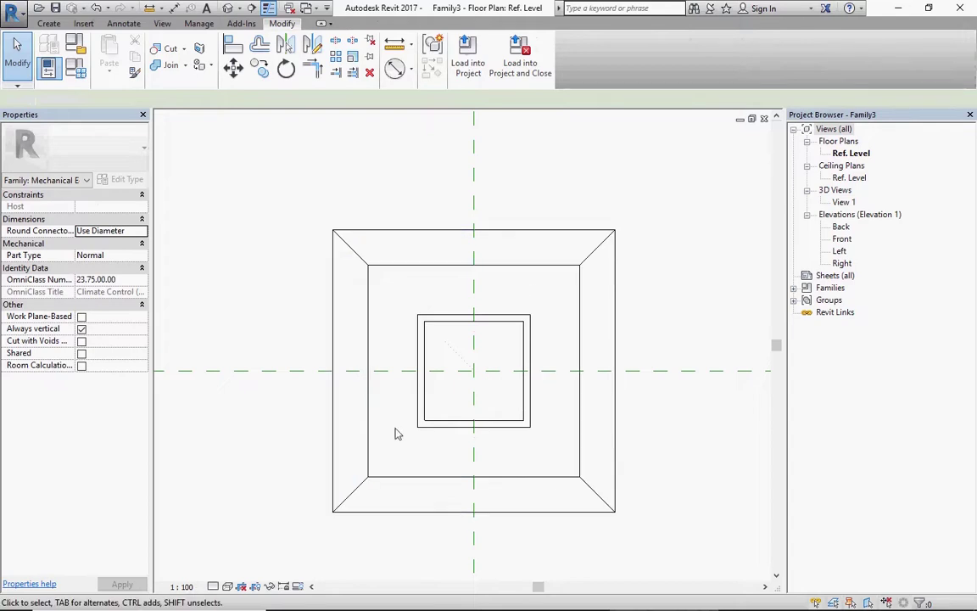
Step: Start a second void revolve and pick four boundary lines offset 55 from the centre planes
left_click(51, 24)
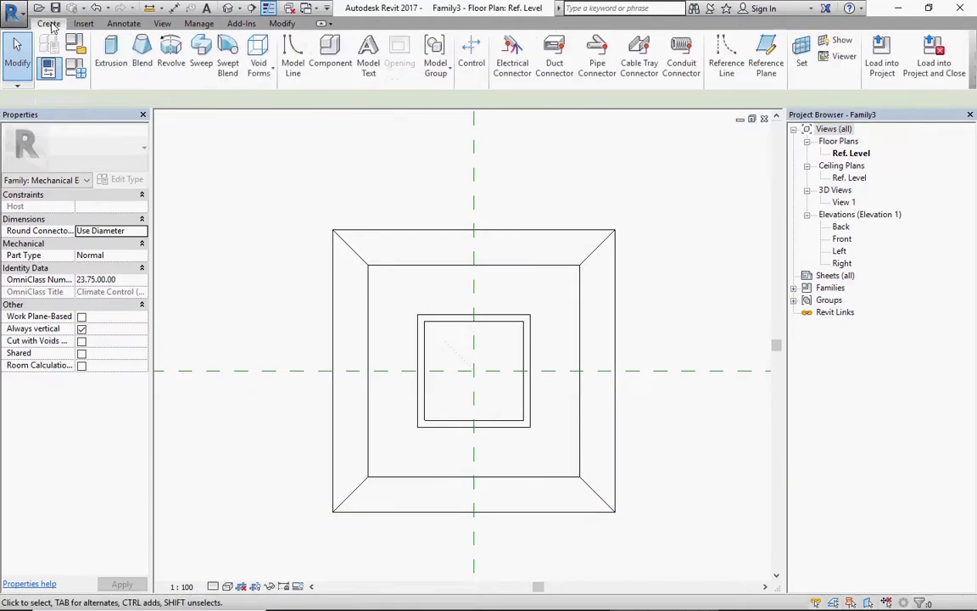
left_click(258, 60)
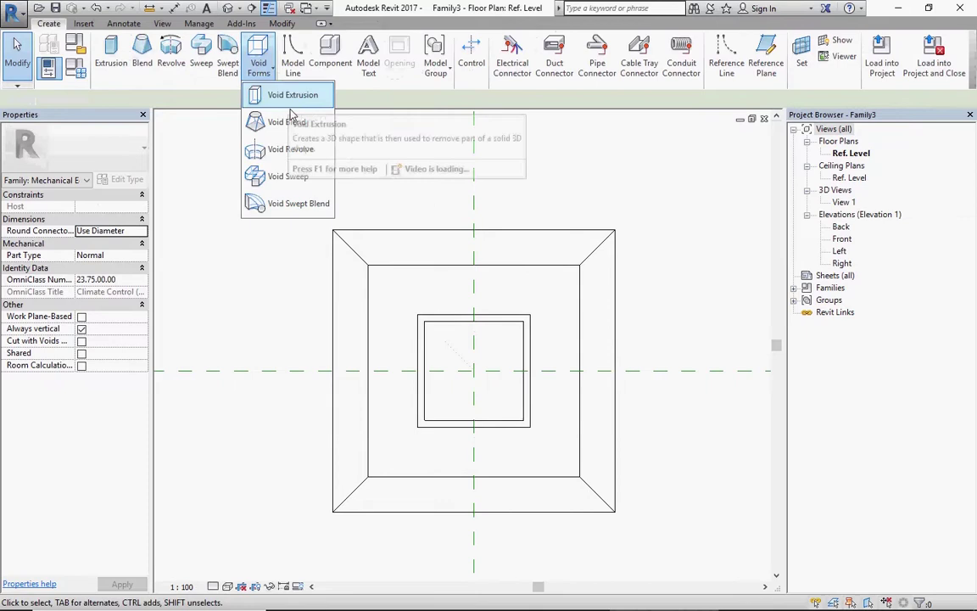
left_click(290, 149)
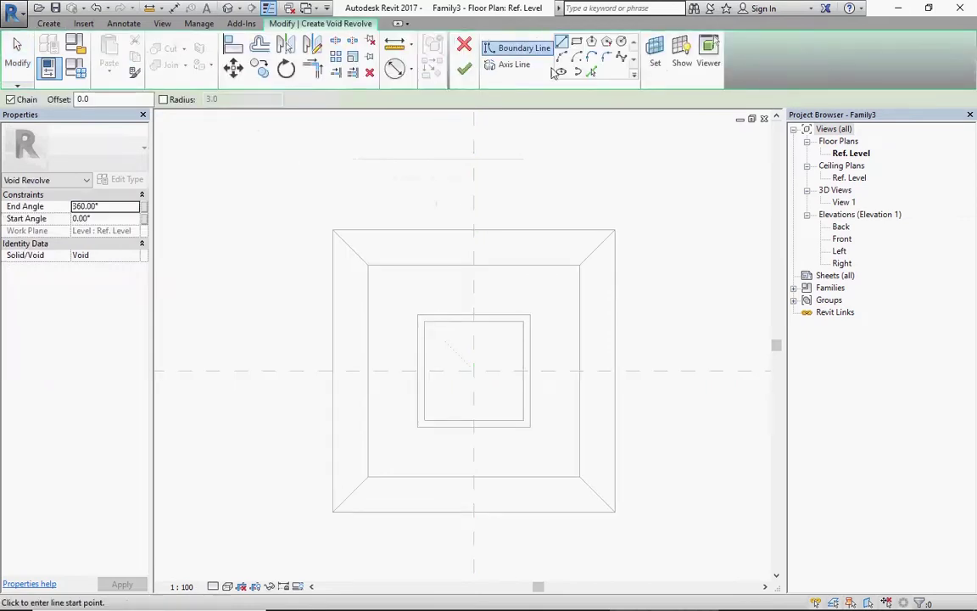
left_click(592, 74)
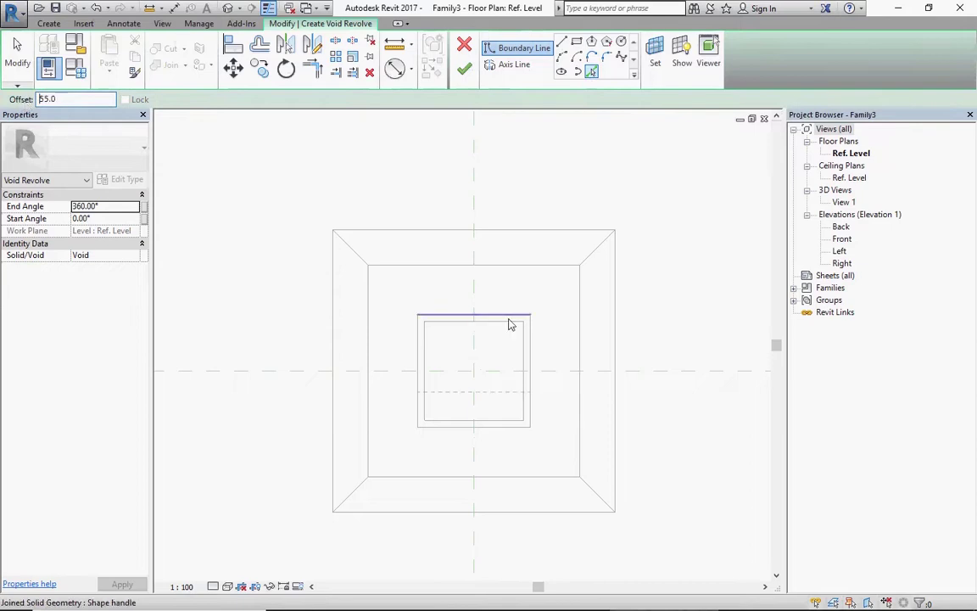
left_click(474, 353)
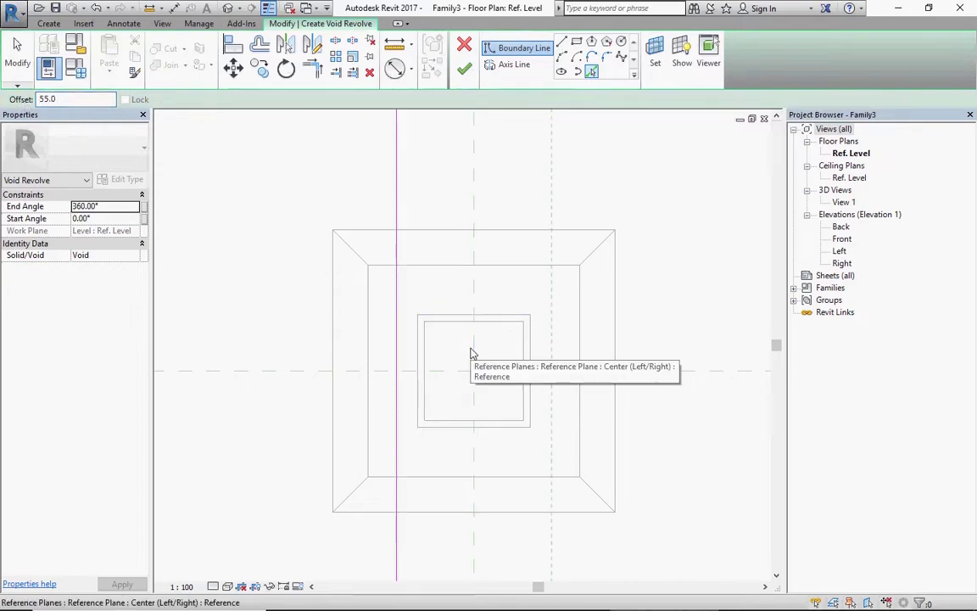
left_click(398, 350)
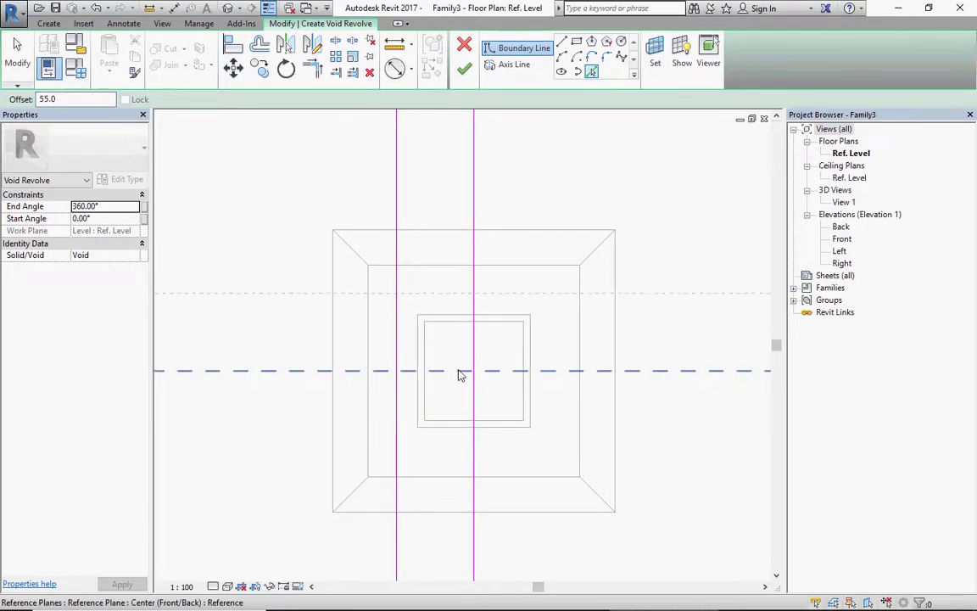
left_click(458, 375)
left_click(456, 379)
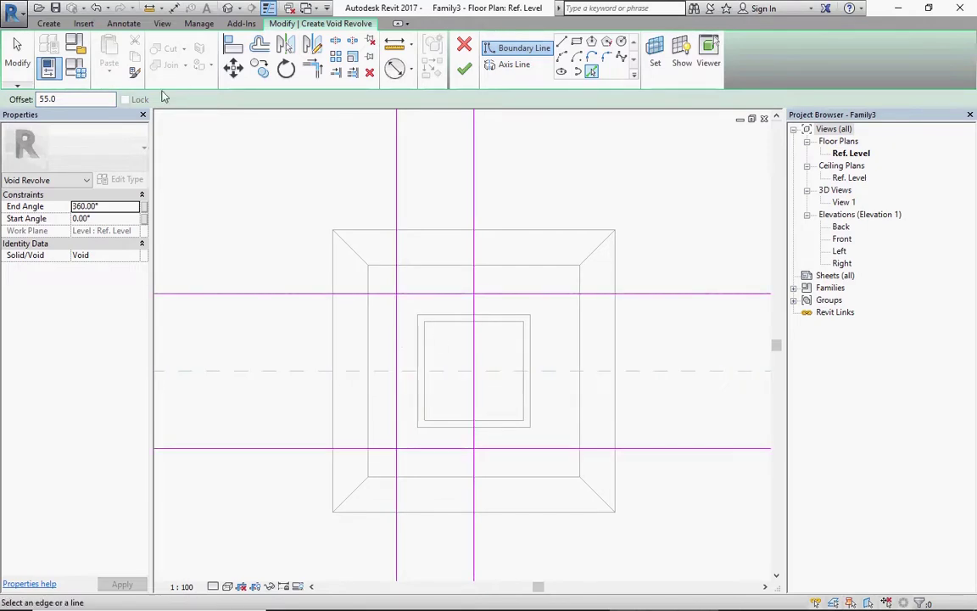
Step: Change the offset to 5.0 and pick three more boundary lines 5 from the outer ones
left_click_drag(64, 99, 8, 100)
type("5.0")
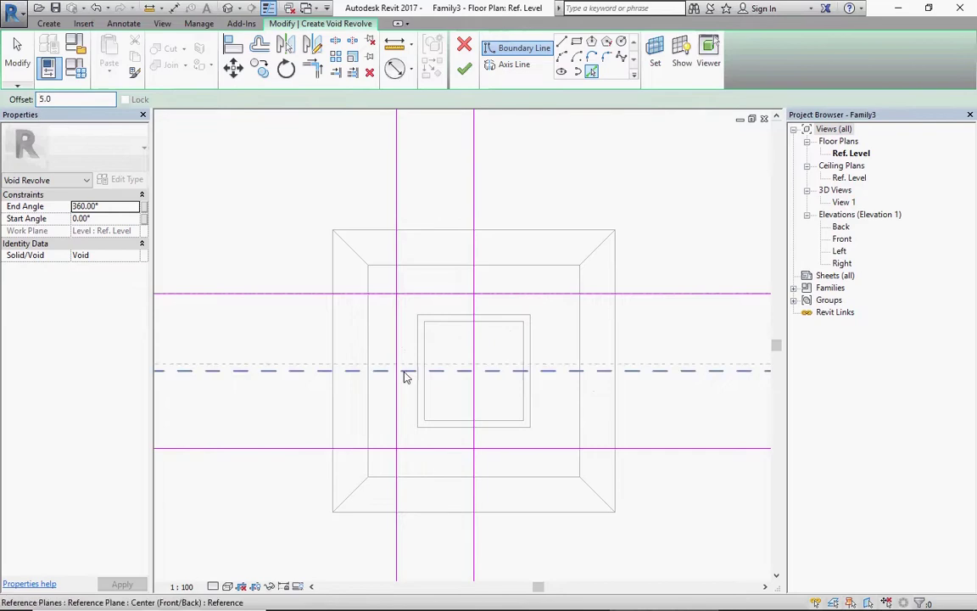
left_click(397, 307)
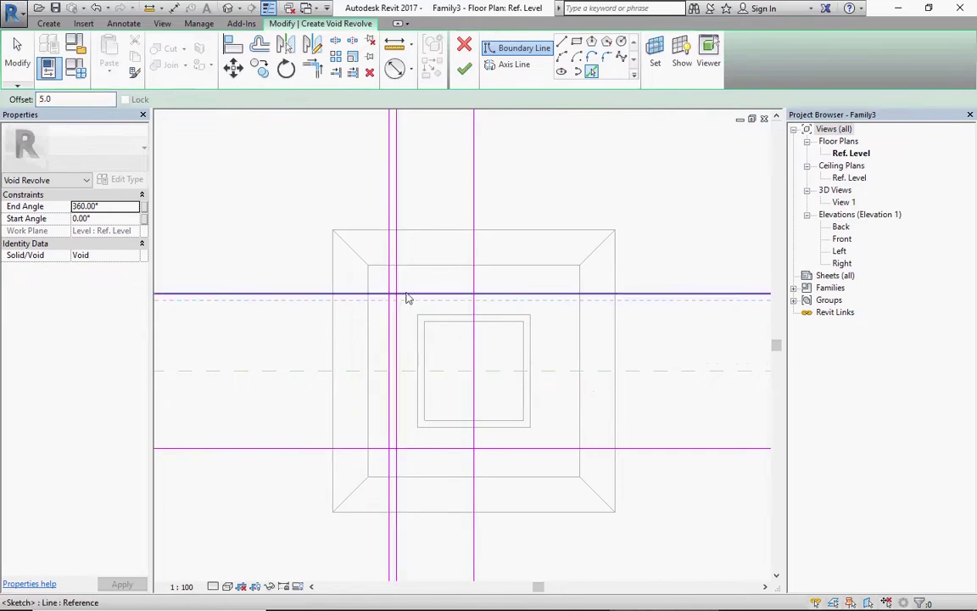
left_click(407, 294)
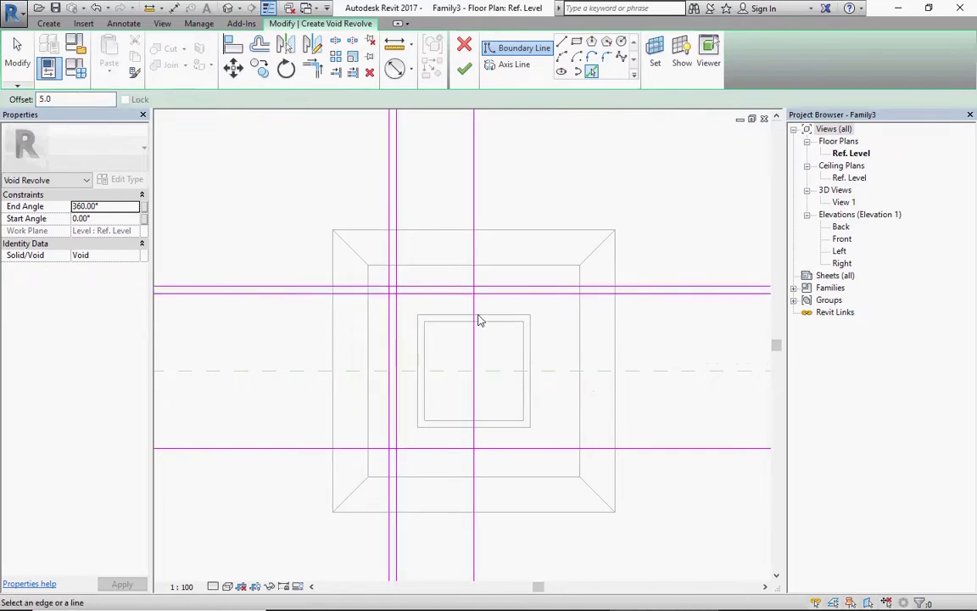
left_click(436, 454)
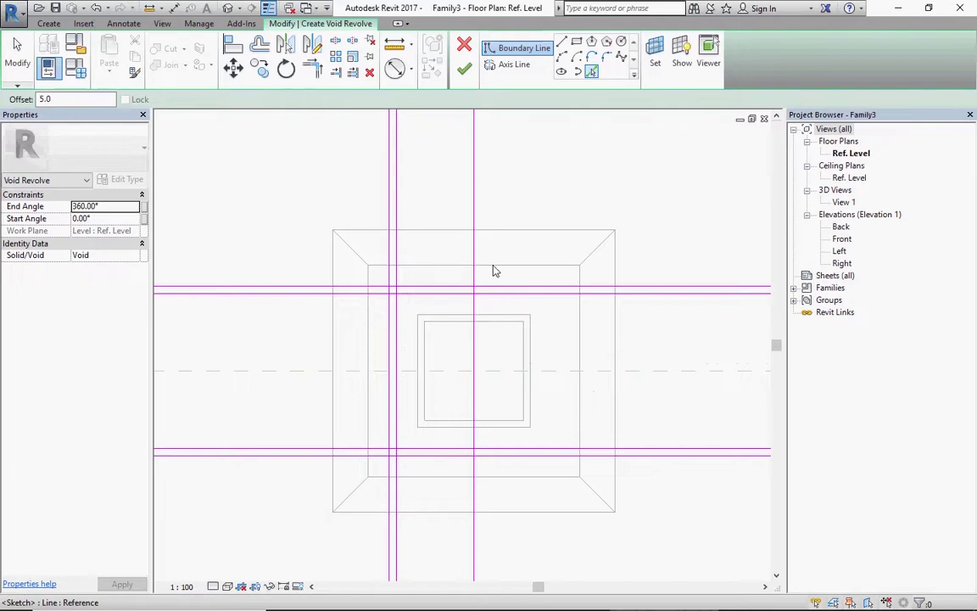
Step: Trim the revolve's sketch lines into corners and close the profile's top at the centre line
left_click(312, 68)
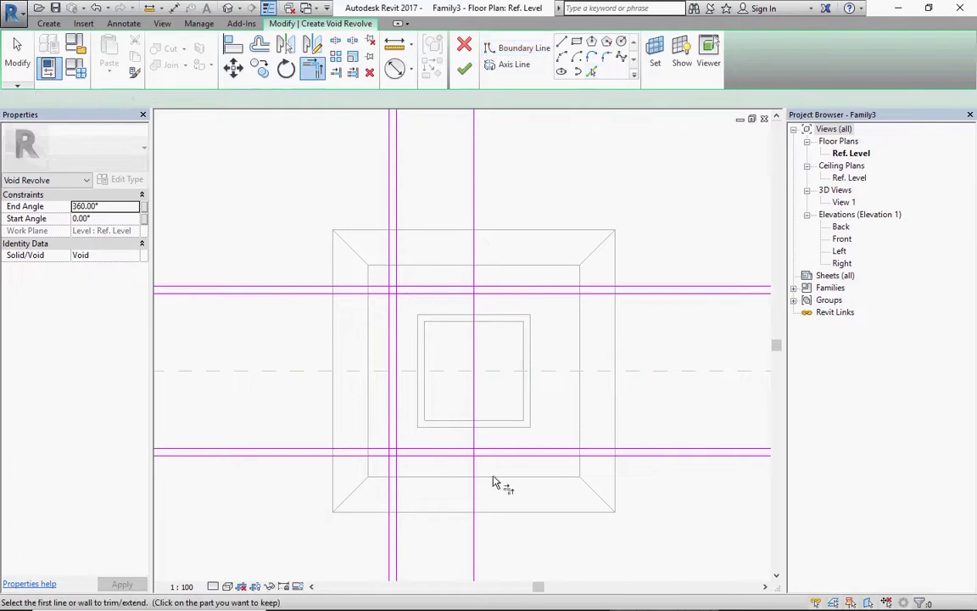
scroll(472, 465, "up", 2)
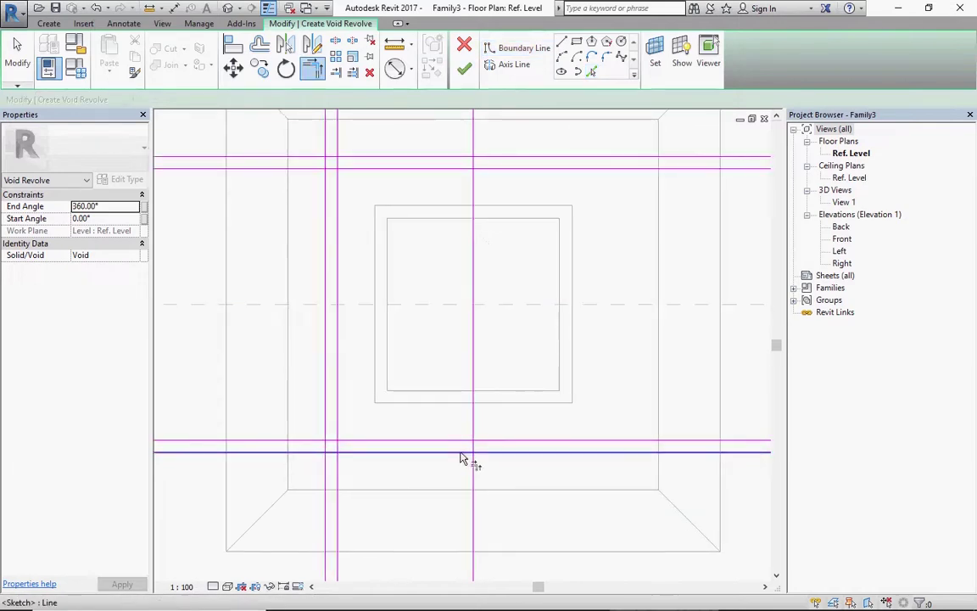
left_click(468, 447)
left_click(340, 414)
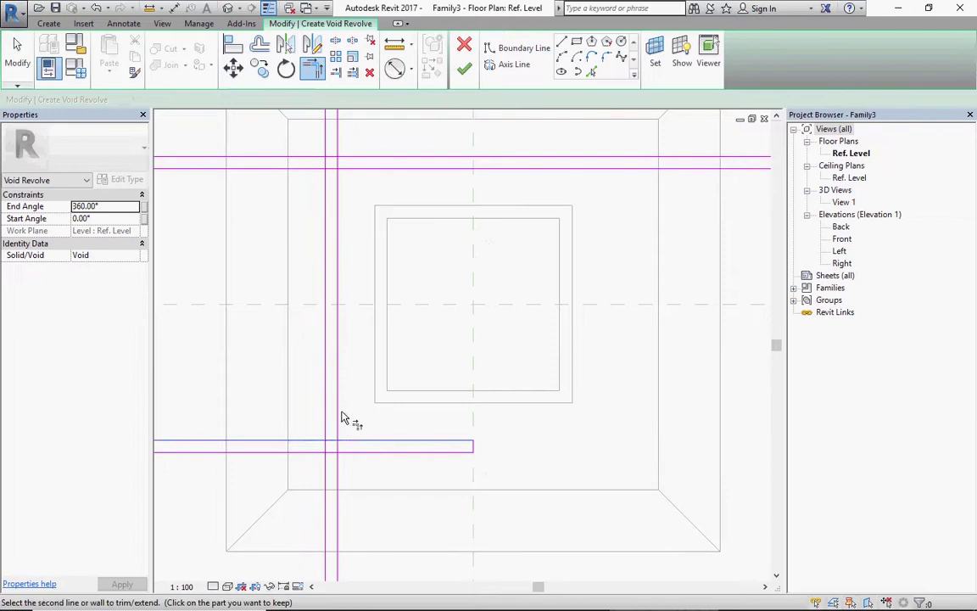
left_click(351, 441)
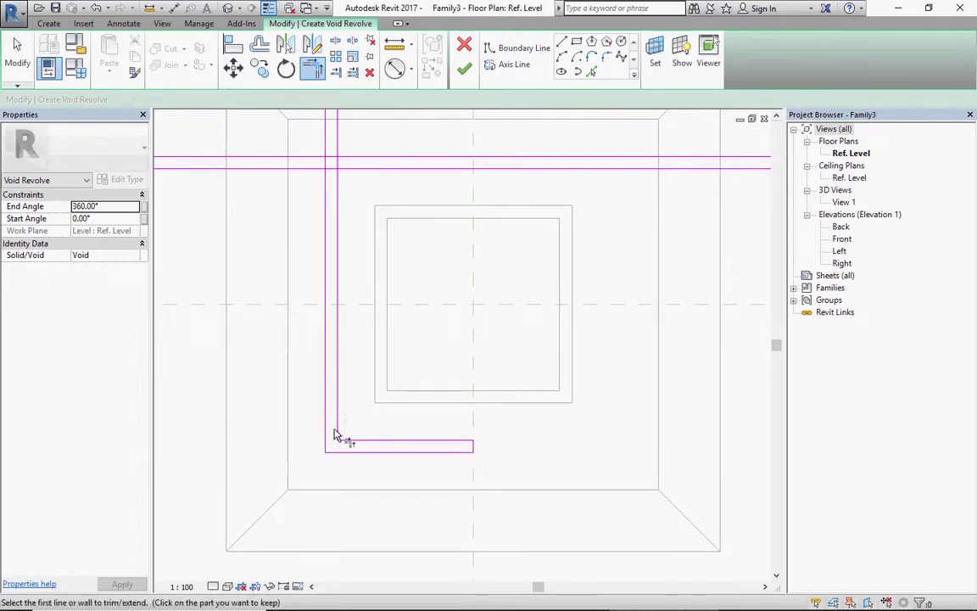
scroll(338, 435, "down", 1)
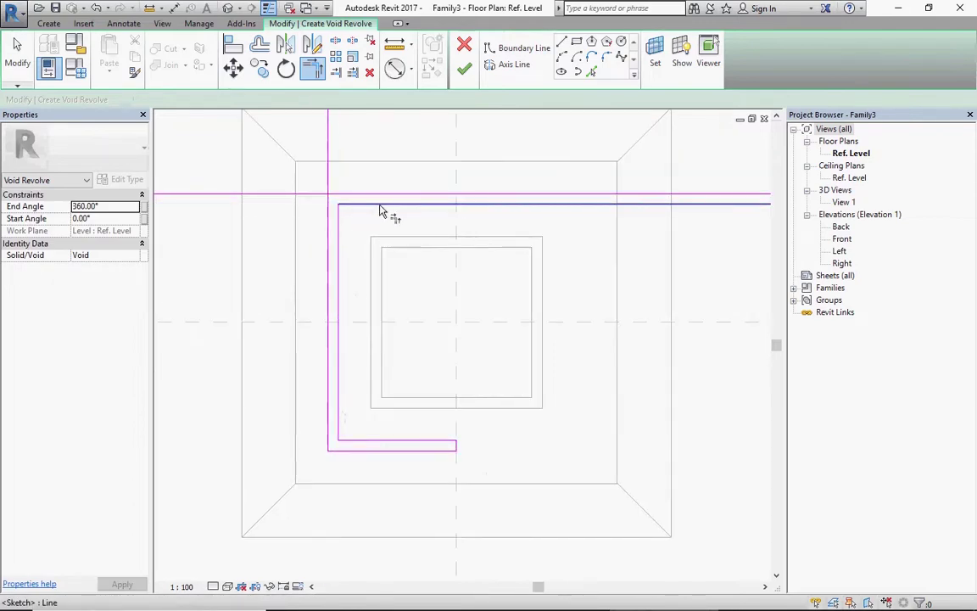
left_click(331, 206)
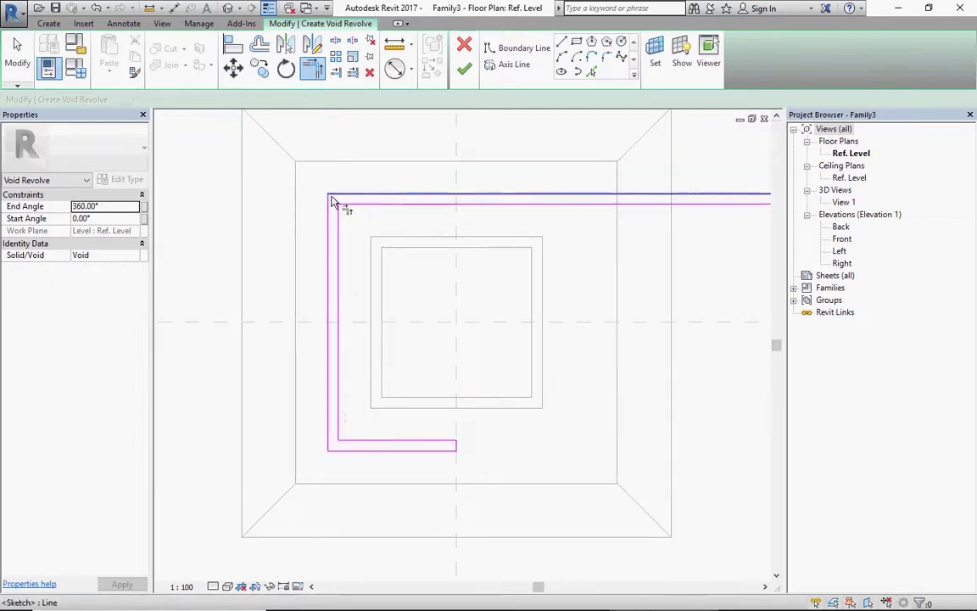
left_click(333, 203)
left_click(524, 48)
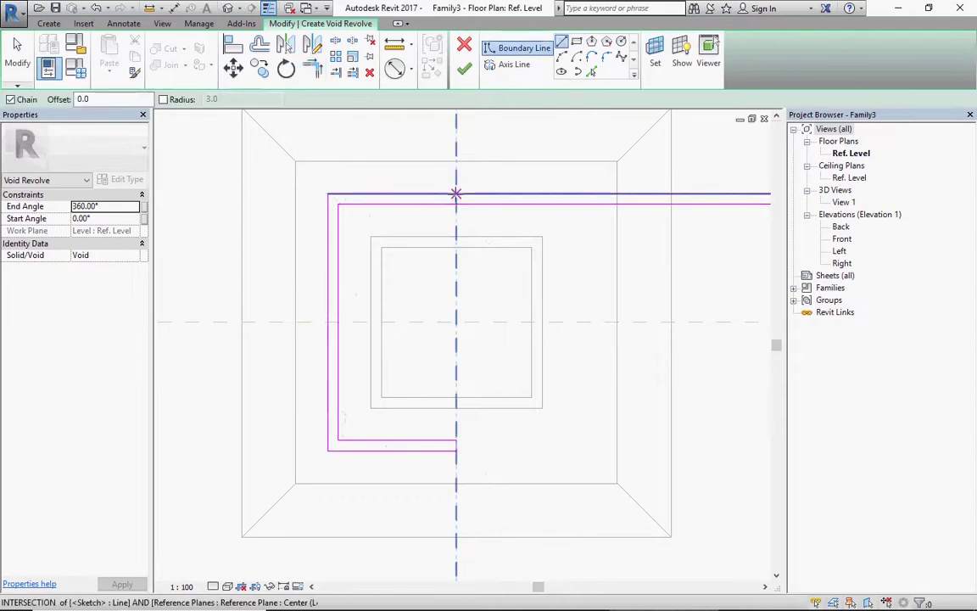
left_click(456, 204)
left_click(457, 196)
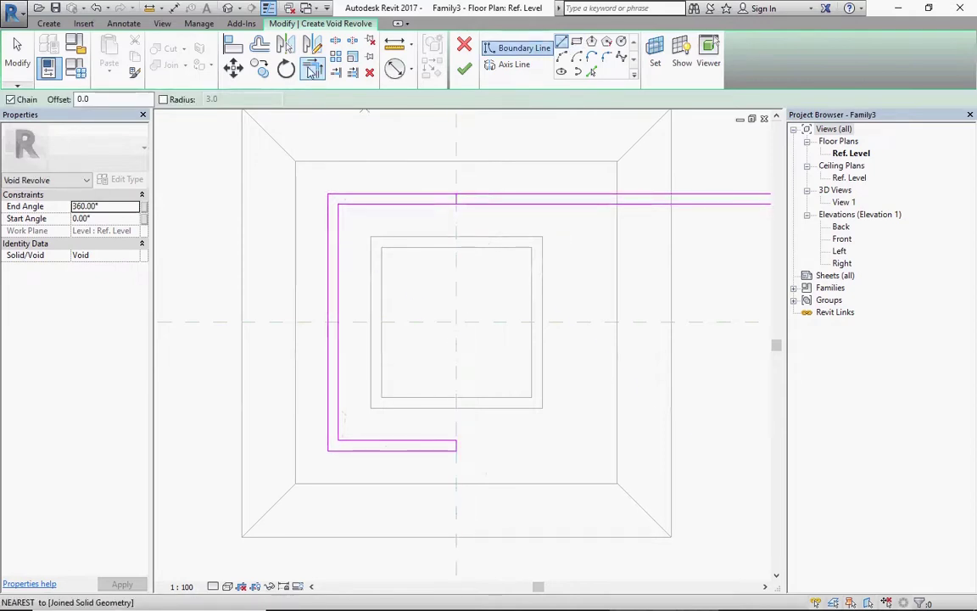
left_click(311, 71)
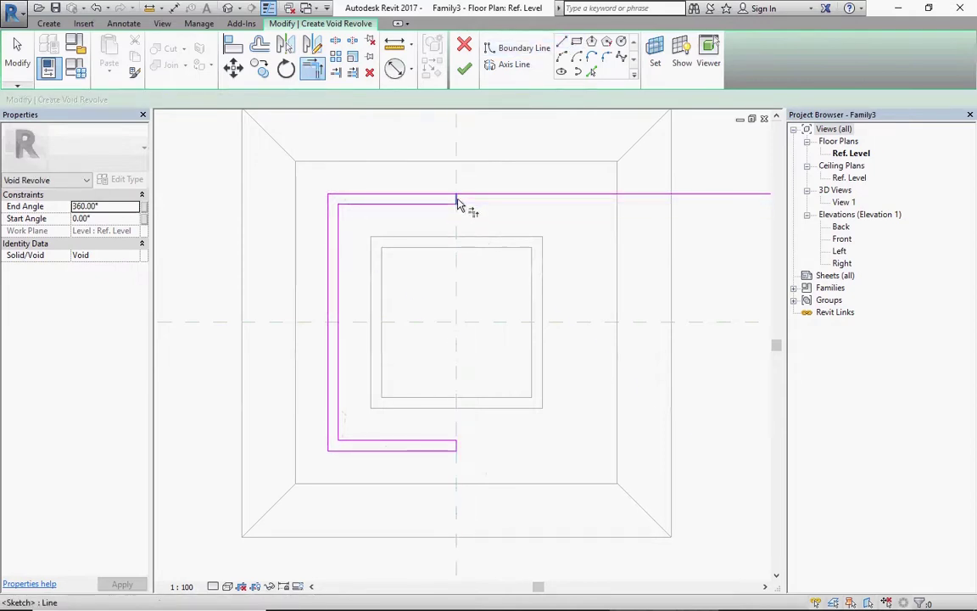
Step: Draw the rotation axis along the vertical centre line and finish the void revolve
left_click(514, 64)
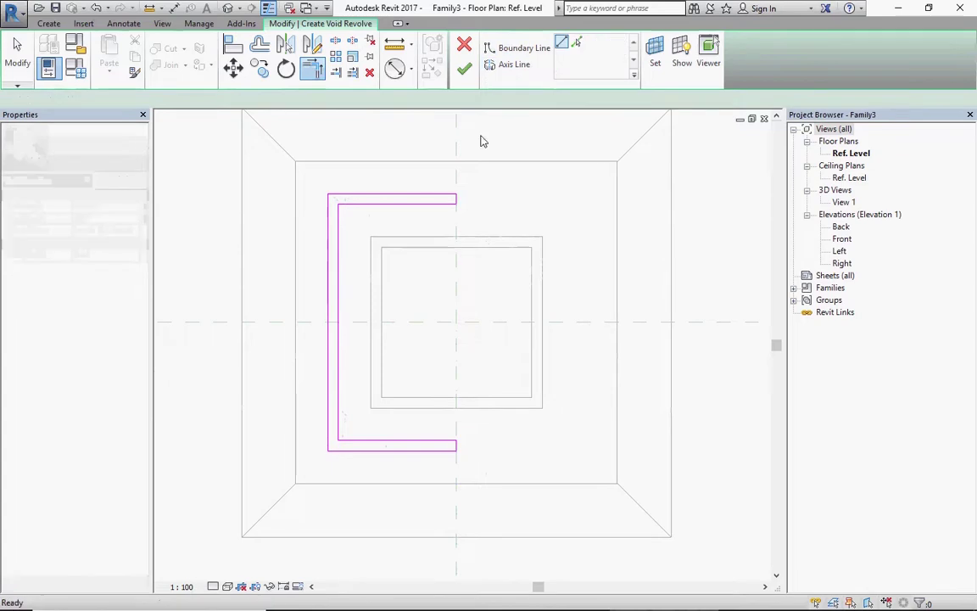
left_click(456, 450)
left_click(456, 196)
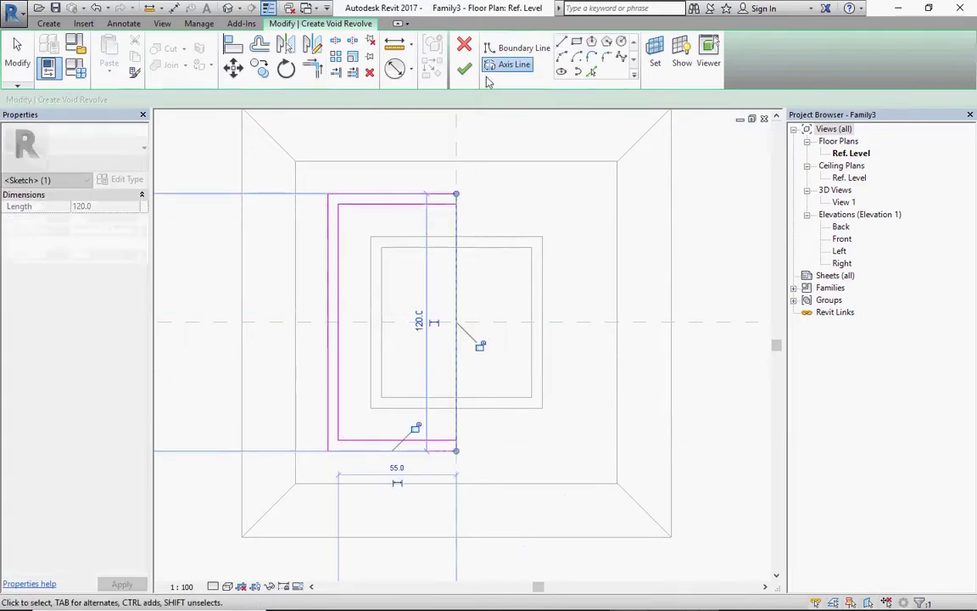
left_click(463, 73)
key("Escape")
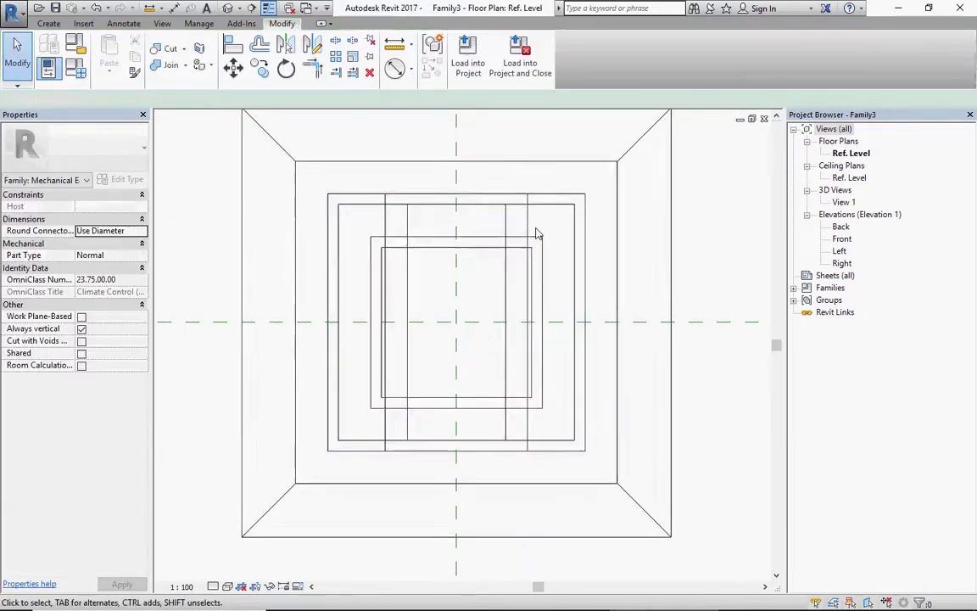
Step: Open the Left elevation and zoom to fit the whole diffuser
left_click(528, 219)
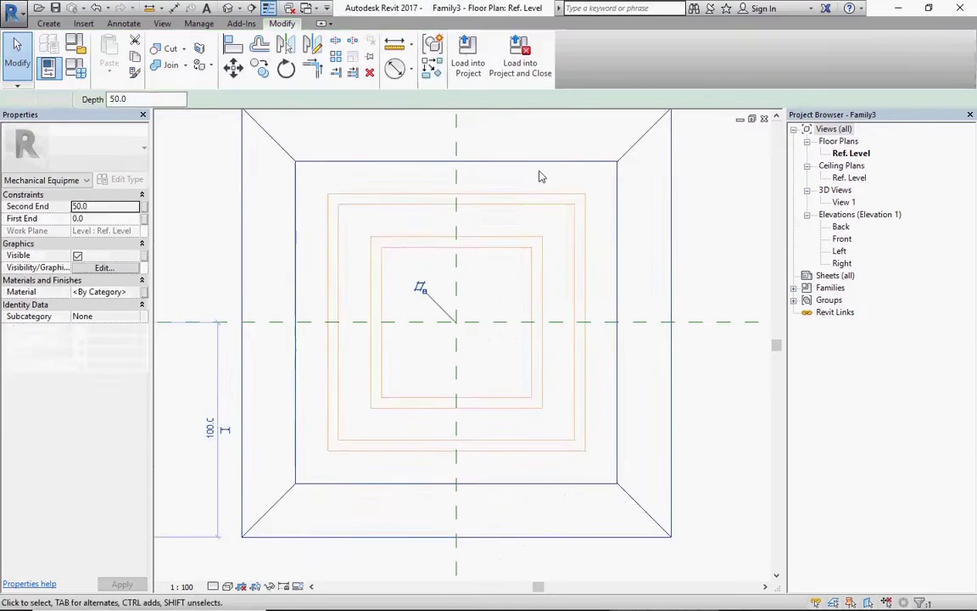
key("Escape")
scroll(491, 366, "down", 1)
scroll(543, 360, "down", 2)
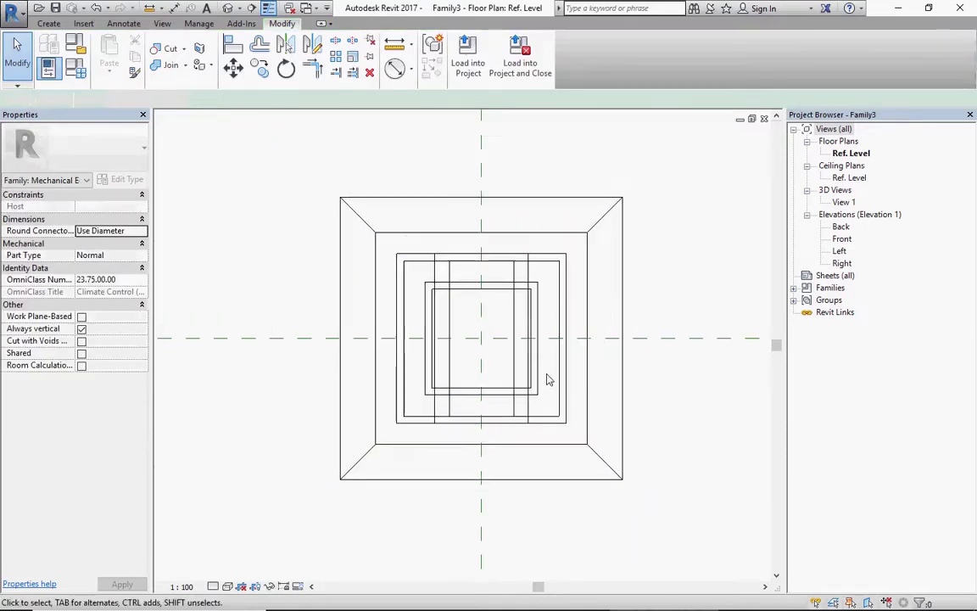
scroll(523, 245, "up", 2)
scroll(456, 355, "down", 1)
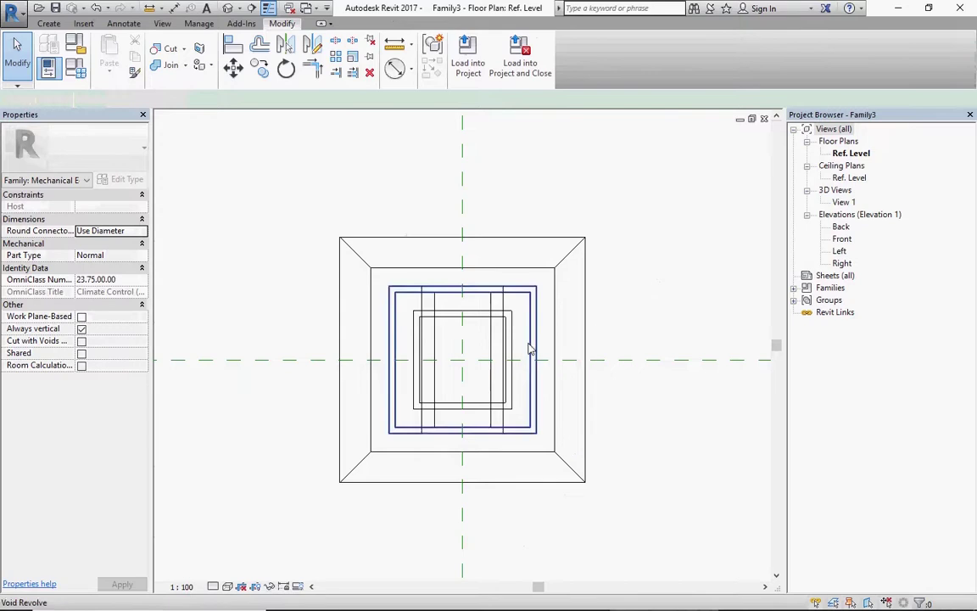
double_click(839, 251)
right_click(538, 432)
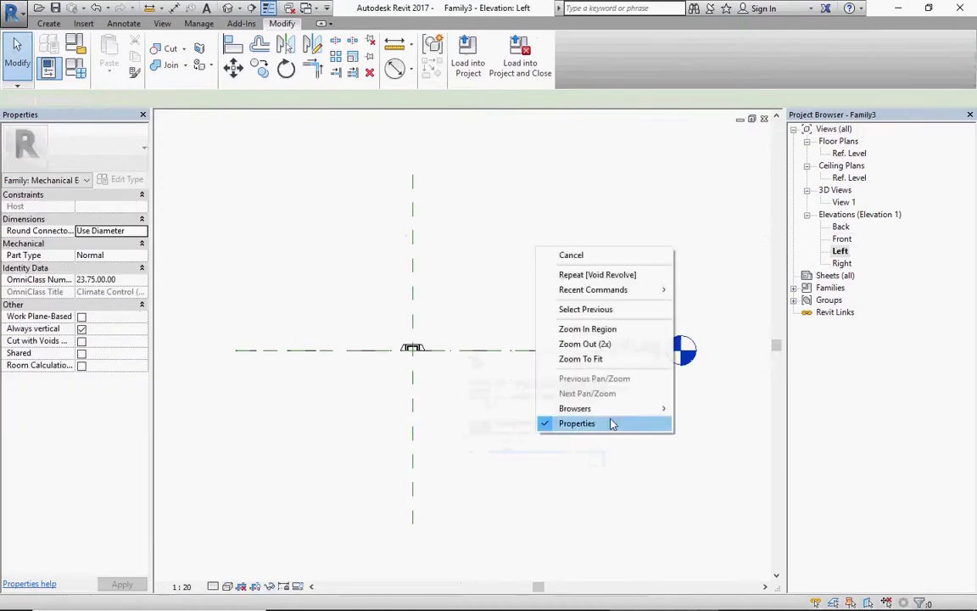
left_click(581, 359)
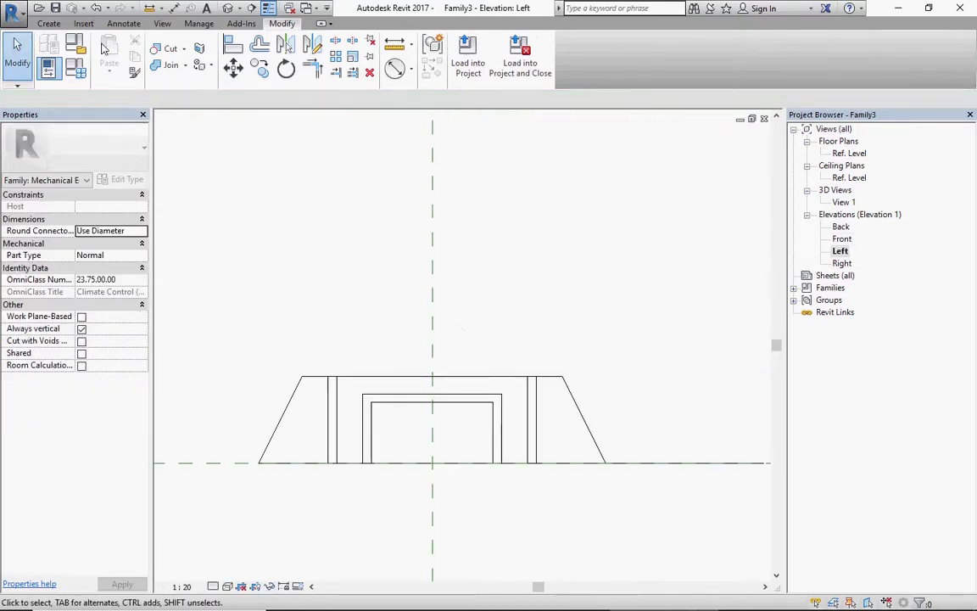
Step: Extrude a 3.0-radius circle at the diffuser centre as a solid rod, then view Ref. Level
left_click(51, 23)
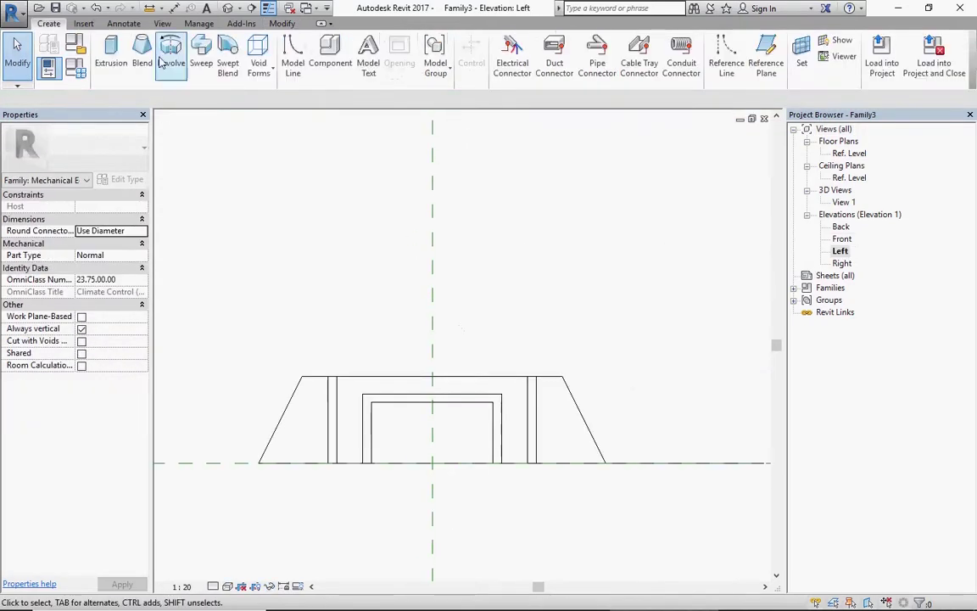
left_click(114, 69)
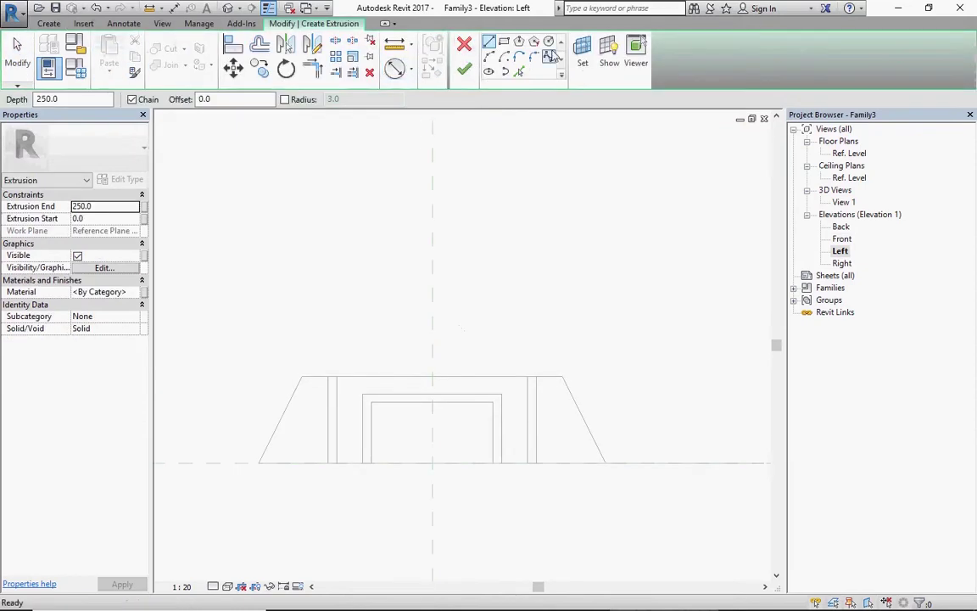
left_click(548, 41)
left_click(285, 99)
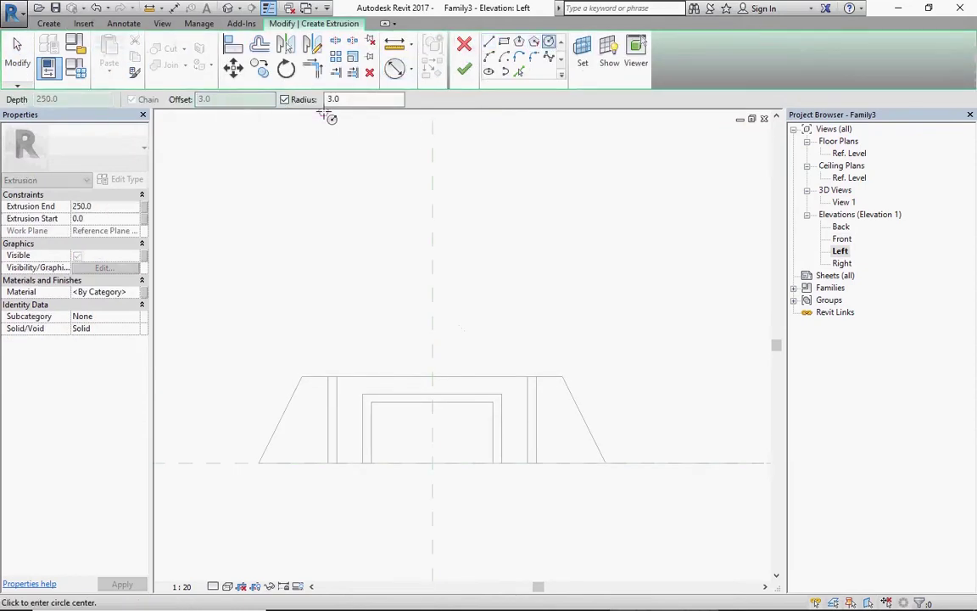
left_click(458, 429)
key("Escape")
key("Escape")
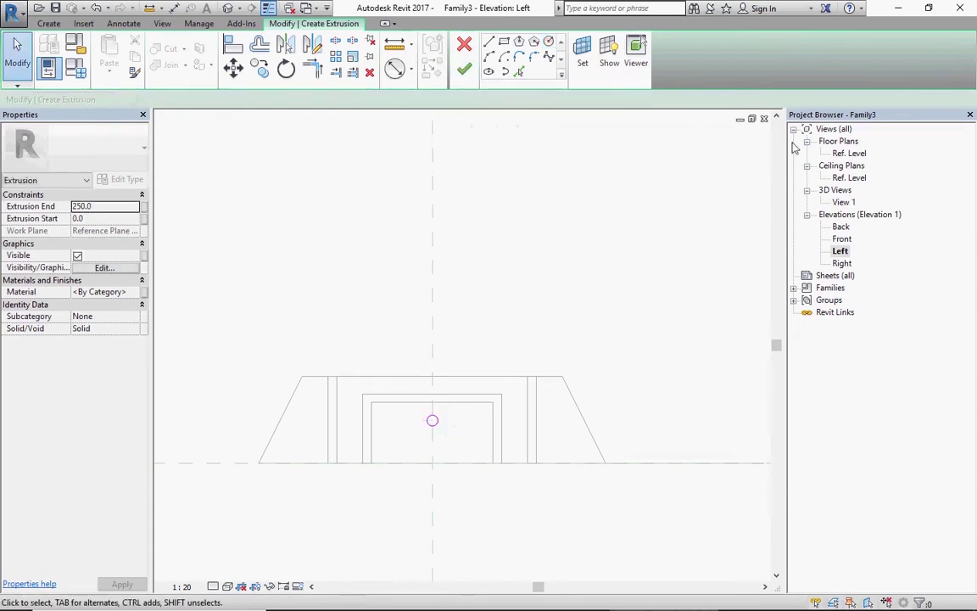
left_click(466, 72)
double_click(850, 152)
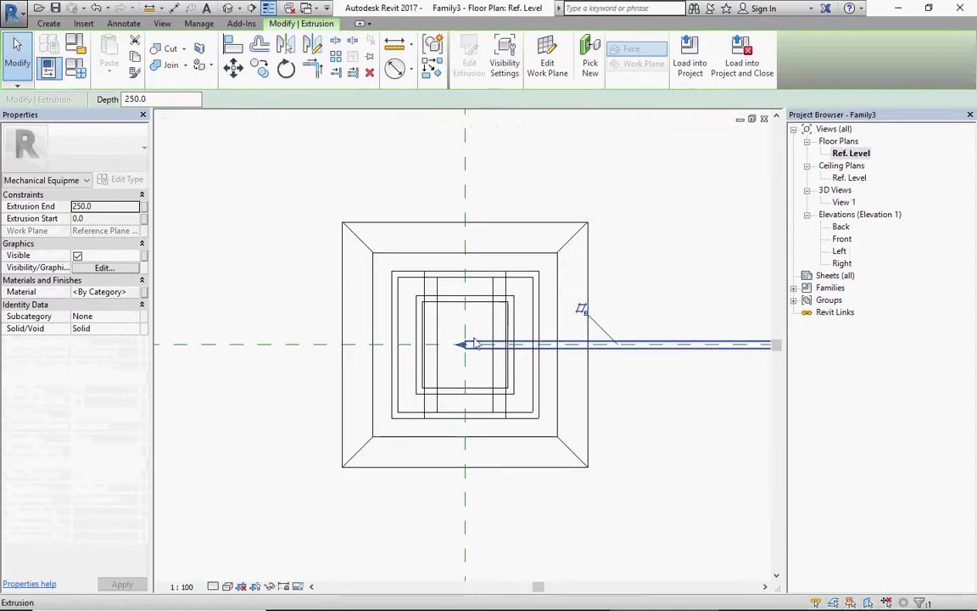
Step: Drag the rod's ends so it extrudes from -60 to 60
left_click_drag(462, 347, 391, 348)
scroll(484, 327, "down", 3)
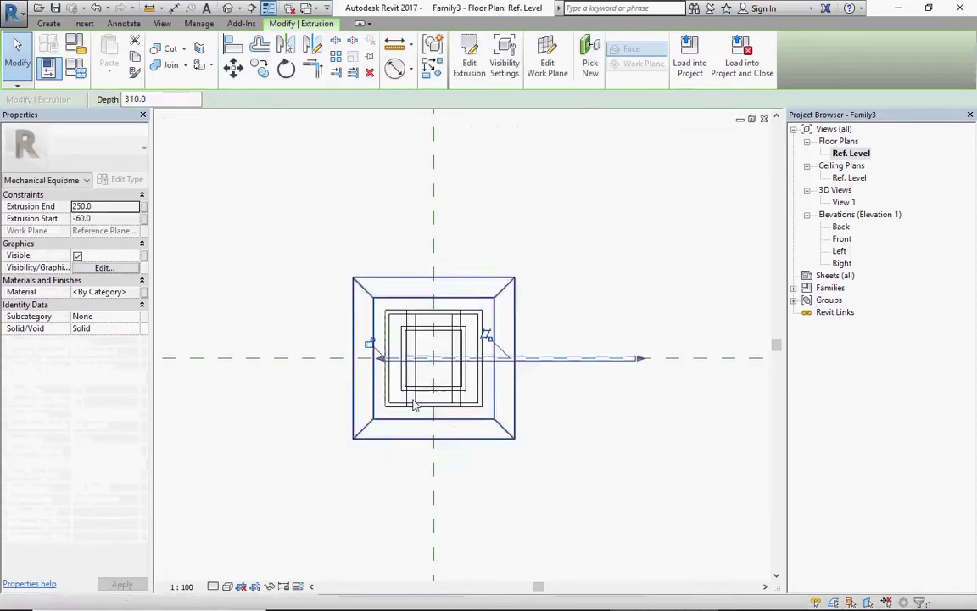
scroll(627, 373, "up", 1)
left_click_drag(609, 369, 497, 367)
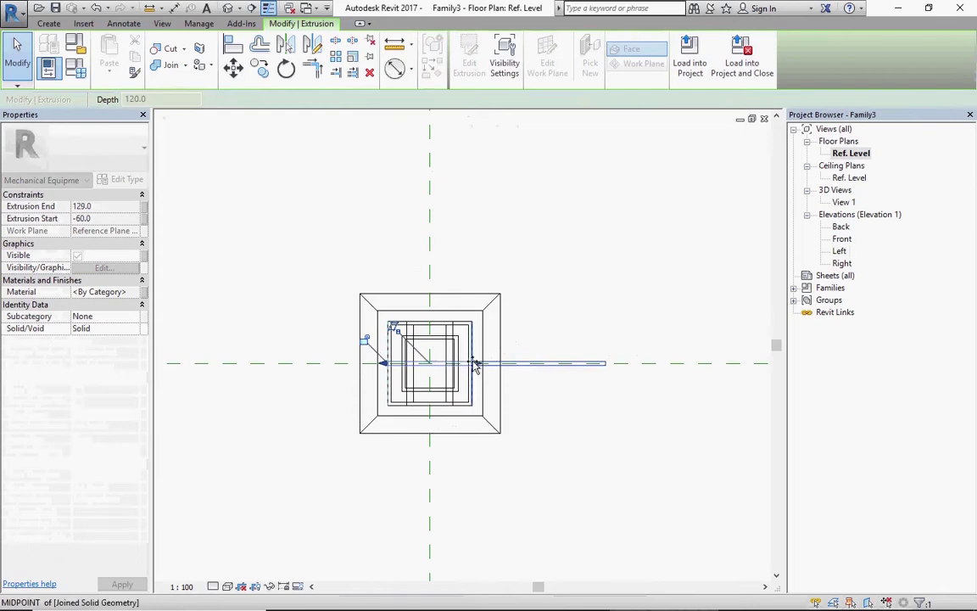
scroll(421, 368, "up", 2)
scroll(417, 365, "up", 3)
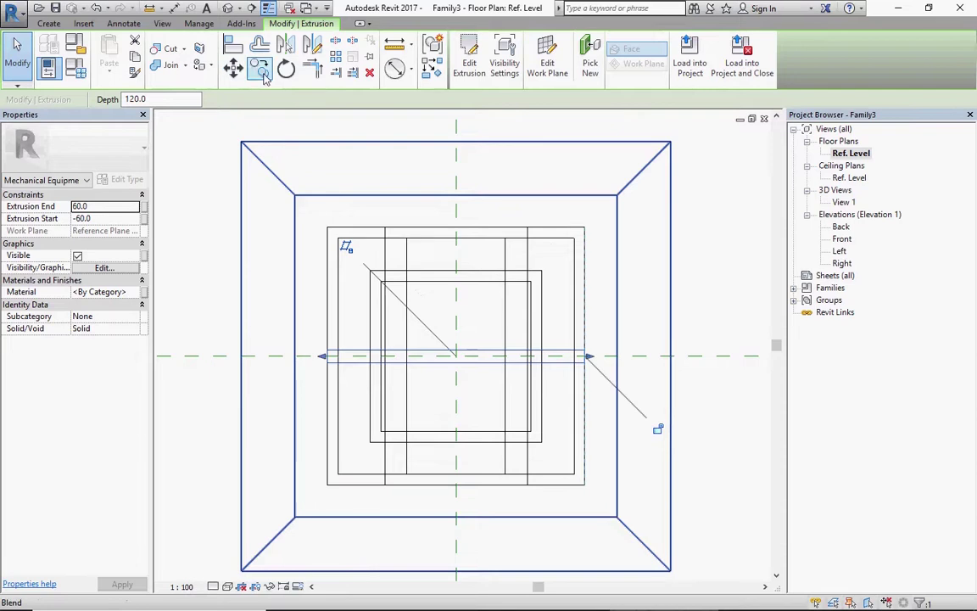
Step: Copy the rod 30 above and below the original, giving three parallel bars
left_click(262, 70)
left_click(330, 357)
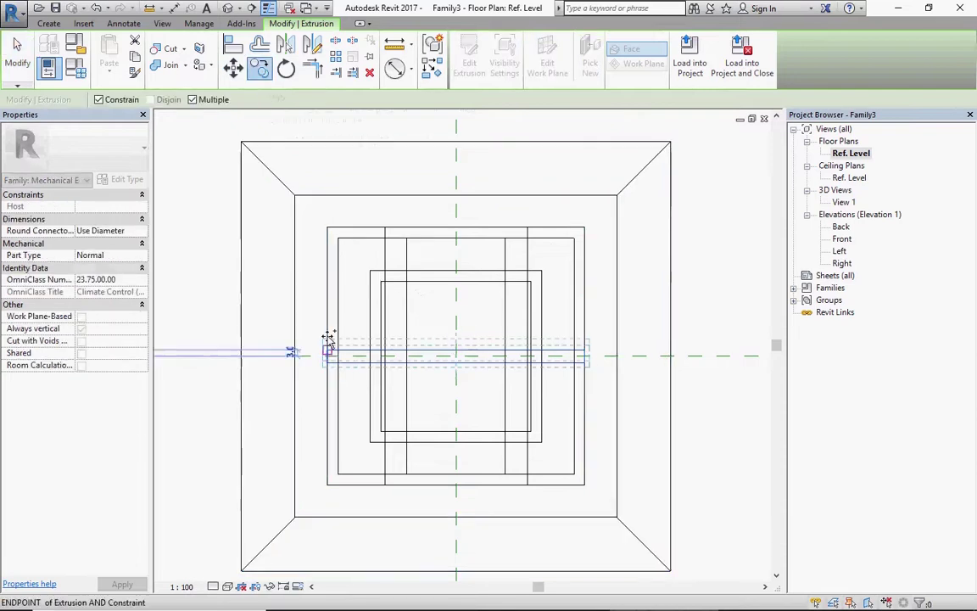
left_click(328, 293)
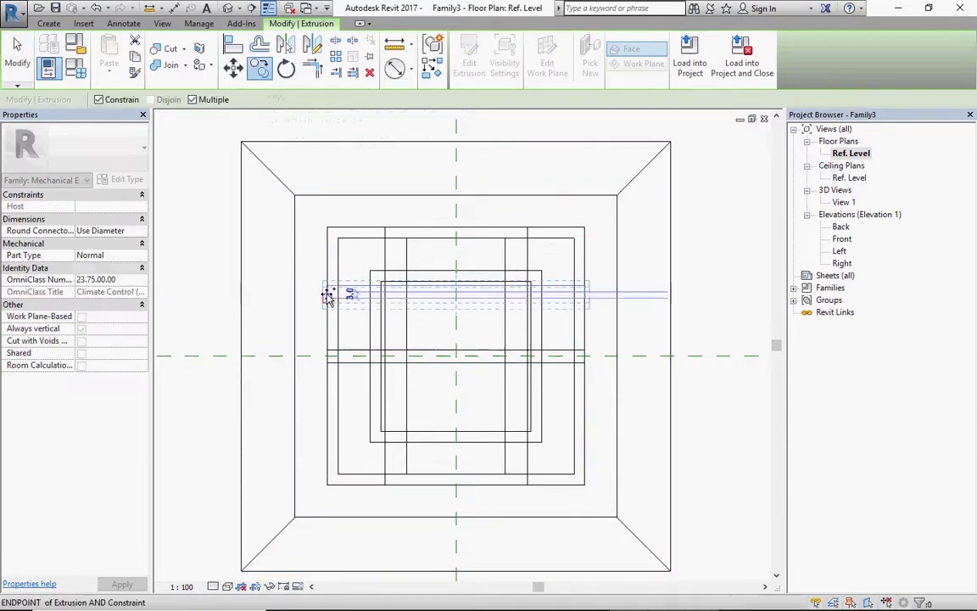
left_click(328, 420)
key("Escape")
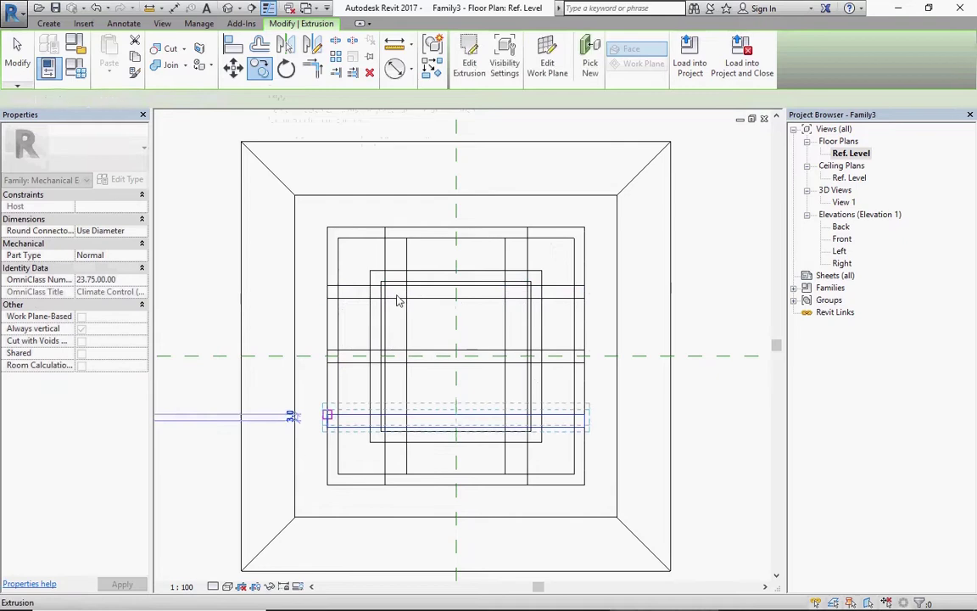
key("Escape")
Step: Set the blend's Second End to 30 and check the result in the {3D} view
left_click(101, 206)
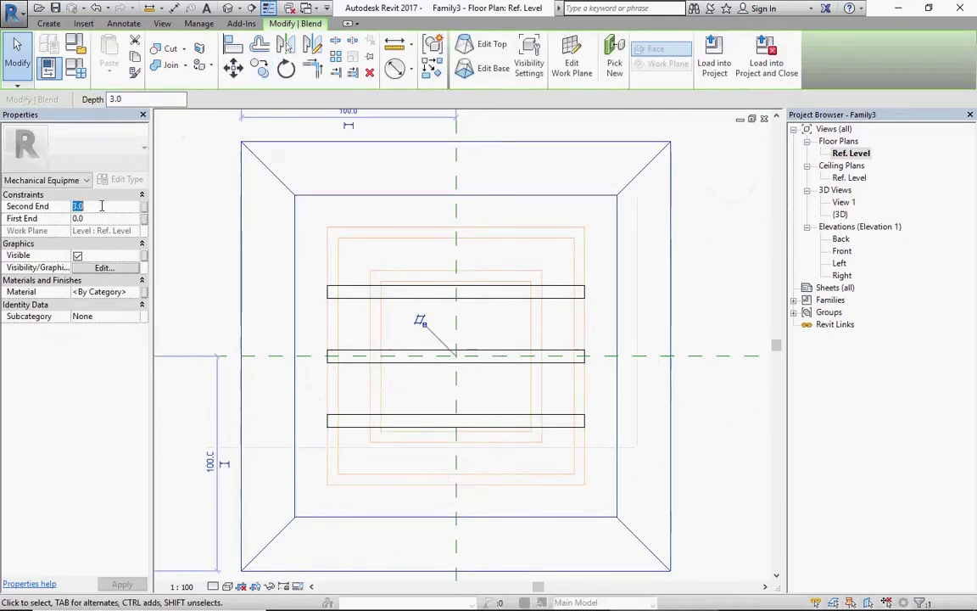
type("30")
key("Return")
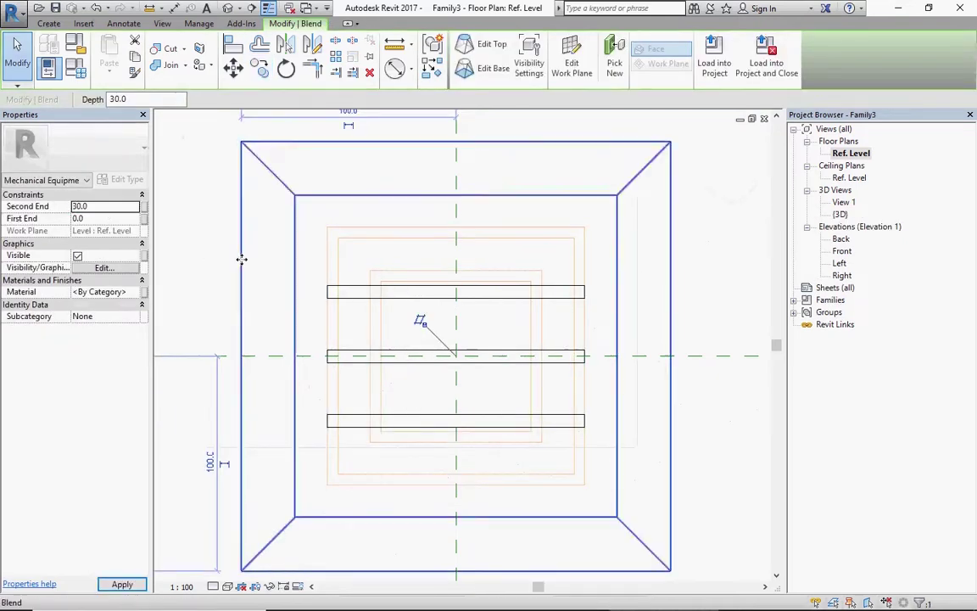
left_click(227, 7)
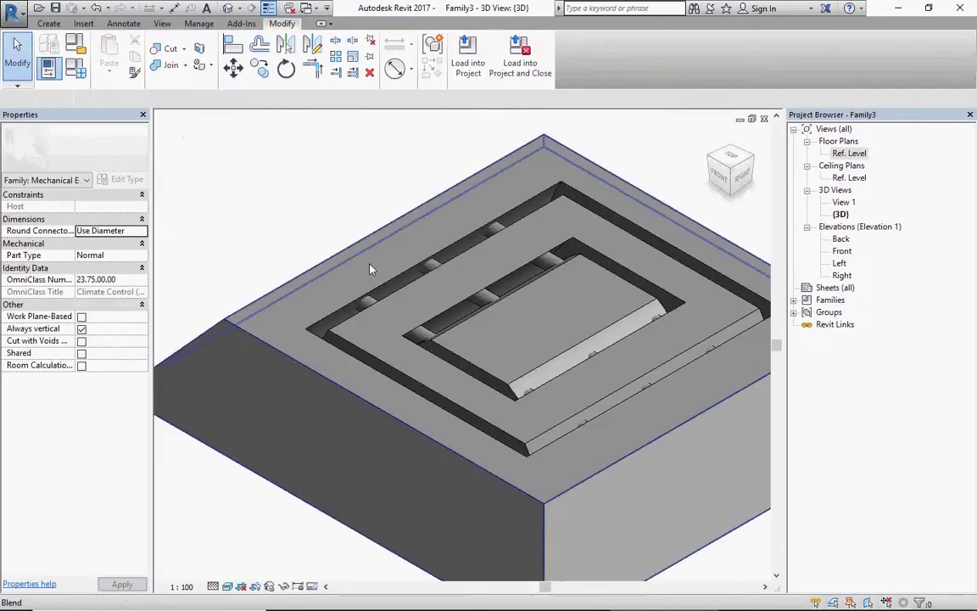
scroll(239, 190, "down", 1)
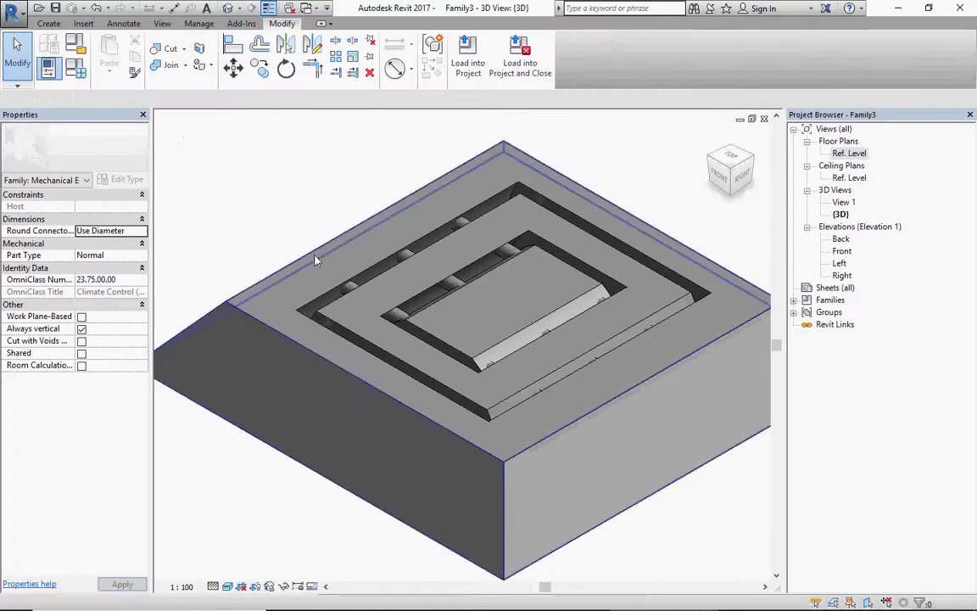
scroll(237, 194, "up", 1)
scroll(237, 198, "up", 1)
scroll(238, 199, "down", 3)
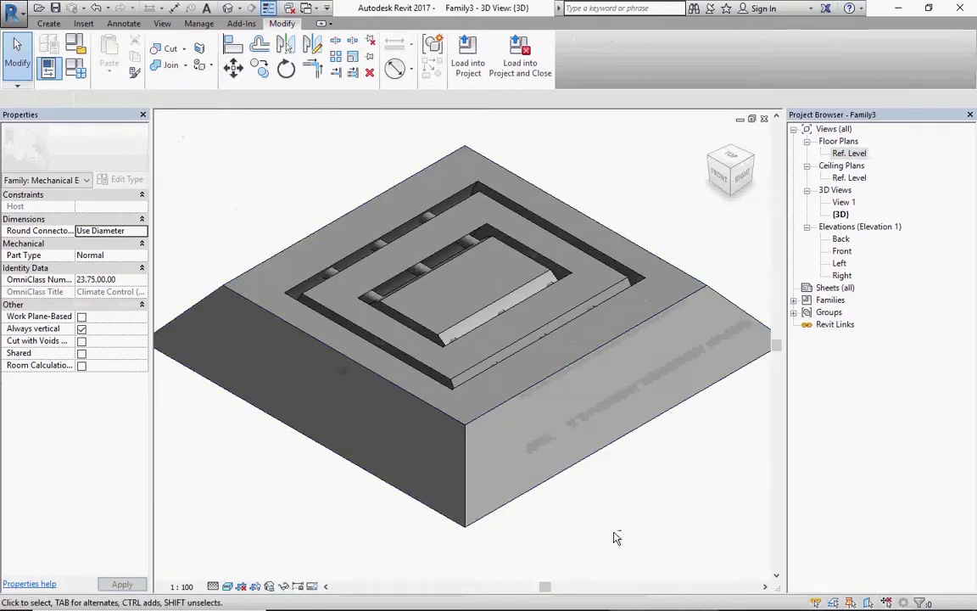
Step: Orbit to inspect the diffuser's underside, then return to the default isometric view
mouse_move(614, 535)
middle_mouse_down("shift")
mouse_move(637, 453)
mouse_move(637, 255)
mouse_move(628, 212)
middle_mouse_up("shift")
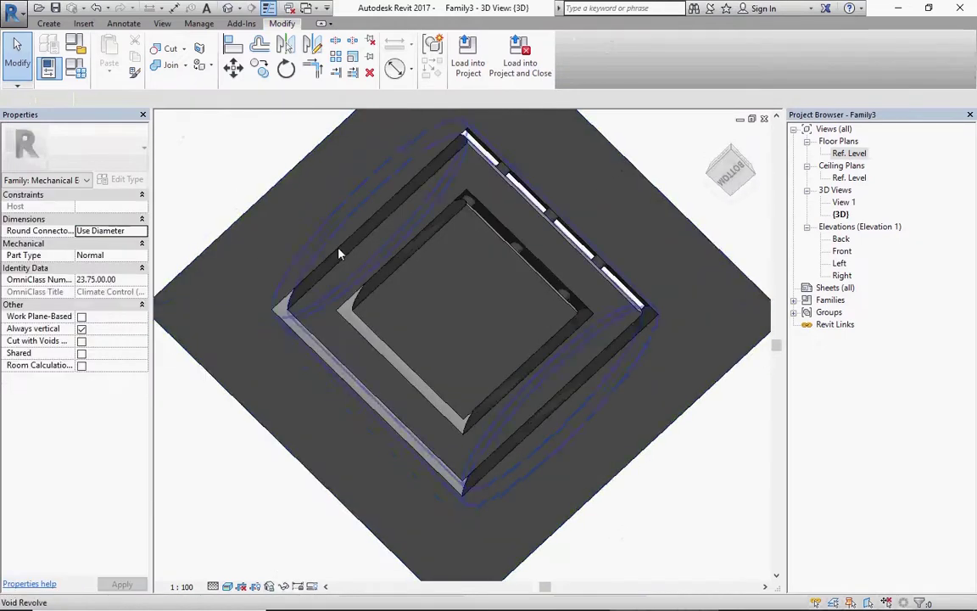
scroll(585, 221, "up", 2)
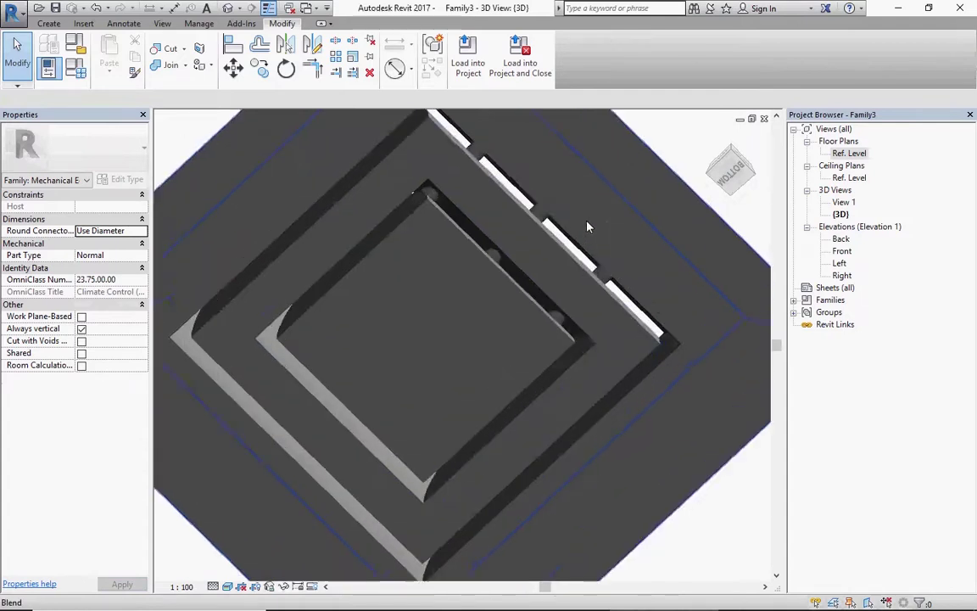
scroll(573, 241, "up", 1)
scroll(509, 288, "up", 1)
scroll(429, 334, "down", 3)
scroll(633, 437, "up", 1)
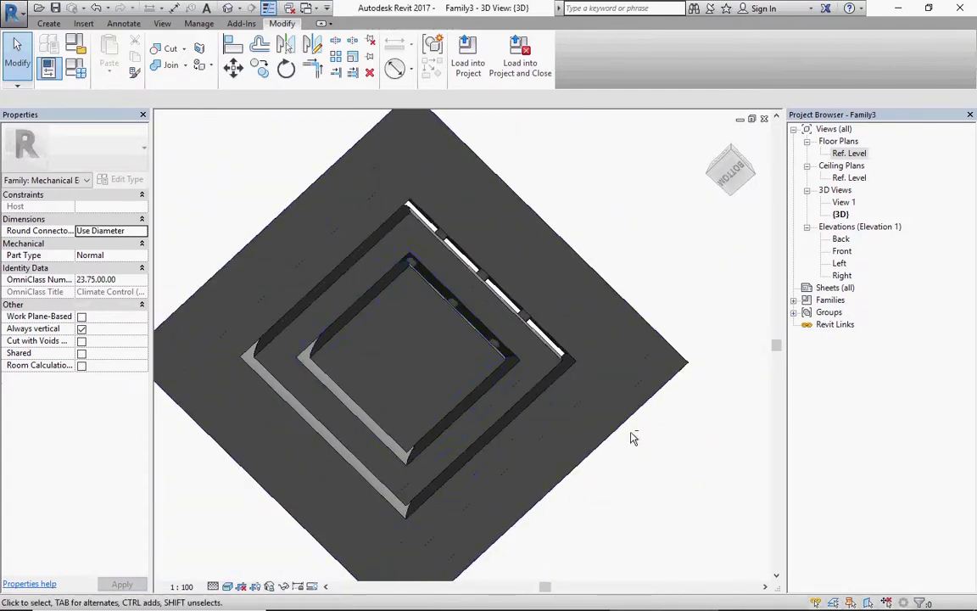
mouse_move(661, 432)
middle_mouse_down("shift")
mouse_move(528, 405)
mouse_move(566, 411)
middle_mouse_up("shift")
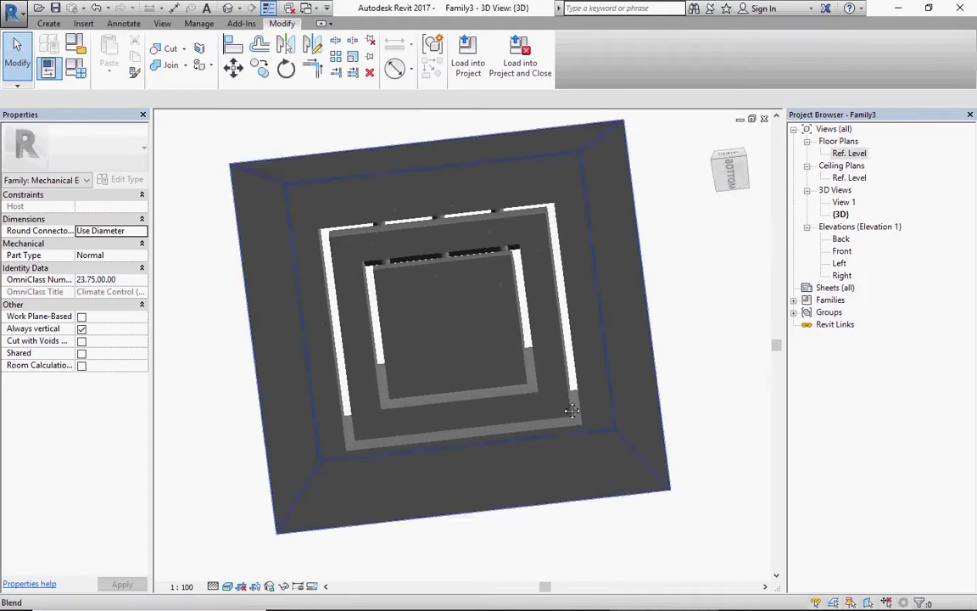
left_click(711, 140)
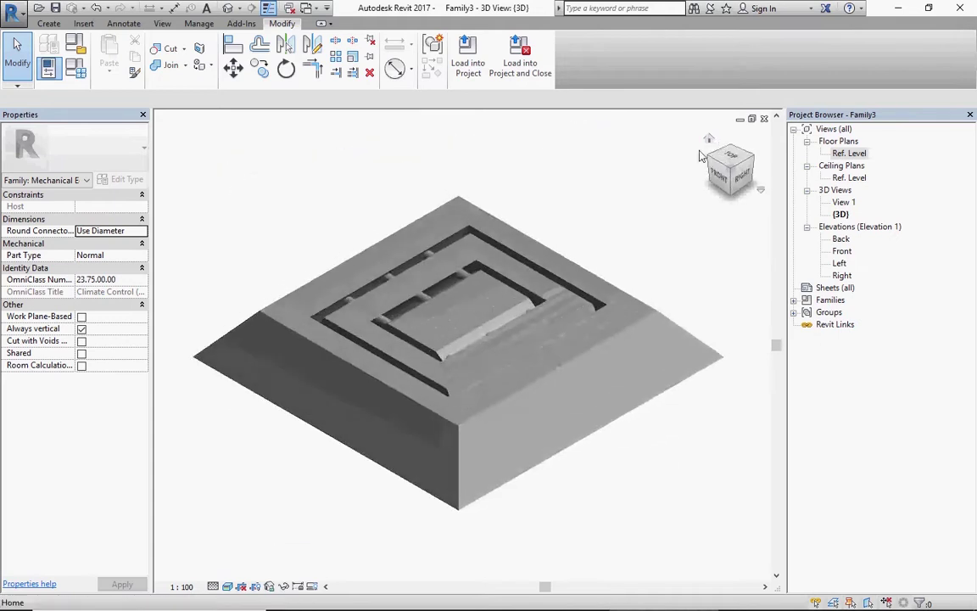
Step: Open the Front elevation, then switch back to the Ref. Level floor plan
double_click(842, 251)
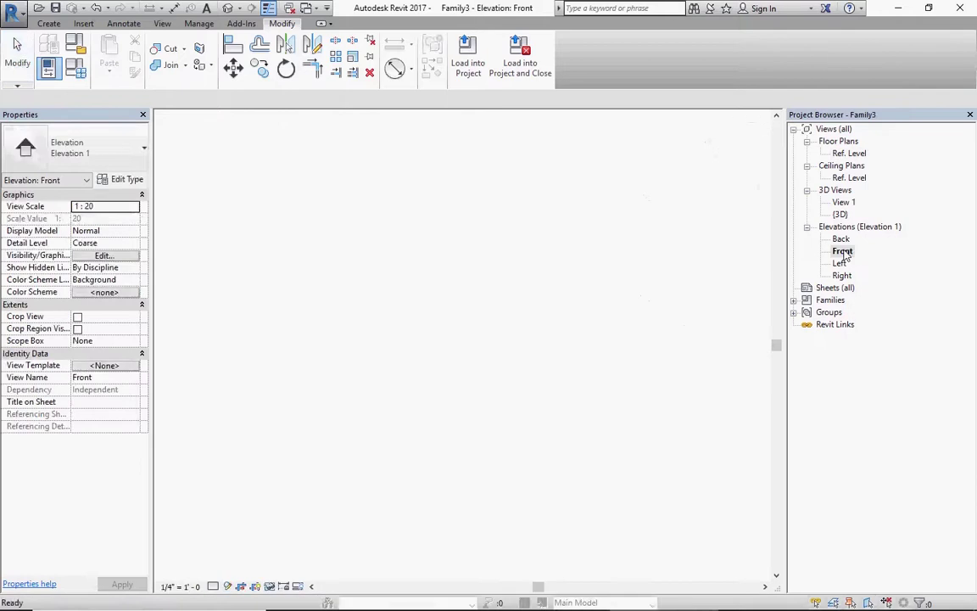
double_click(848, 153)
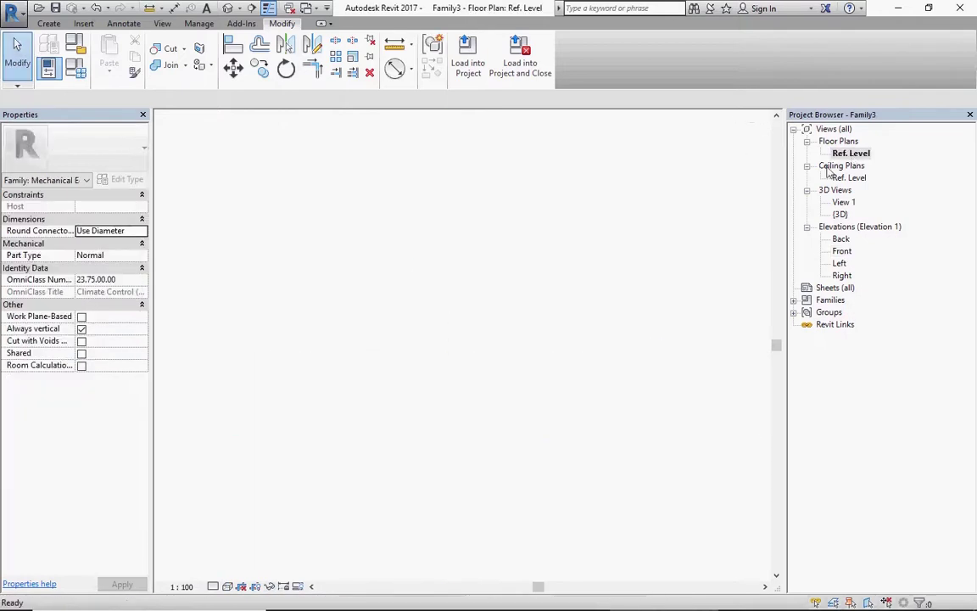
scroll(572, 348, "down", 5)
scroll(477, 332, "down", 5)
Step: Dimension the outer vertical reference planes with an aligned (DI) 150 dimension above the EQ one
key("d")
key("i")
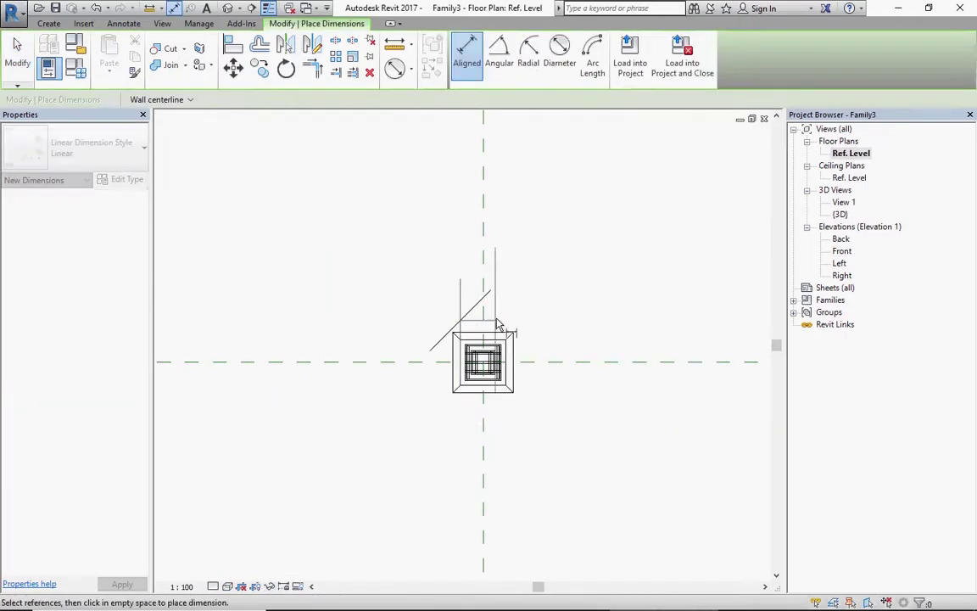
scroll(512, 351, "down", 3)
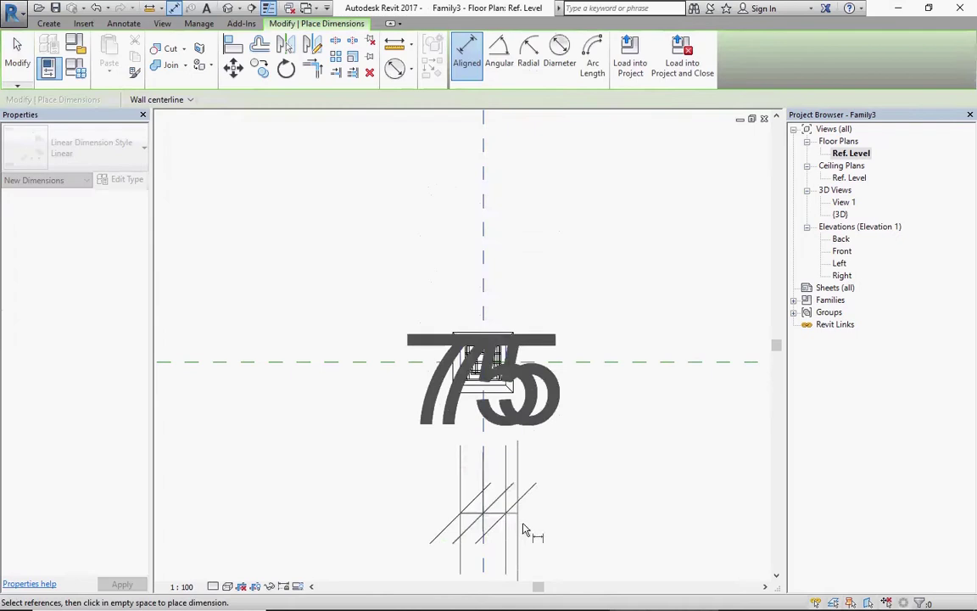
scroll(512, 426, "down", 3)
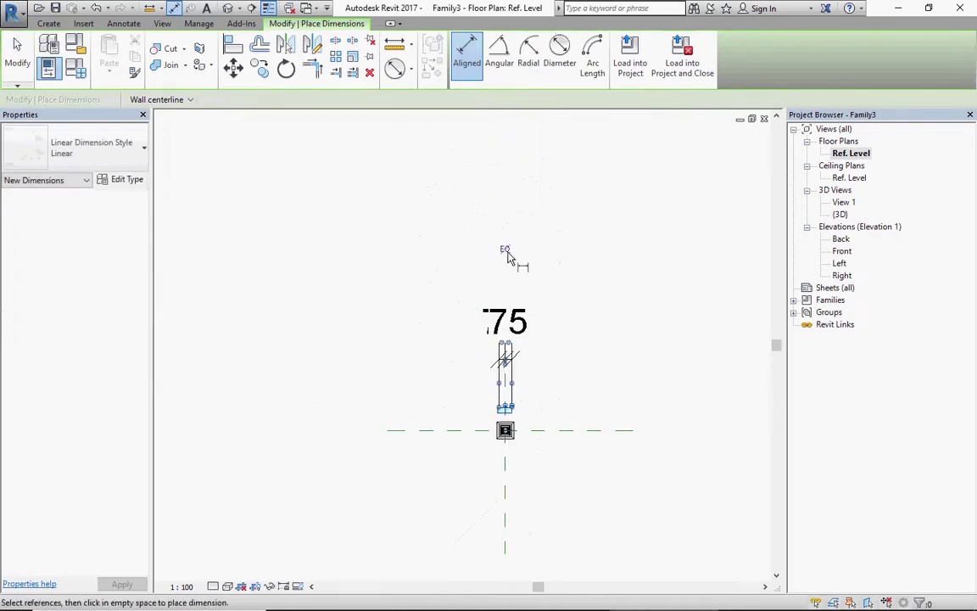
scroll(502, 424, "up", 3)
scroll(492, 407, "up", 2)
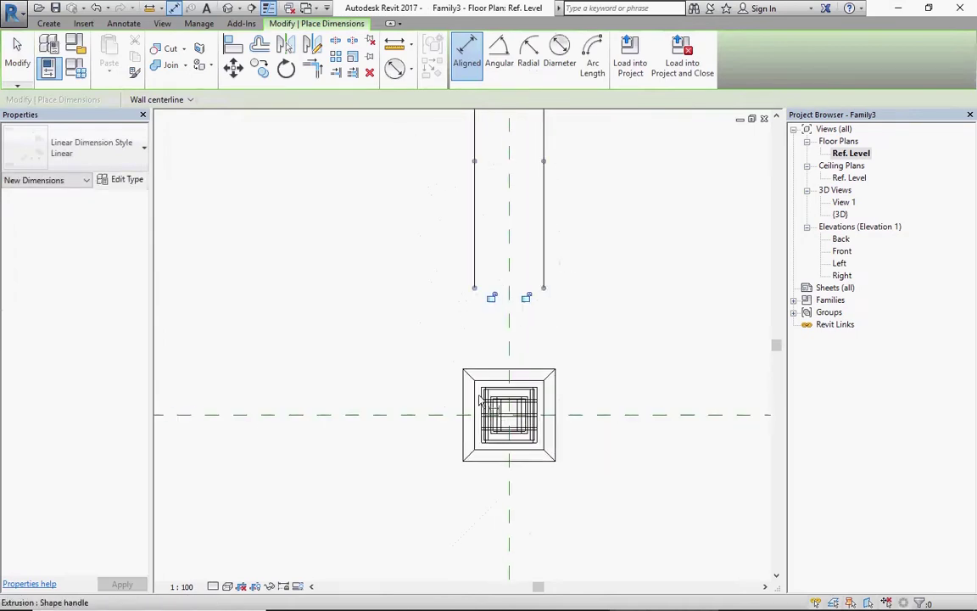
scroll(479, 397, "up", 1)
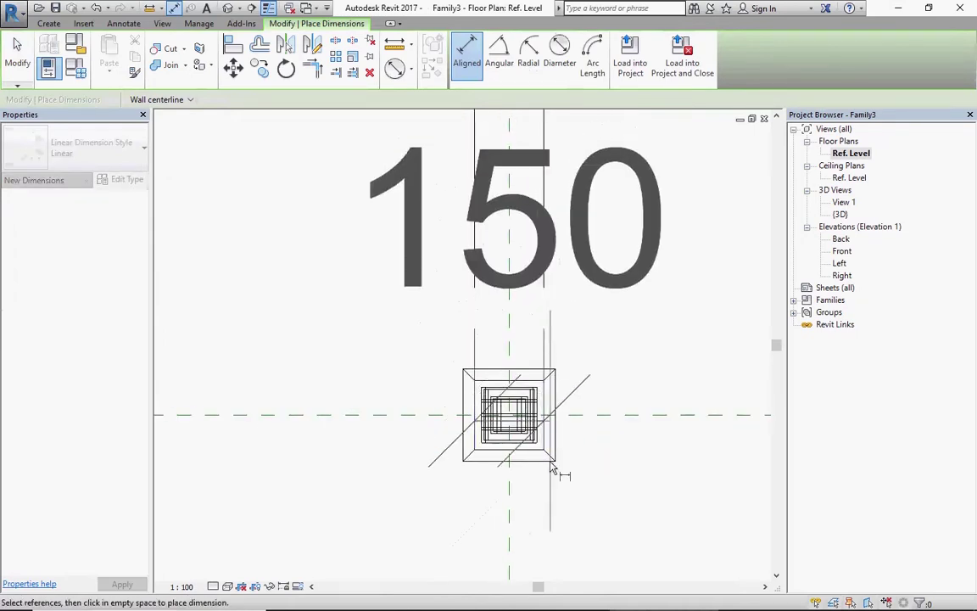
scroll(547, 534, "down", 3)
scroll(547, 544, "down", 2)
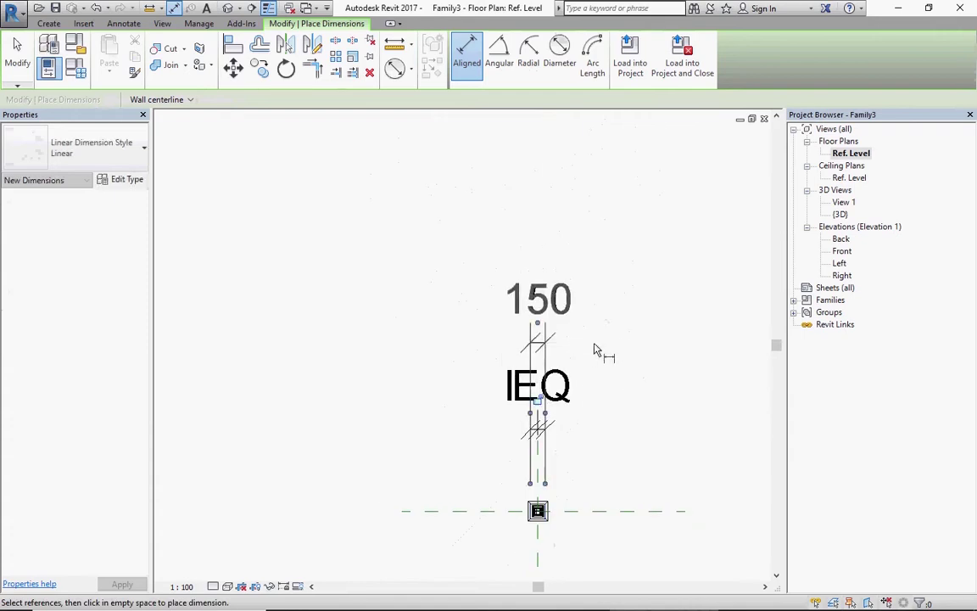
scroll(542, 412, "down", 2)
Step: Select the overall 150 dimension and label it with a new instance parameter, Height
key("Escape")
key("Escape")
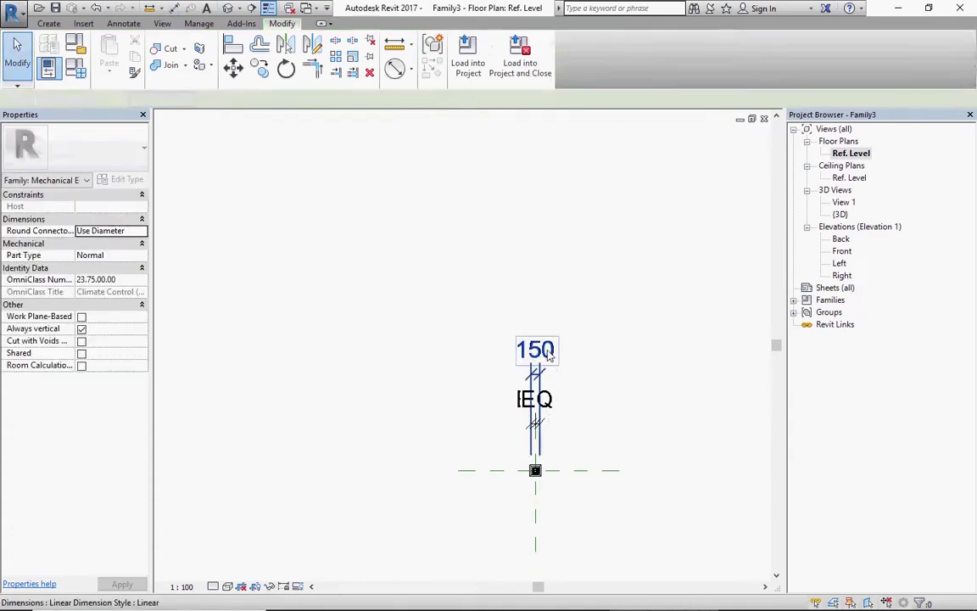
left_click(547, 367)
left_click(596, 56)
type("Height")
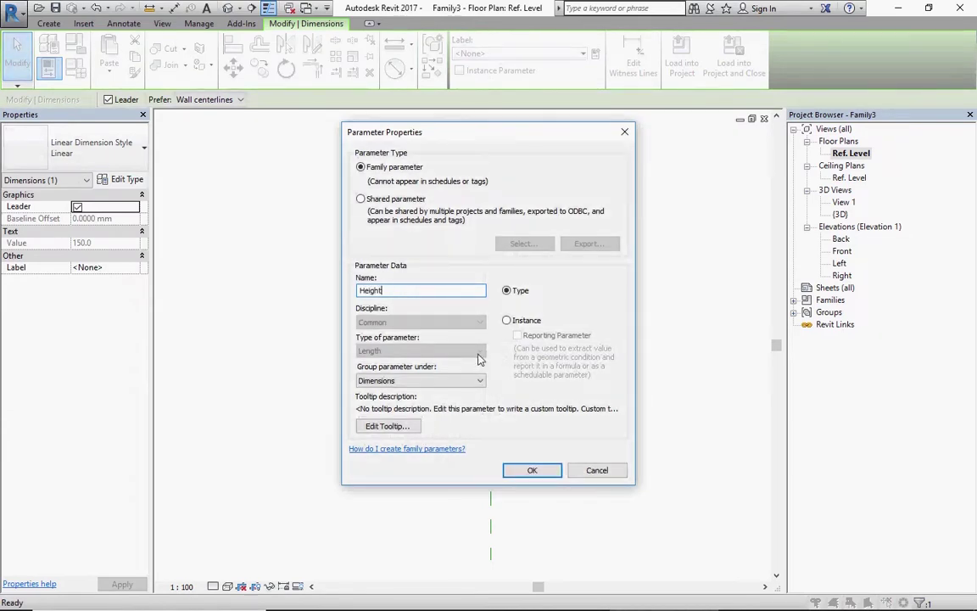
left_click(507, 321)
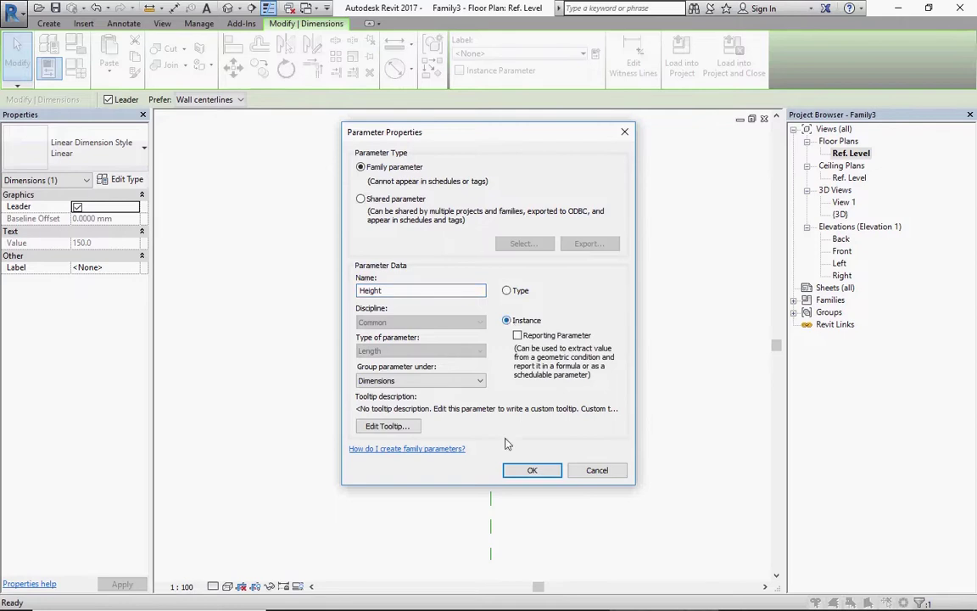
left_click(531, 470)
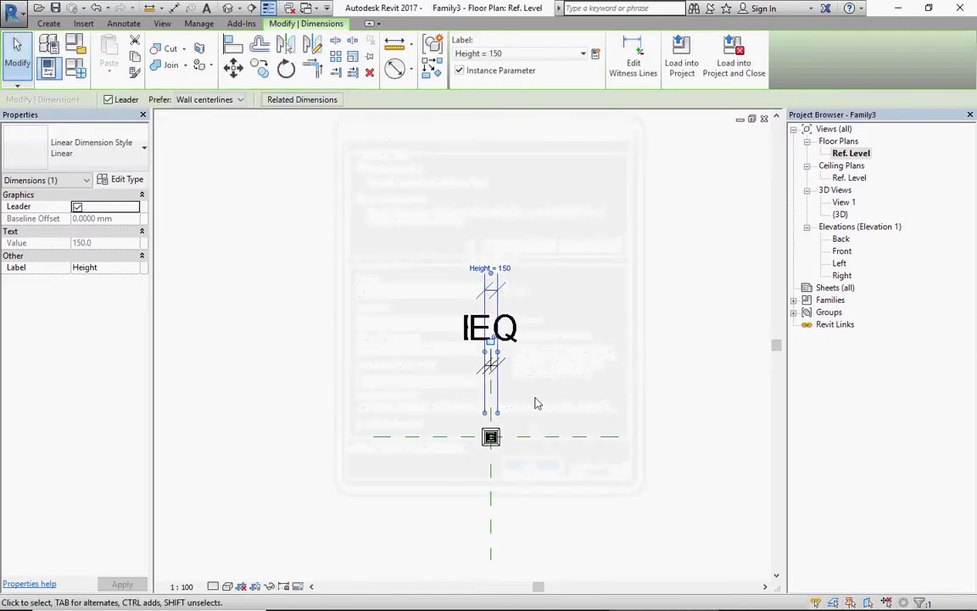
key("Escape")
scroll(471, 465, "up", 3)
Step: Place an aligned (DI) dimension across the three horizontal reference lines on the left
scroll(480, 417, "up", 3)
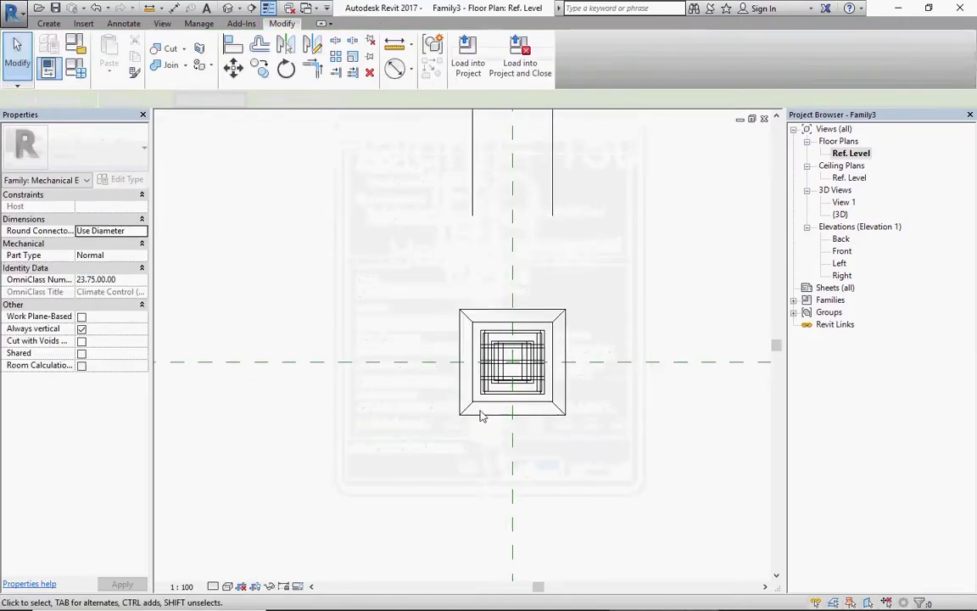
key("d")
key("i")
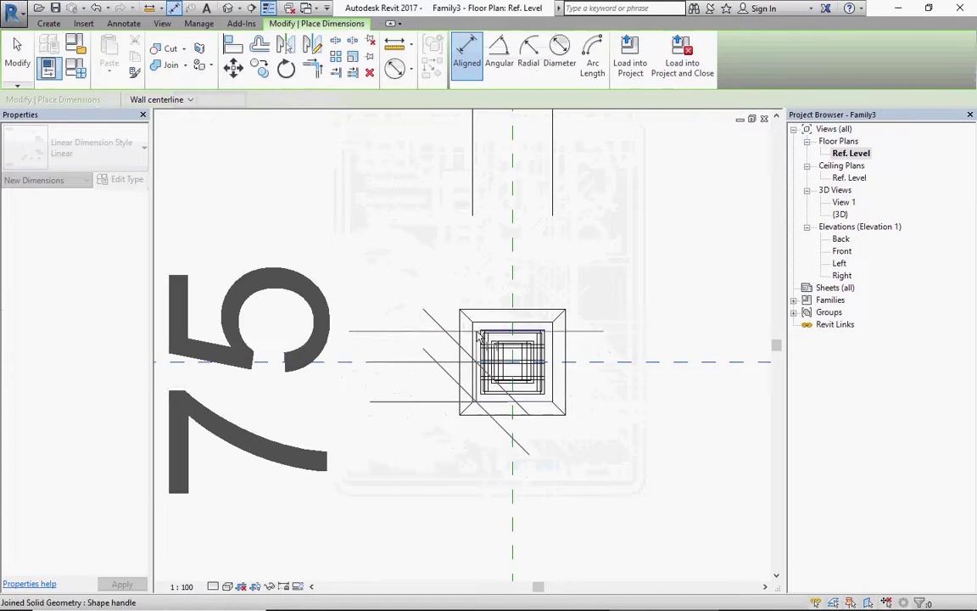
scroll(637, 375, "down", 2)
scroll(593, 397, "down", 1)
left_click(594, 397)
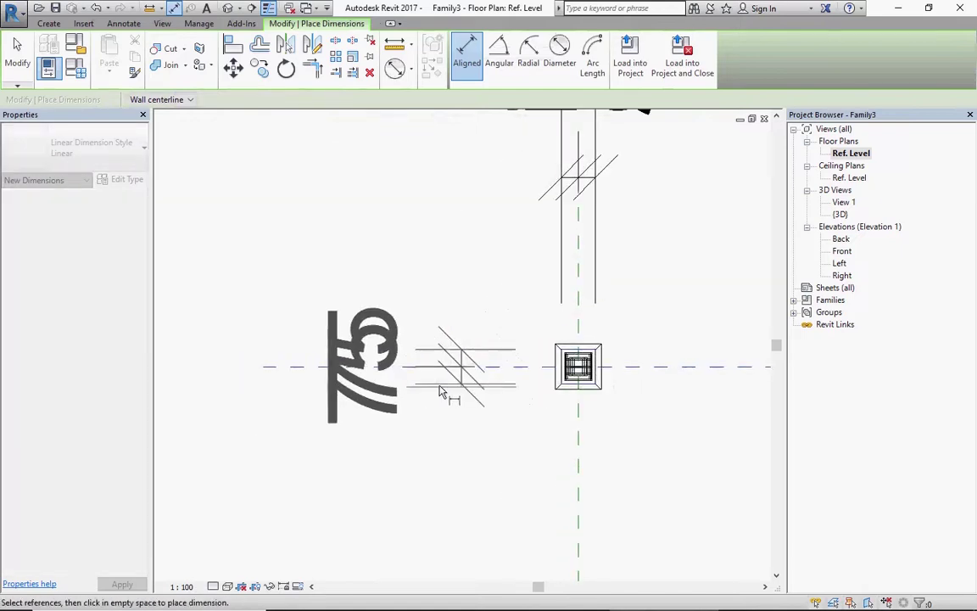
Step: Make the two dimension segments equal (EQ) and end the dimension string
scroll(407, 341, "down", 1)
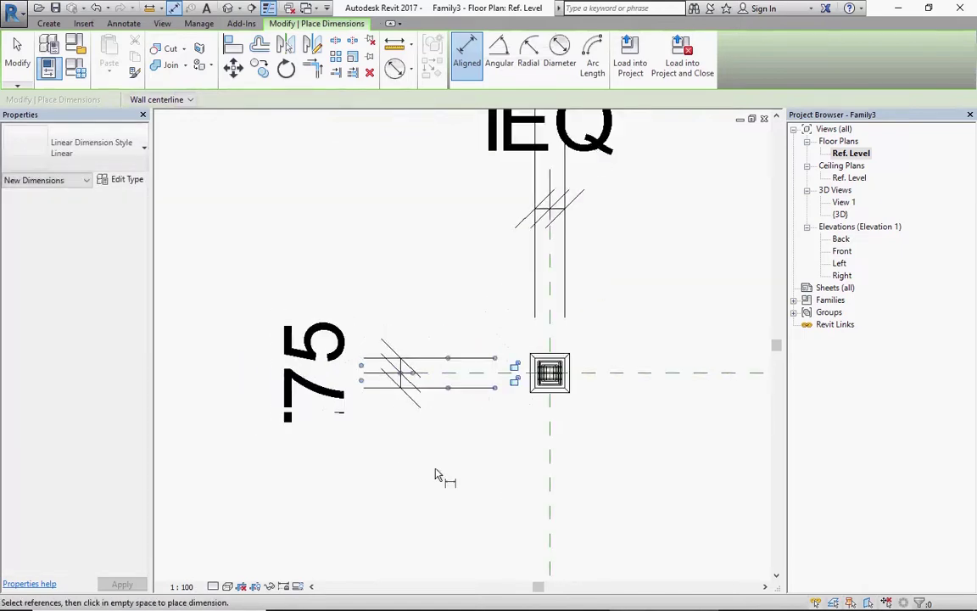
scroll(406, 444, "down", 1)
left_click(282, 420)
scroll(458, 432, "up", 2)
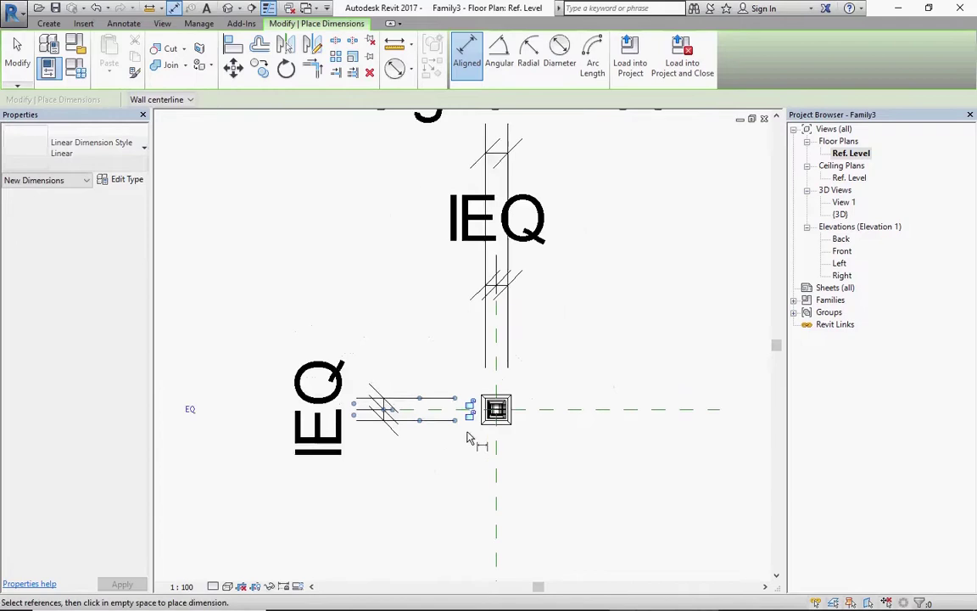
scroll(495, 424, "up", 2)
key("Escape")
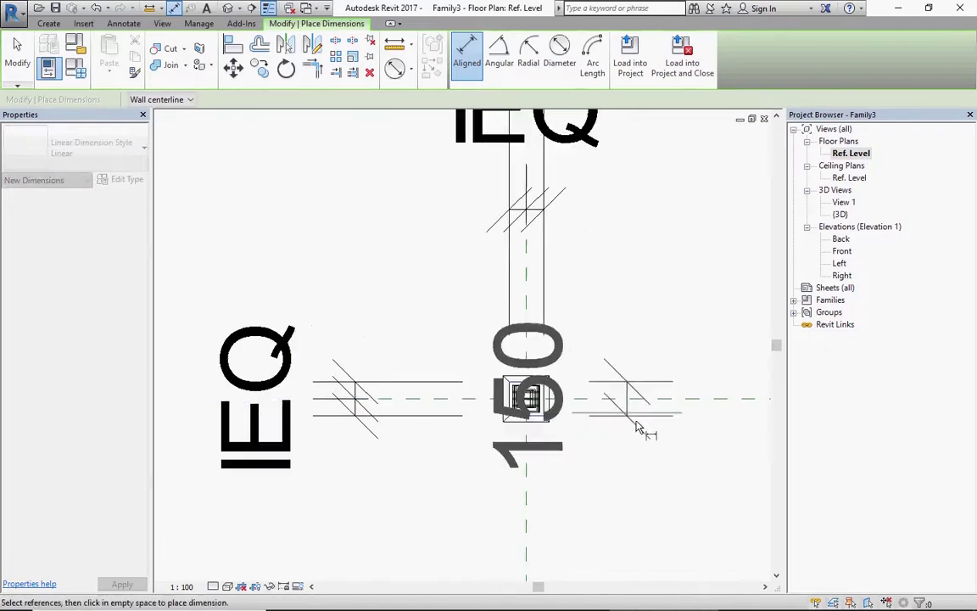
scroll(509, 429, "down", 2)
scroll(407, 437, "down", 1)
Step: Place the overall 150 dimension across the outer horizontal reference lines on the left
left_click(395, 447)
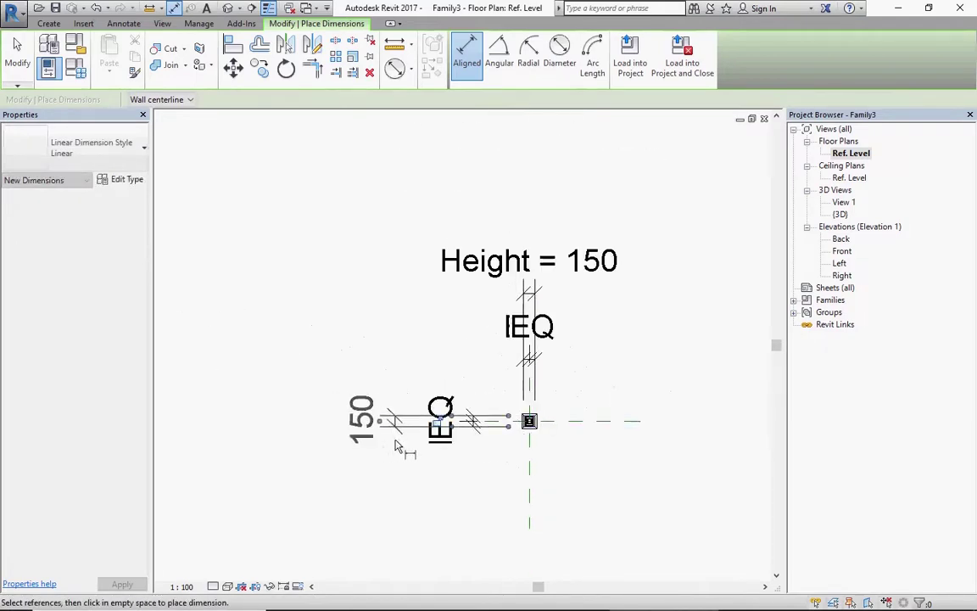
left_click(396, 450)
key("Escape")
Step: Label the left 150 dimension with a new instance parameter named Width
left_click(373, 428)
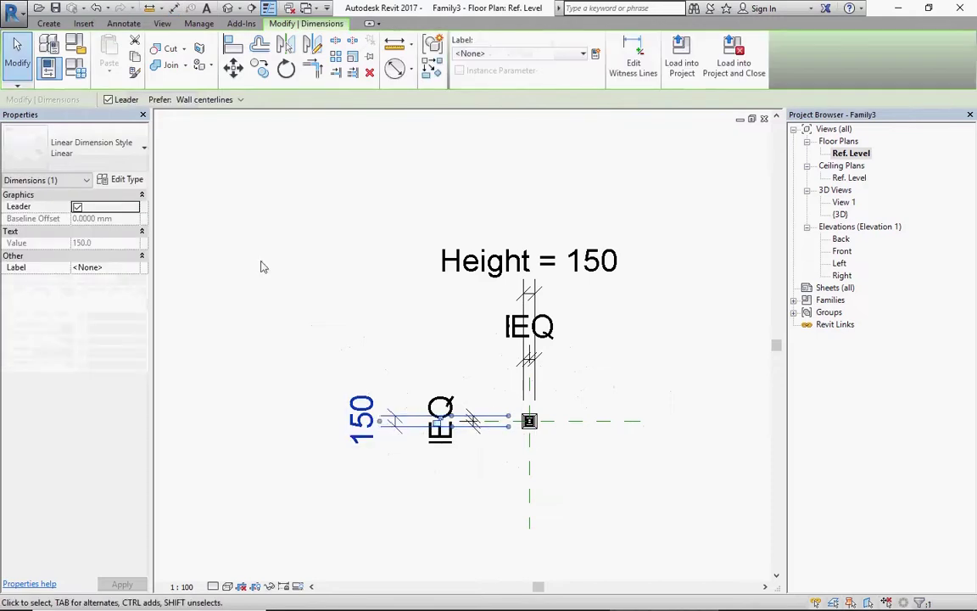
left_click(596, 56)
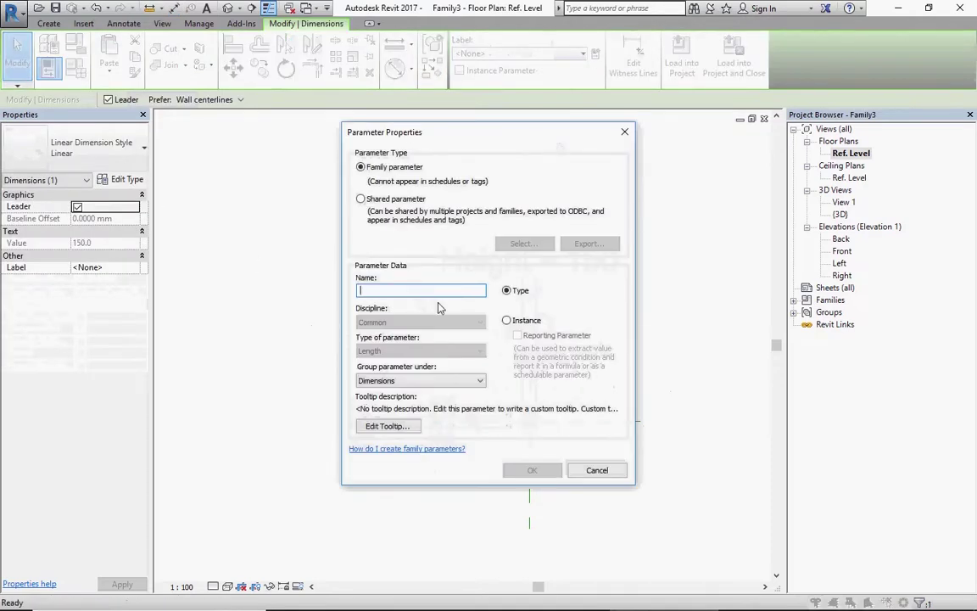
type("Wid")
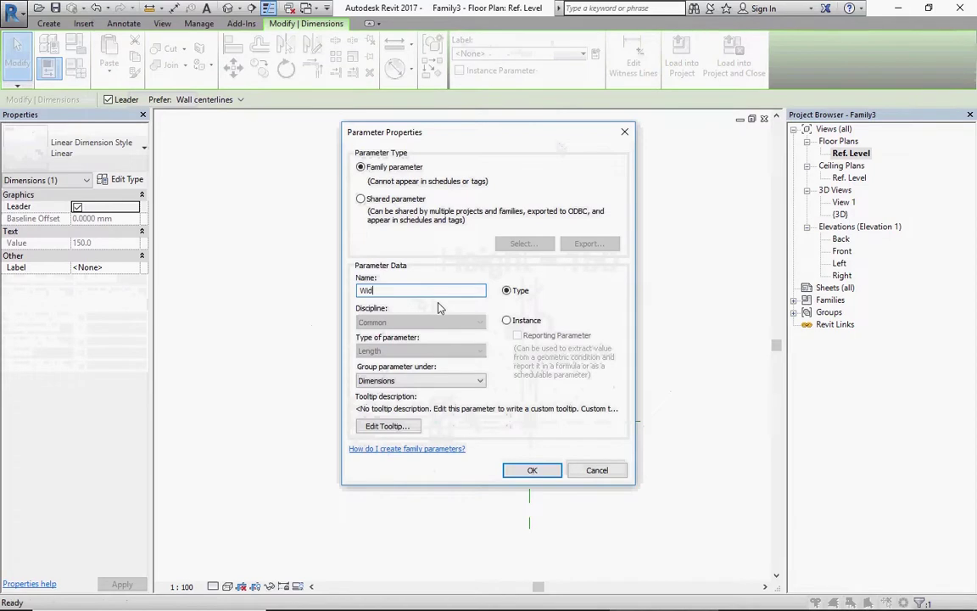
type("th")
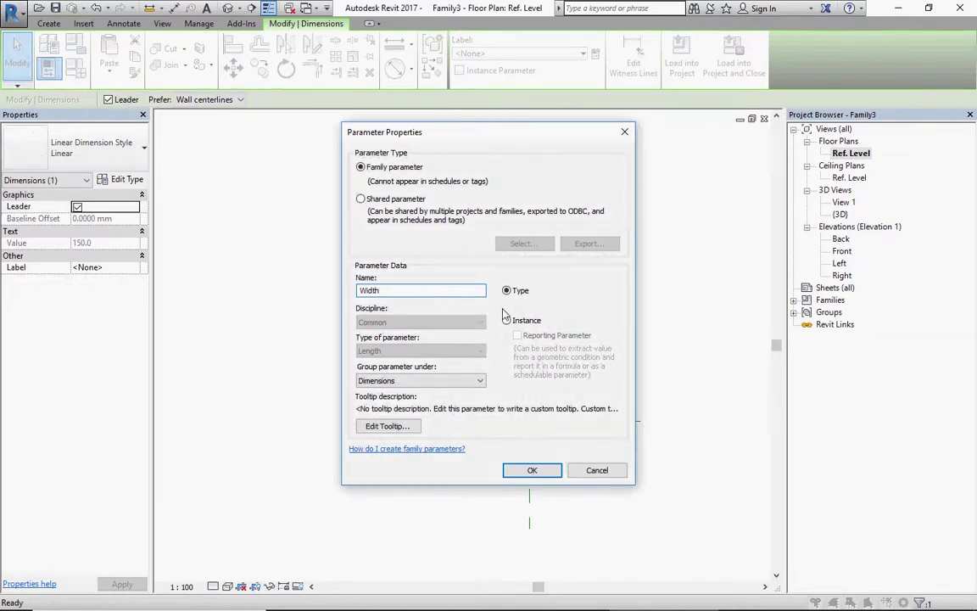
left_click(506, 320)
left_click(531, 471)
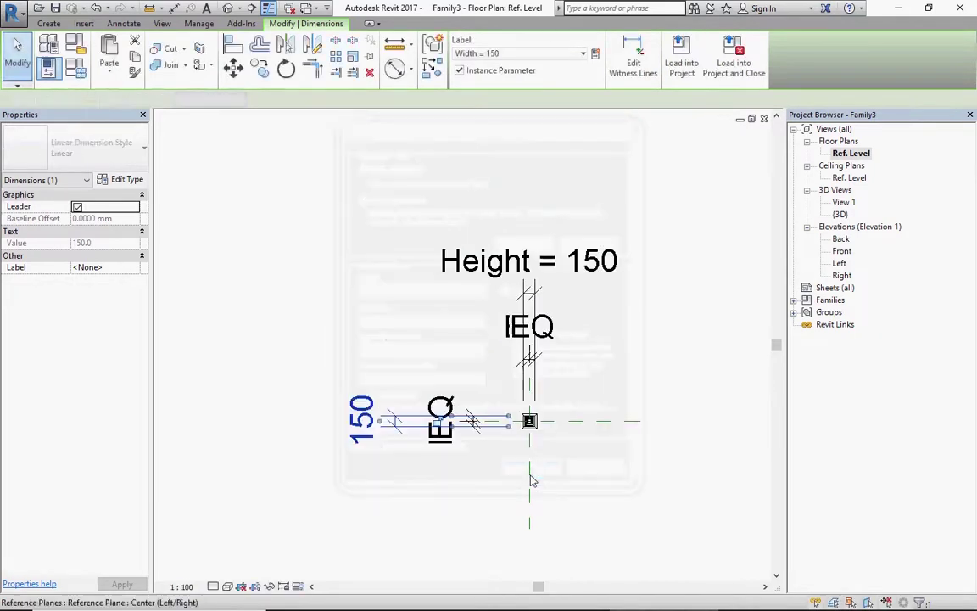
key("Escape")
Step: Set the blend's visibility so it shows only at Fine detail, not in Plan/RCP
scroll(500, 420, "up", 1)
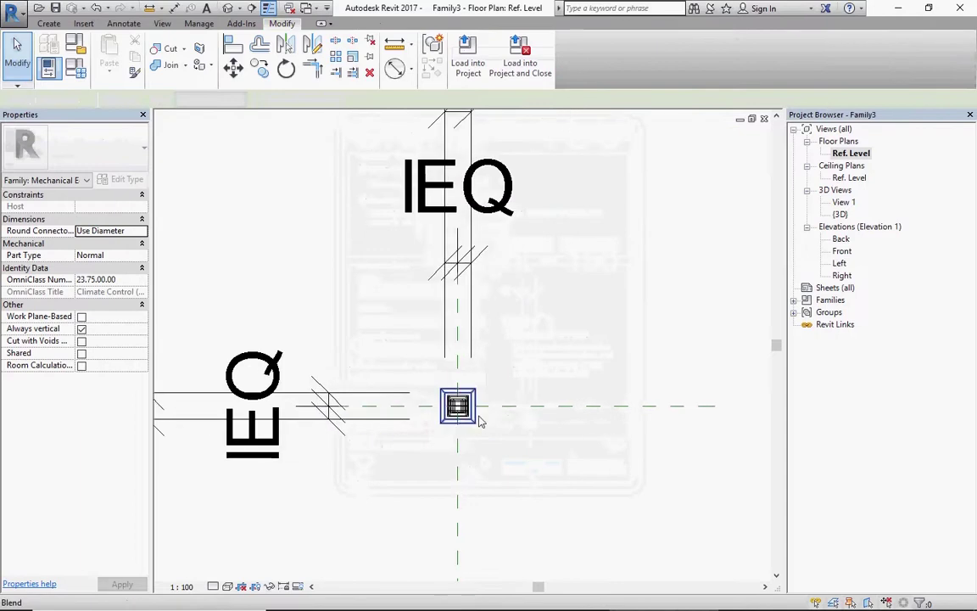
scroll(474, 420, "up", 1)
scroll(479, 420, "up", 1)
scroll(473, 399, "up", 1)
scroll(472, 399, "down", 1)
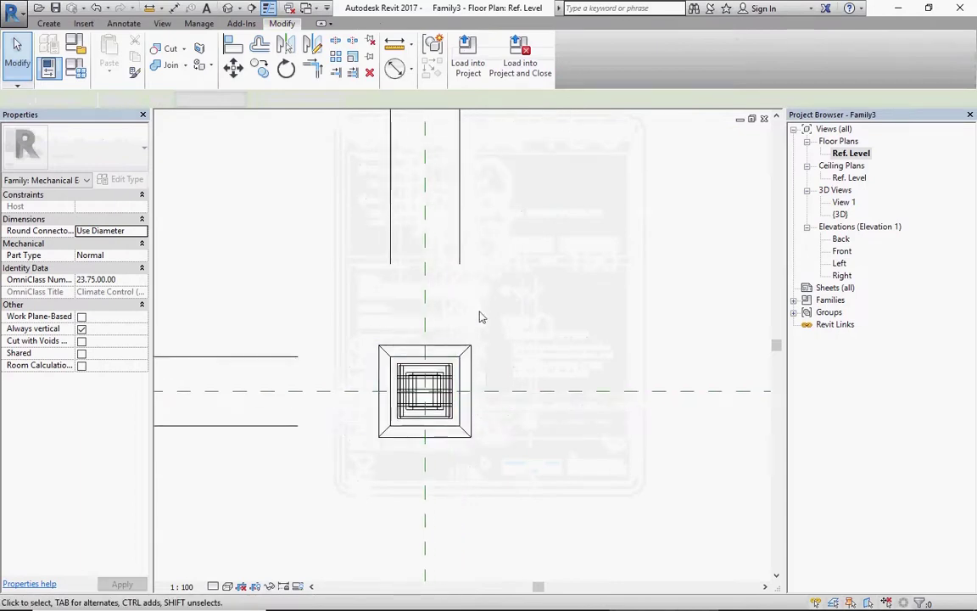
scroll(482, 322, "down", 2)
scroll(488, 347, "down", 1)
scroll(523, 435, "down", 1)
scroll(528, 455, "down", 1)
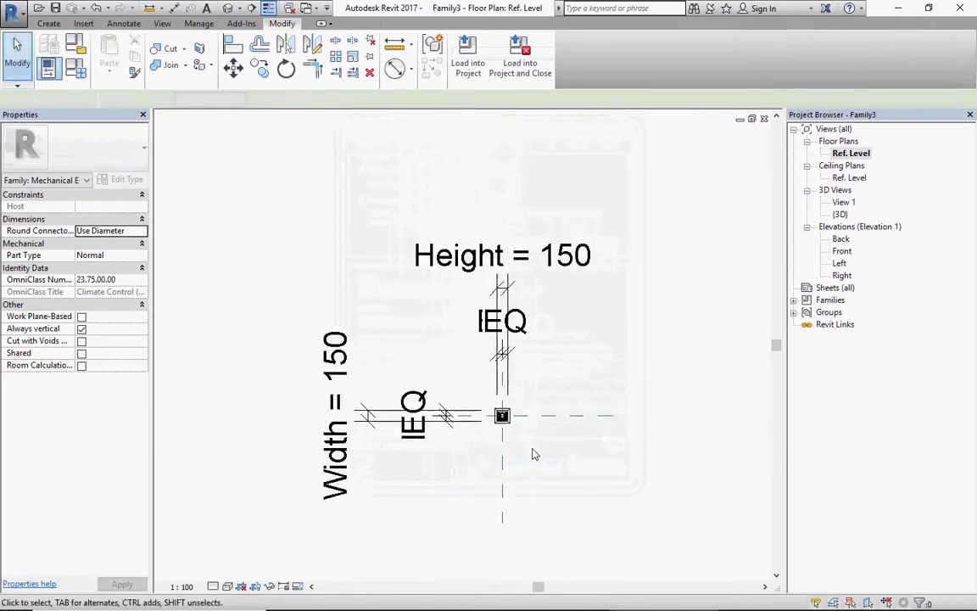
scroll(568, 437, "up", 1)
scroll(475, 424, "up", 1)
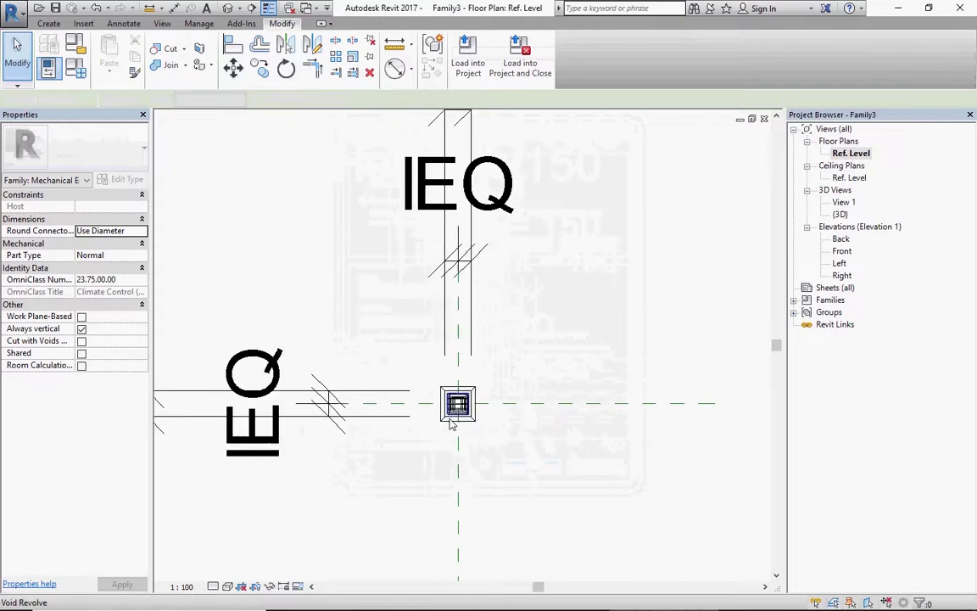
scroll(463, 424, "up", 1)
scroll(492, 427, "up", 2)
left_click(503, 418)
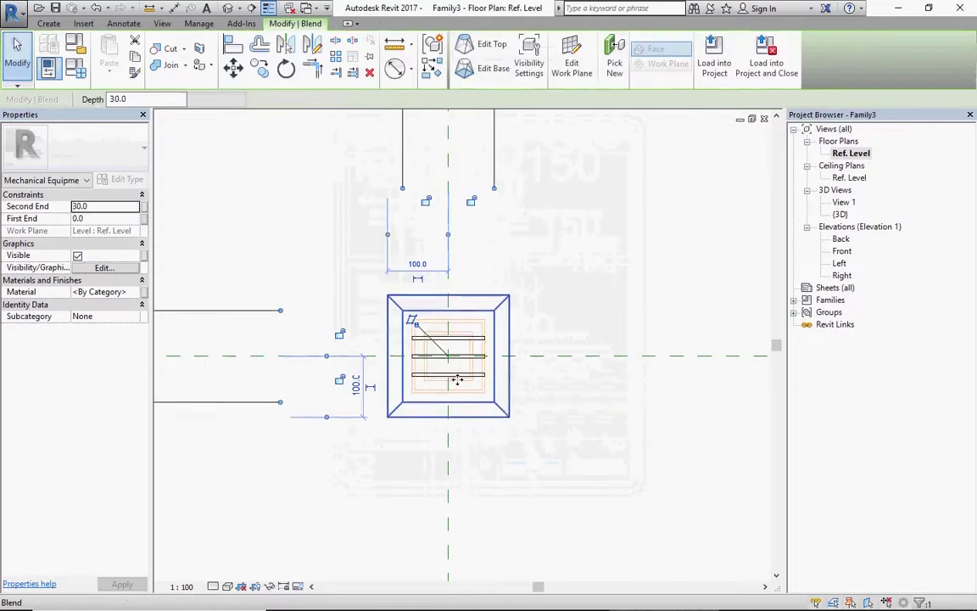
left_click(134, 271)
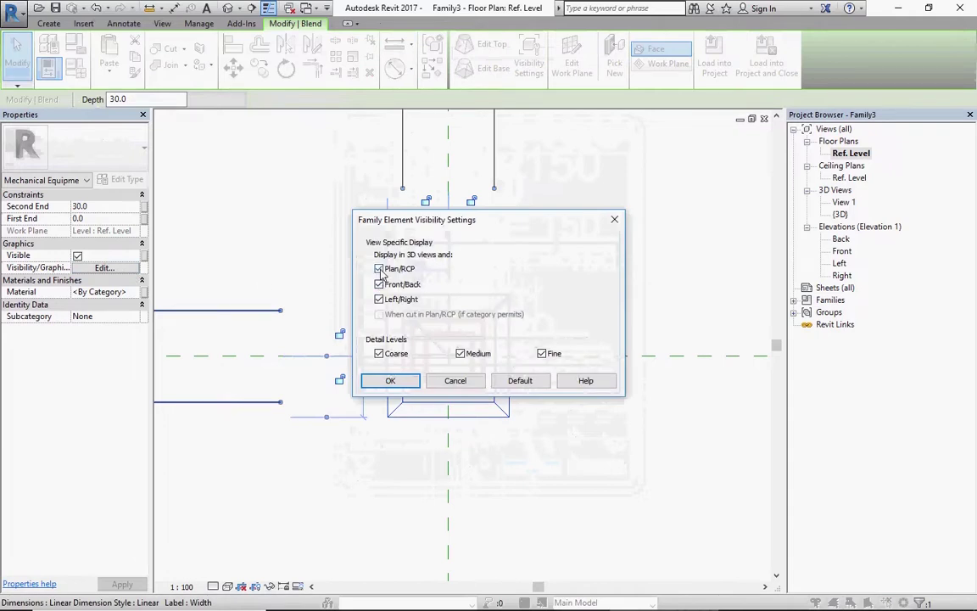
left_click(380, 354)
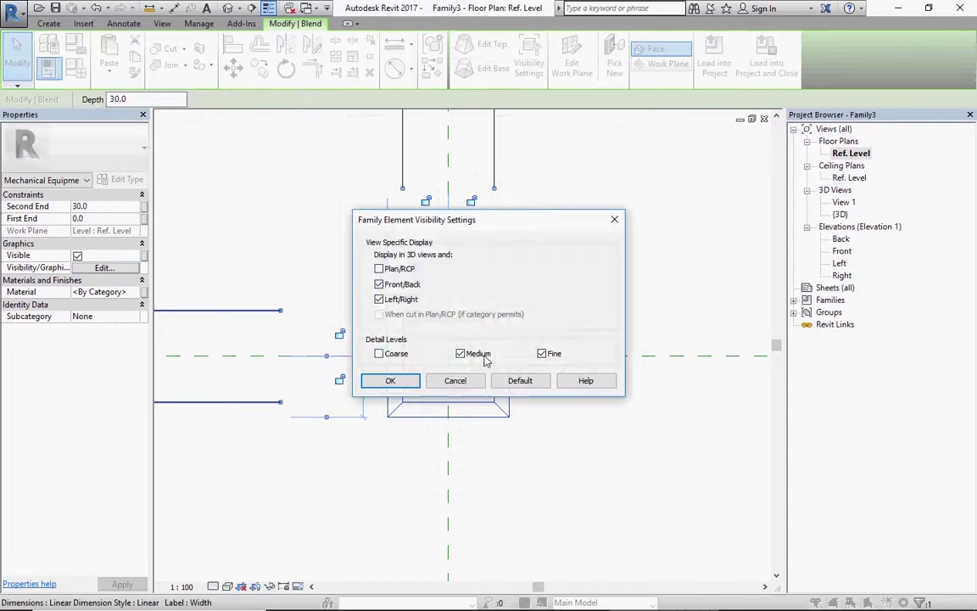
left_click(381, 384)
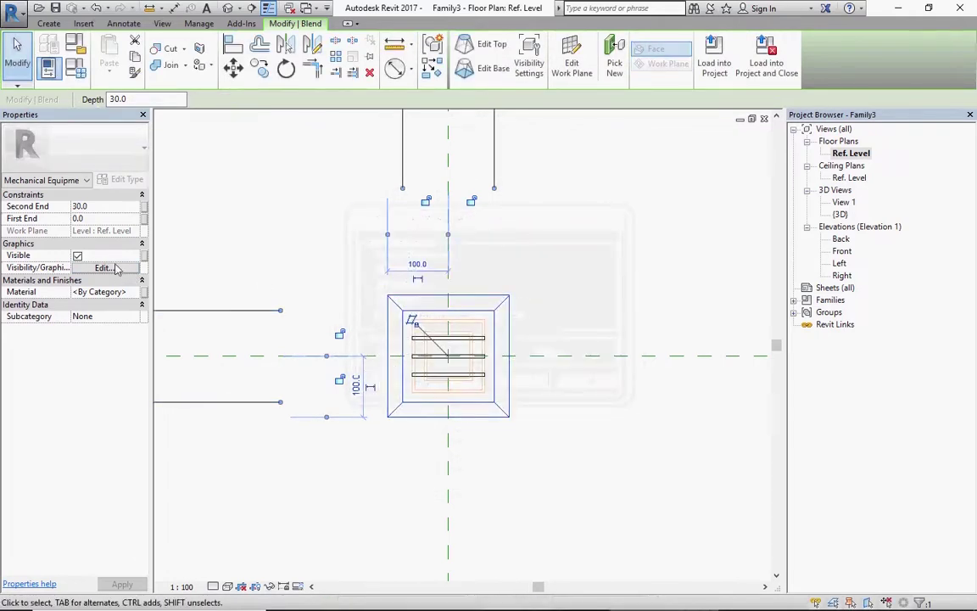
Step: Associate the blend's Visible property with a new family parameter, then review Family Types
left_click(144, 256)
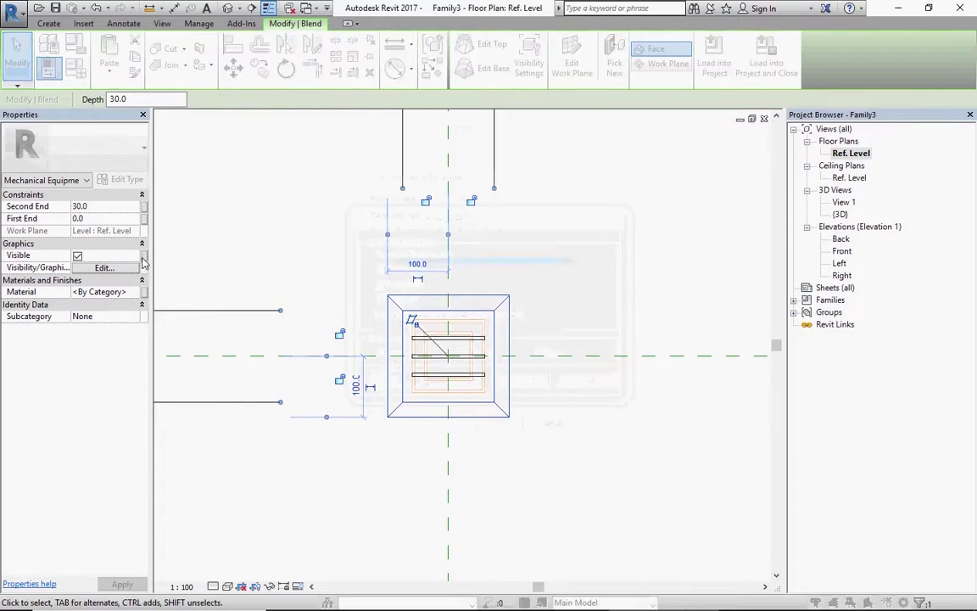
left_click(374, 395)
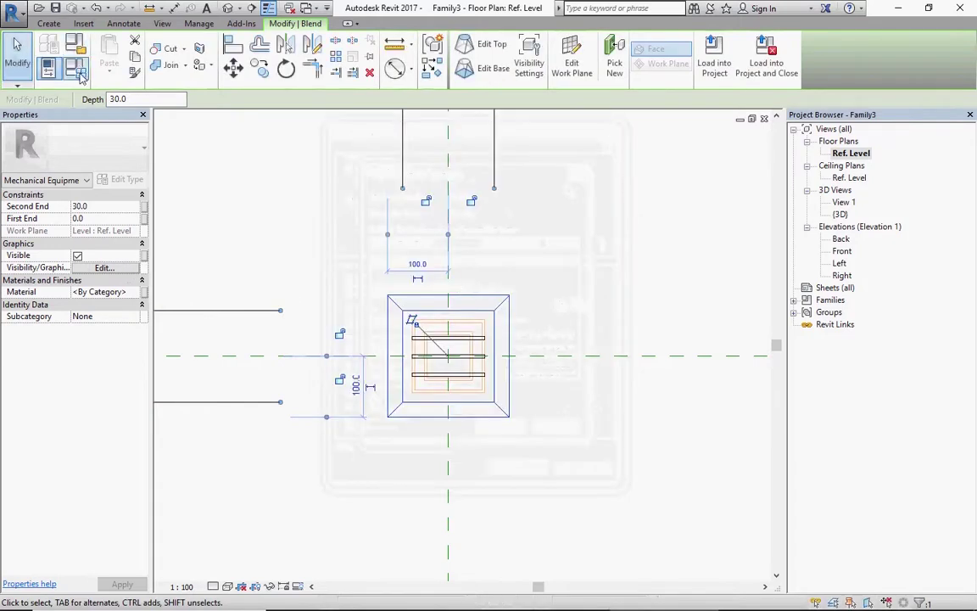
left_click(80, 75)
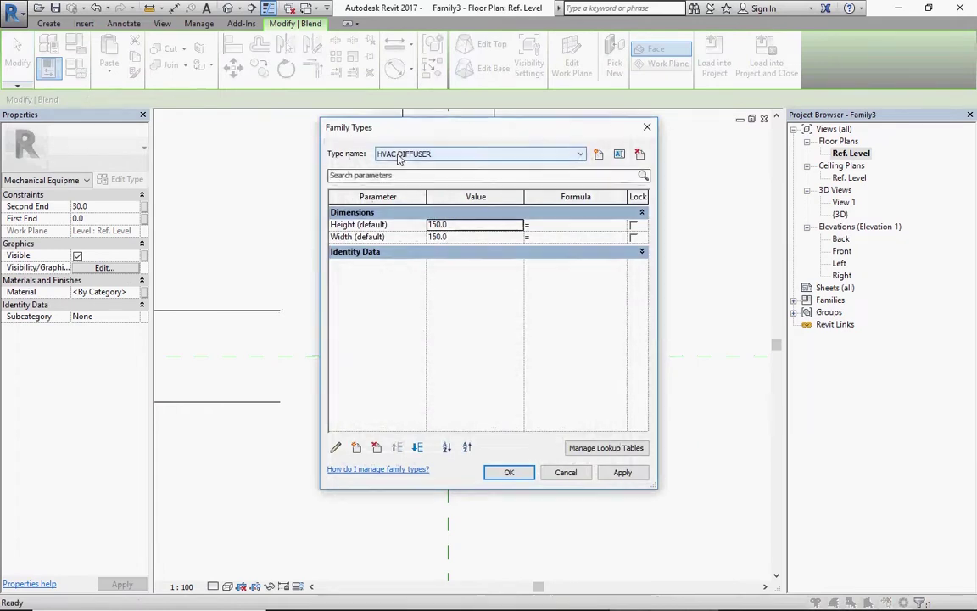
Step: Hide the three horizontal bars in Plan/RCP views, keeping them in front/back and left/right views
left_click(649, 128)
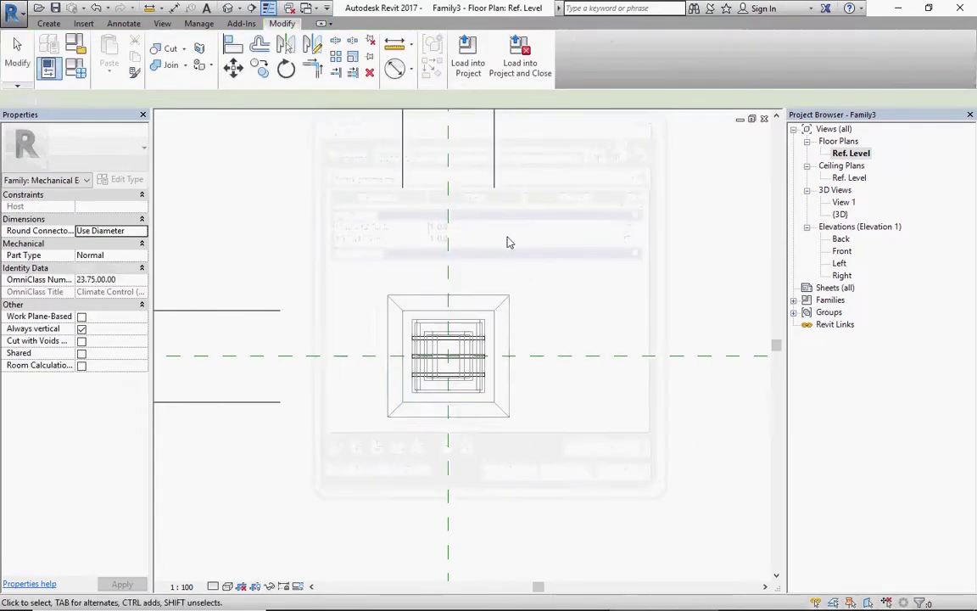
scroll(498, 321, "up", 2)
scroll(479, 339, "up", 2)
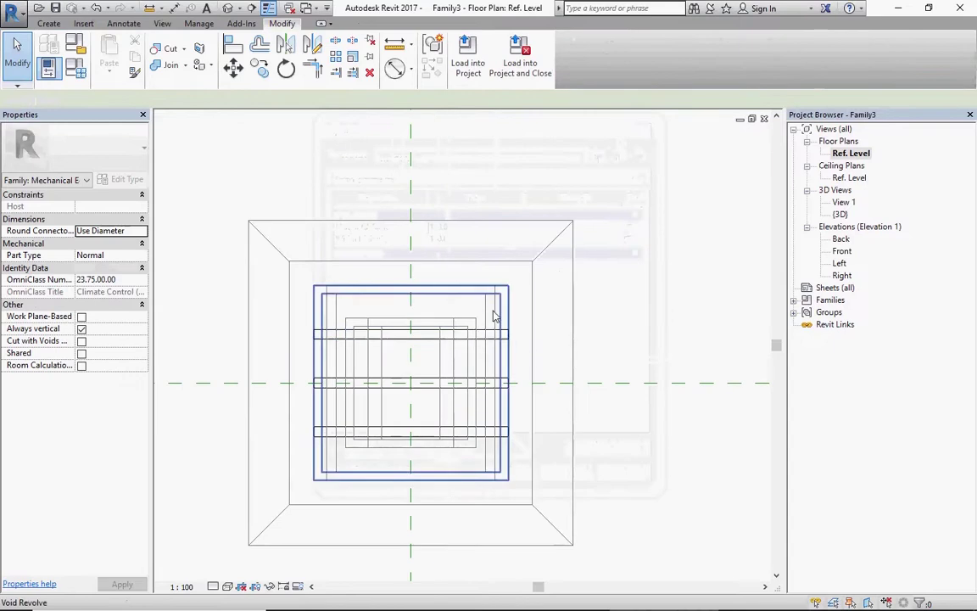
left_click(437, 302)
left_click(447, 343)
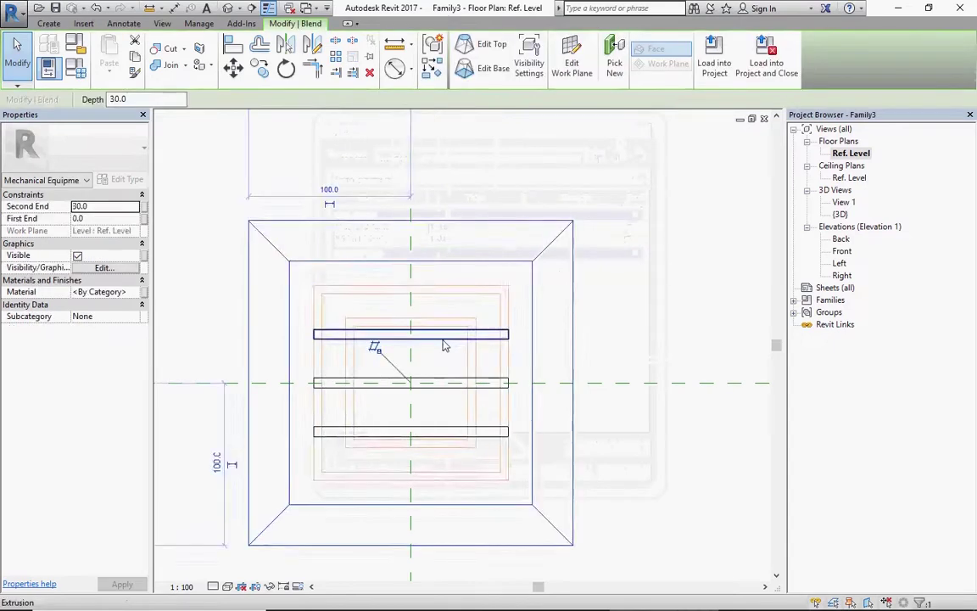
left_click(442, 373)
left_click(434, 381)
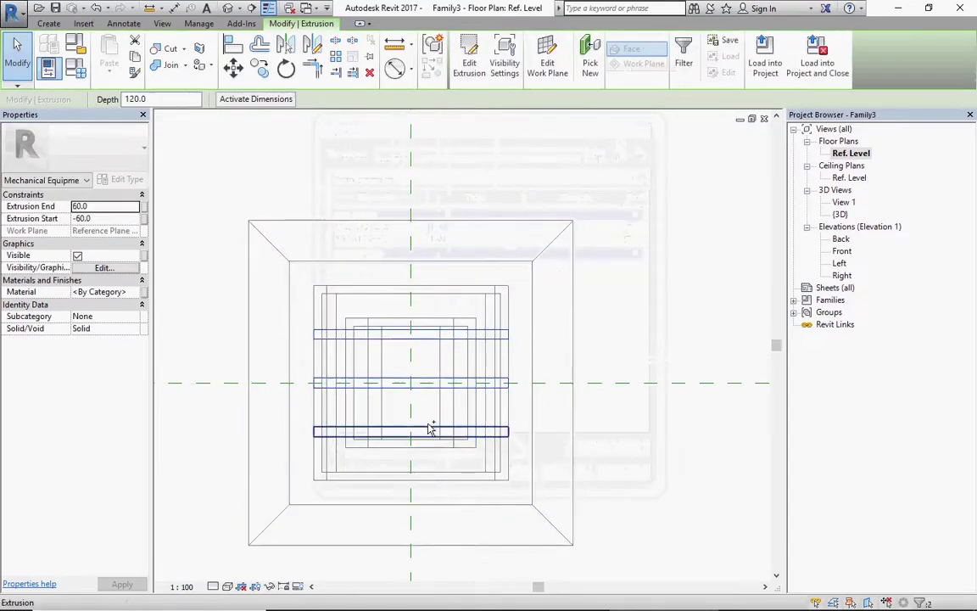
left_click(430, 430, "ctrl")
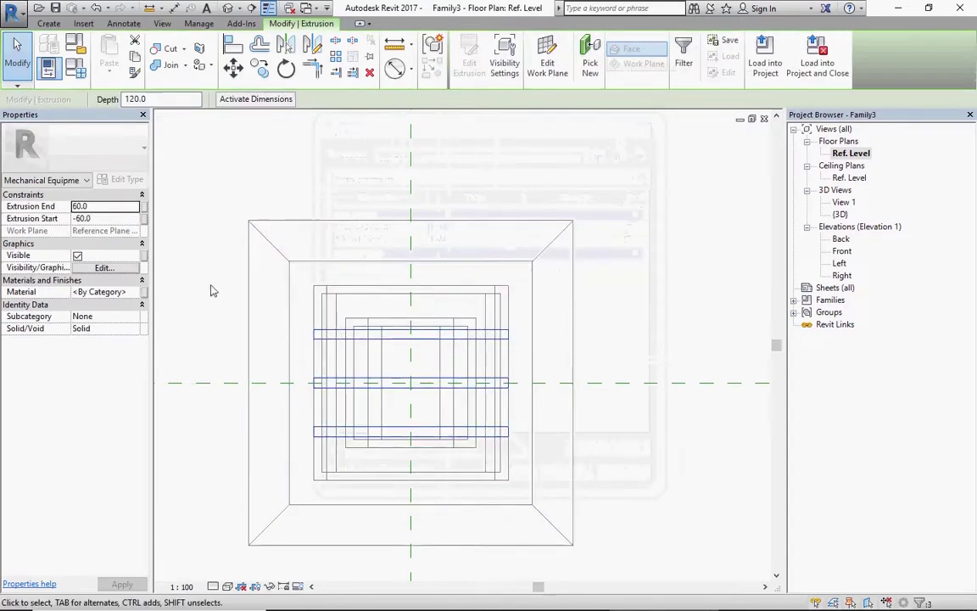
left_click(104, 268)
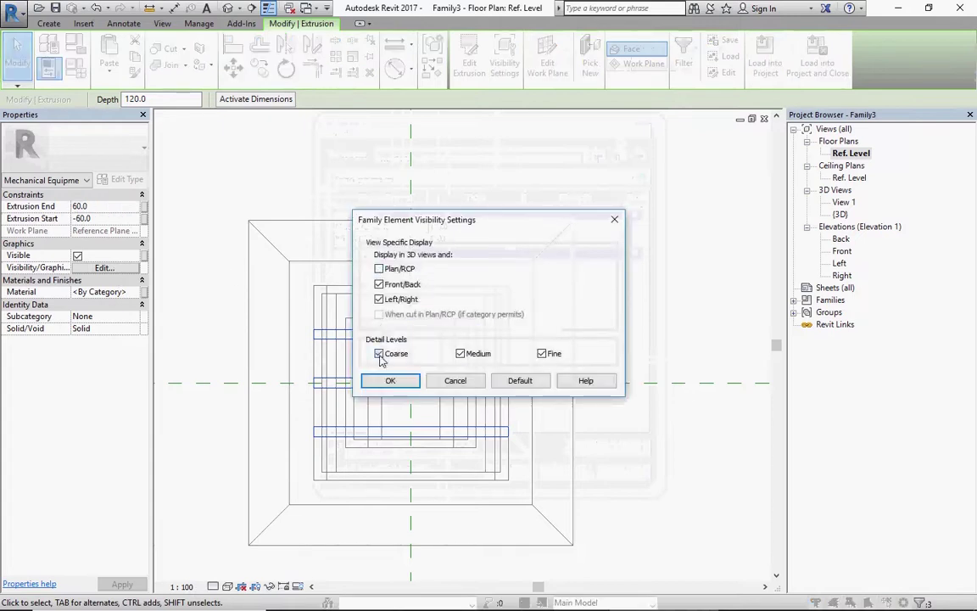
left_click(390, 381)
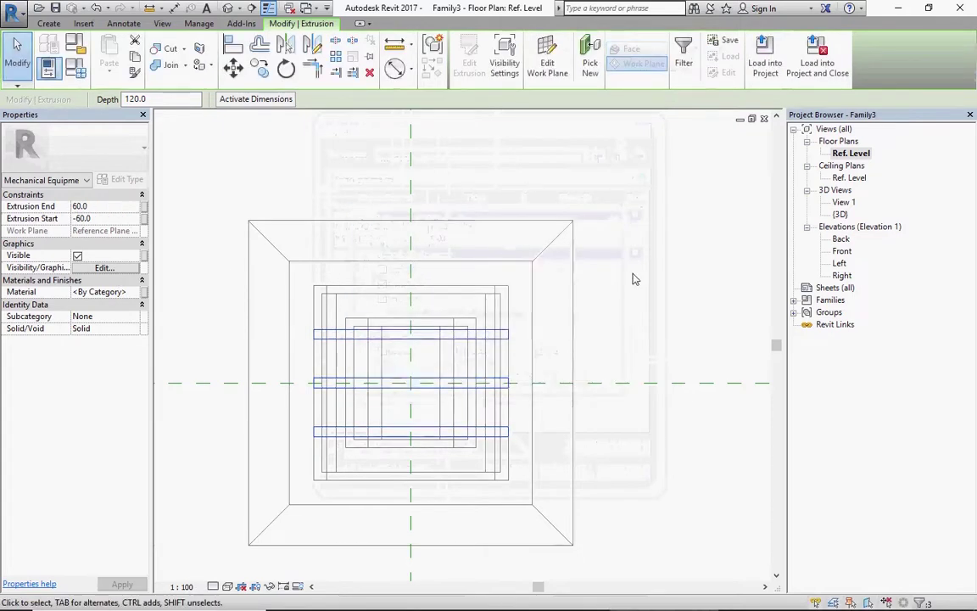
left_click(634, 277)
Step: In Front elevation, start an extrusion sketch from the diffuser's top edge offset by 10
double_click(842, 251)
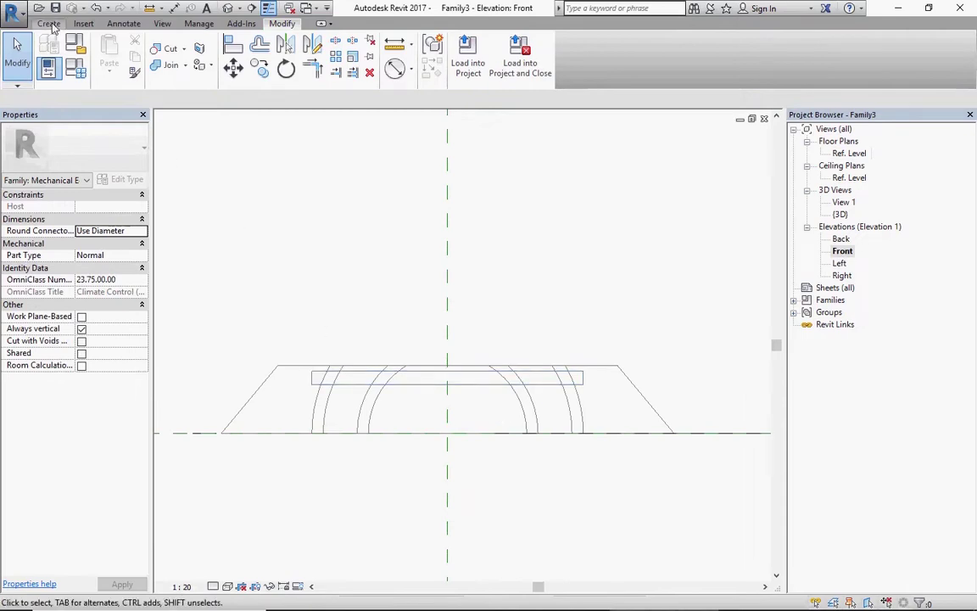
left_click(48, 23)
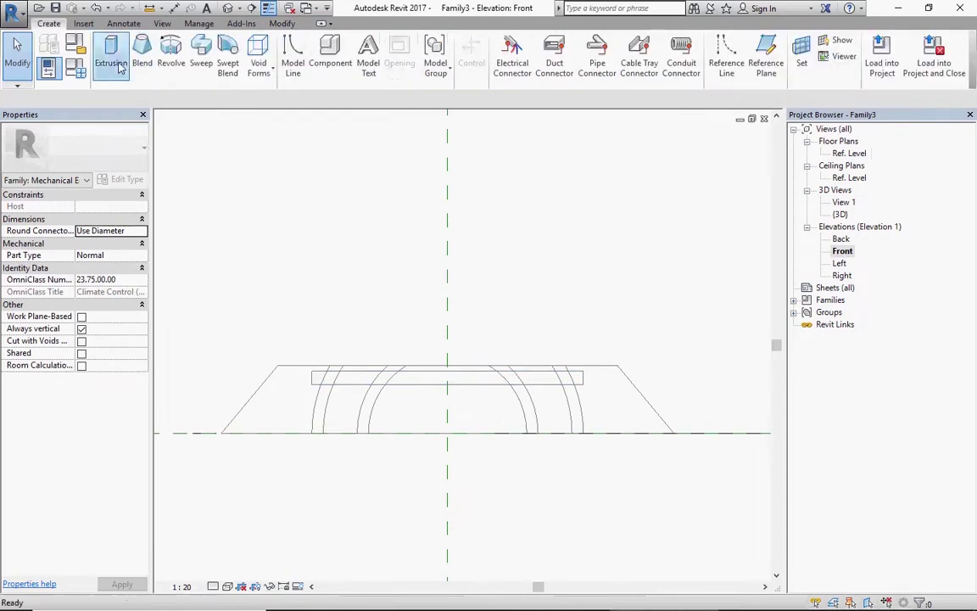
left_click(110, 51)
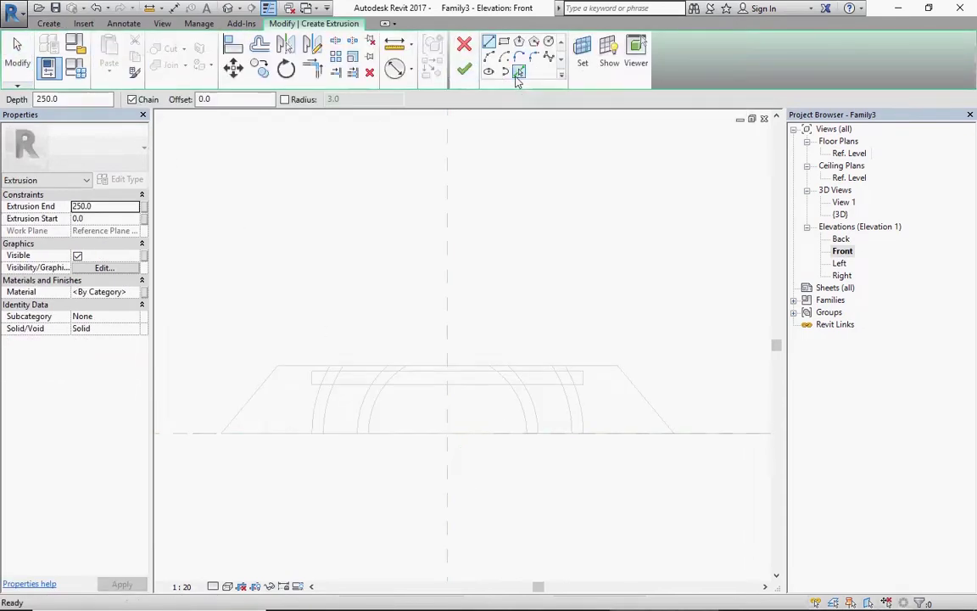
left_click(517, 73)
type("50")
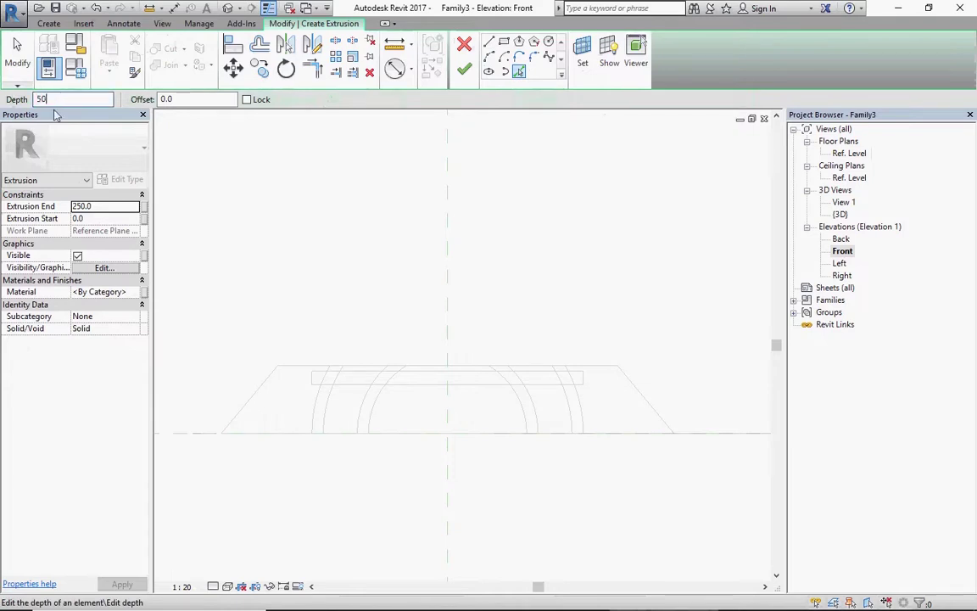
double_click(181, 99)
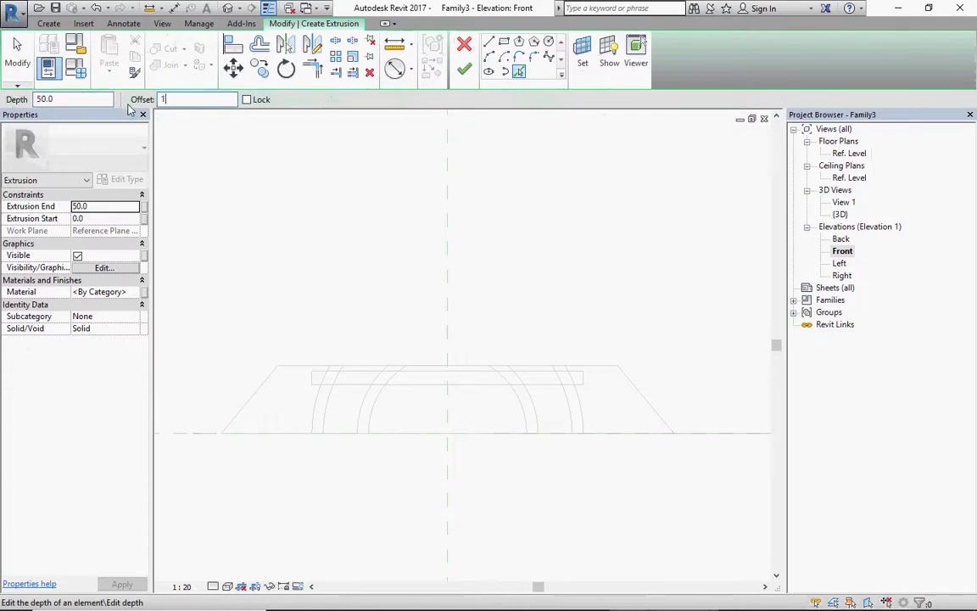
type("10")
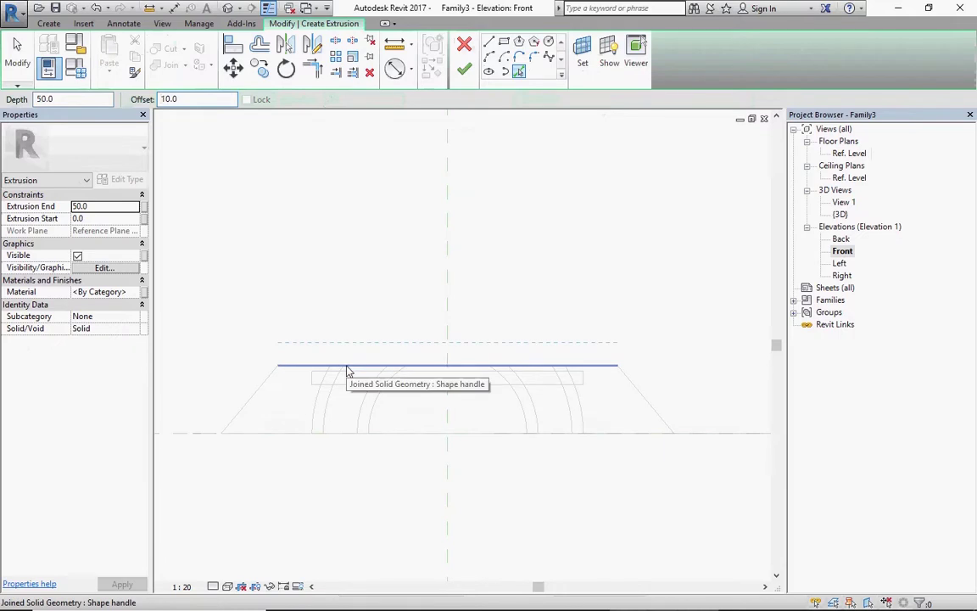
left_click(347, 371)
Step: Close the sketch into a 10-thick rectangle with mirrored 10-long sides and a copied bottom line
left_click(490, 44)
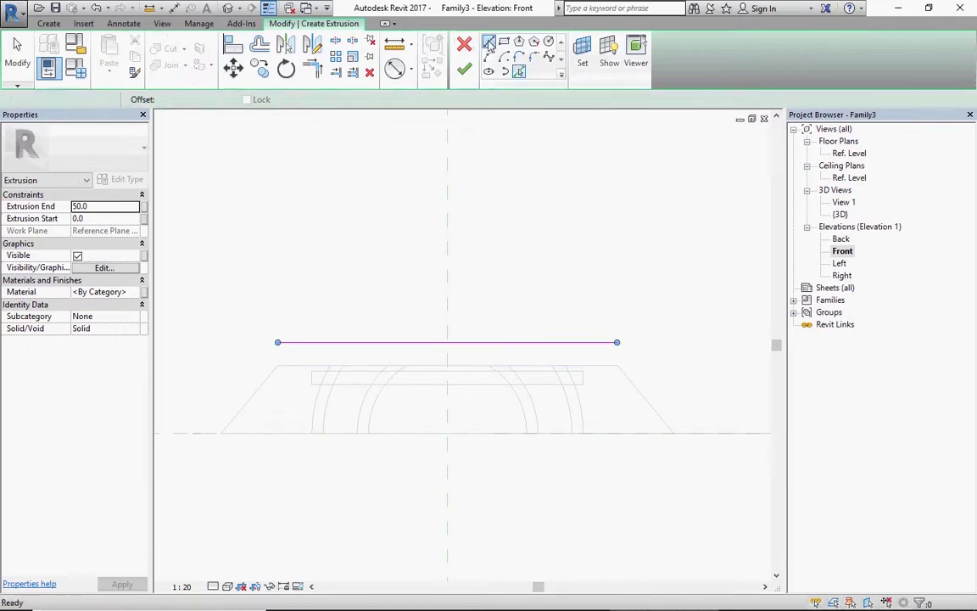
left_click(278, 342)
left_click(277, 365)
key("Escape")
key("Escape")
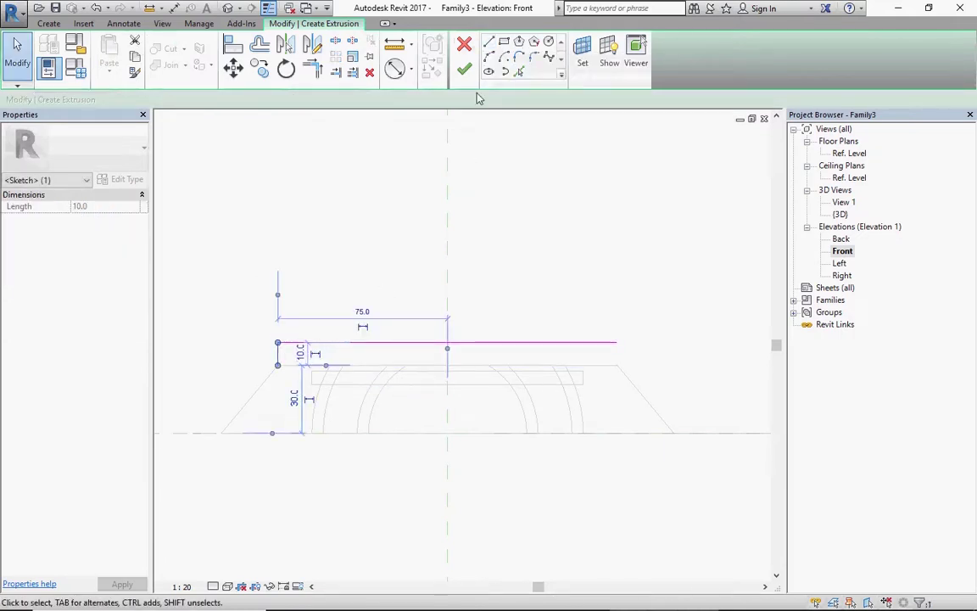
left_click(286, 44)
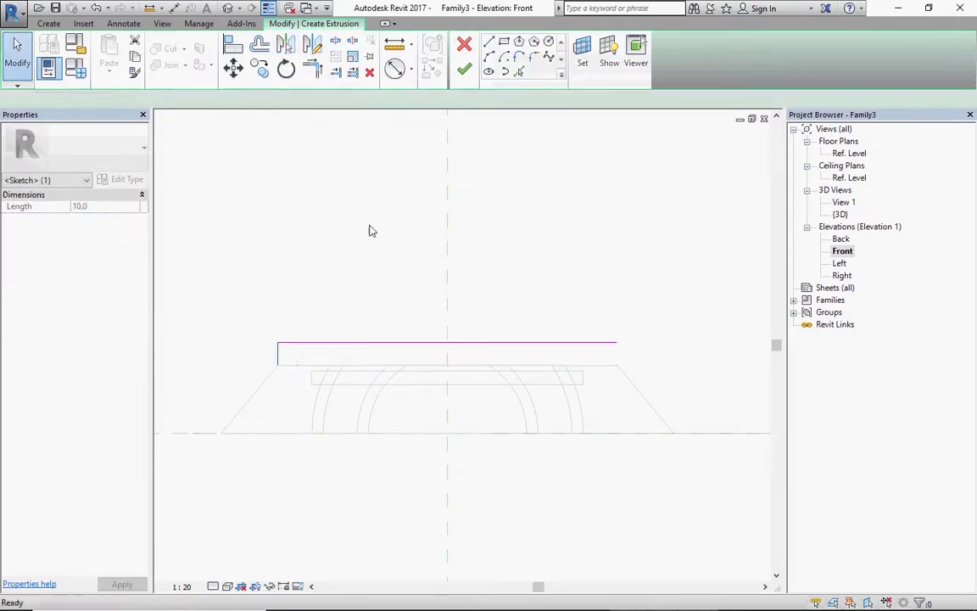
left_click(447, 323)
left_click(455, 342)
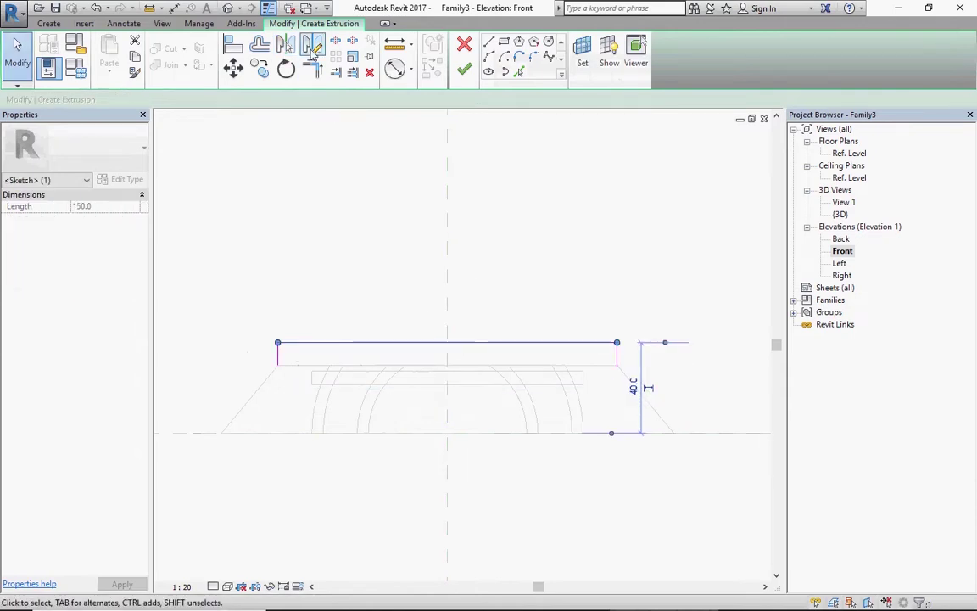
left_click(259, 68)
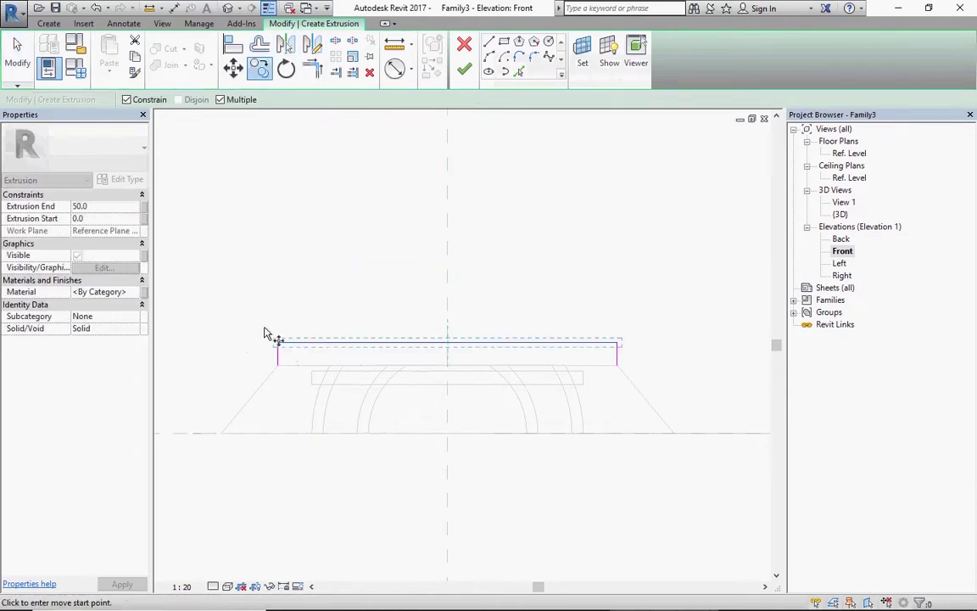
left_click(278, 341)
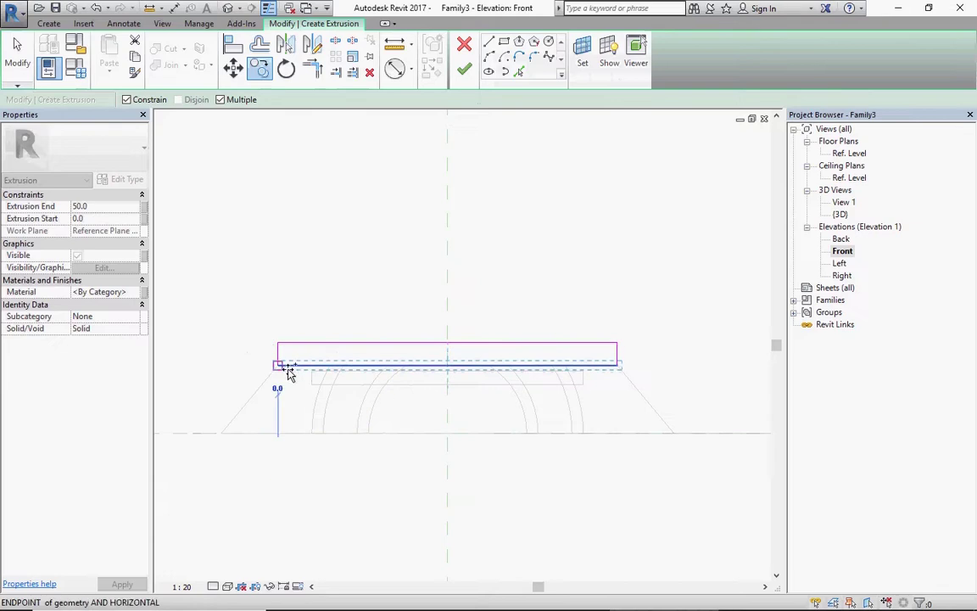
left_click(279, 364)
key("Escape")
key("Escape")
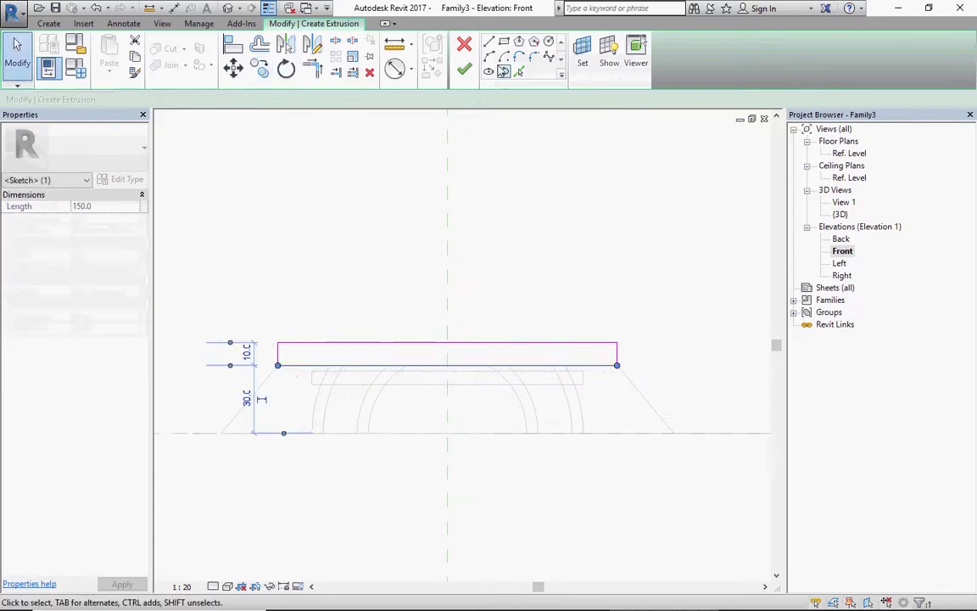
Step: Finish the plate extrusion and check it in the Ref. Level floor plan
left_click(465, 71)
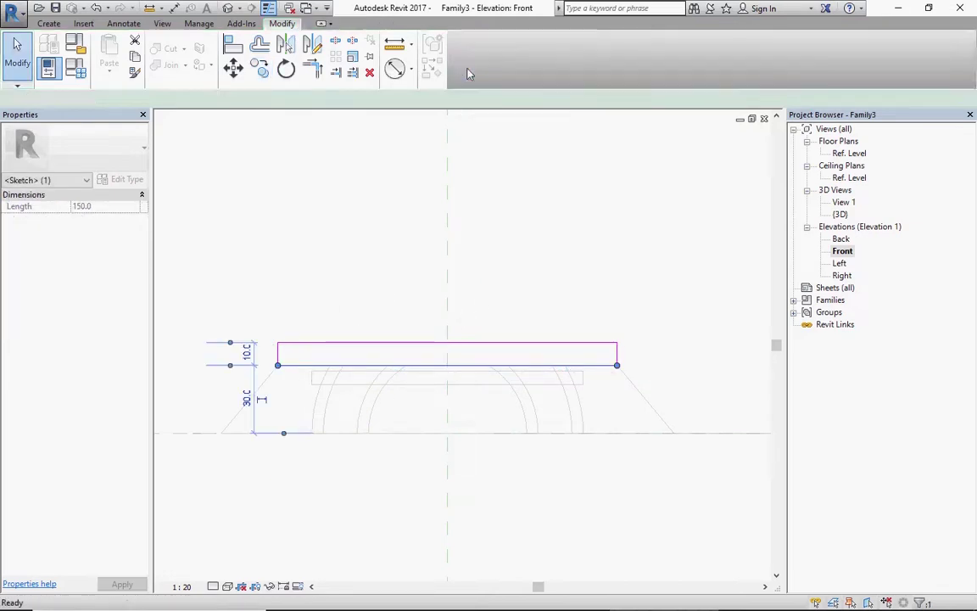
double_click(849, 152)
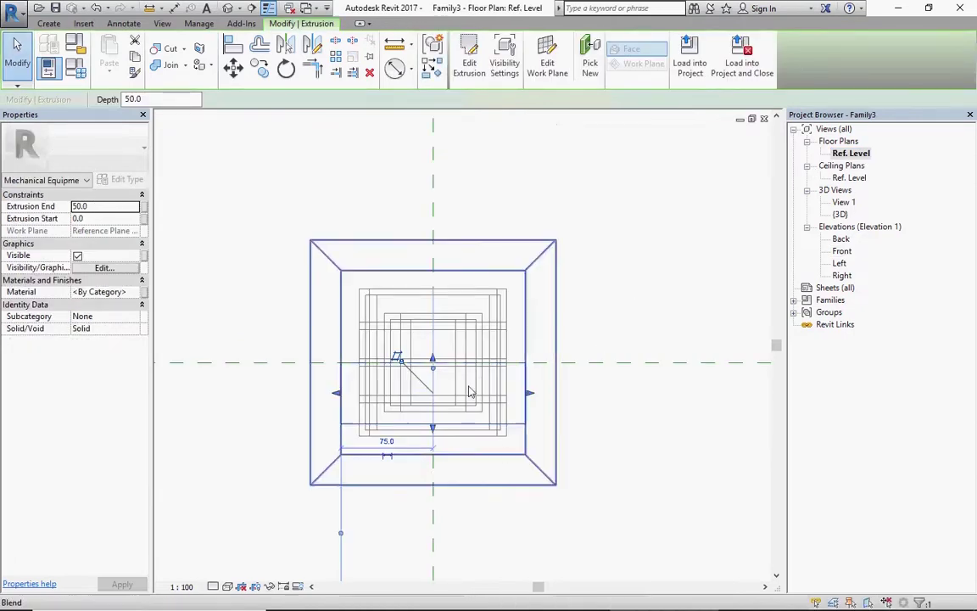
left_click(436, 454)
left_click(440, 384)
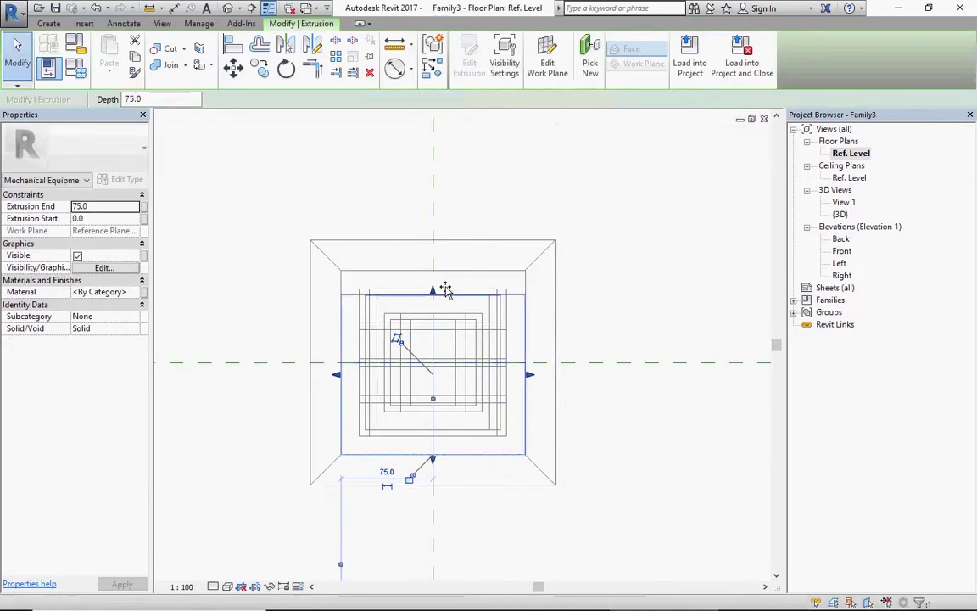
left_click(436, 272)
Step: Draw a rectangular void extrusion over the top plate in Front elevation, then return to Ref. Level
left_click(506, 170)
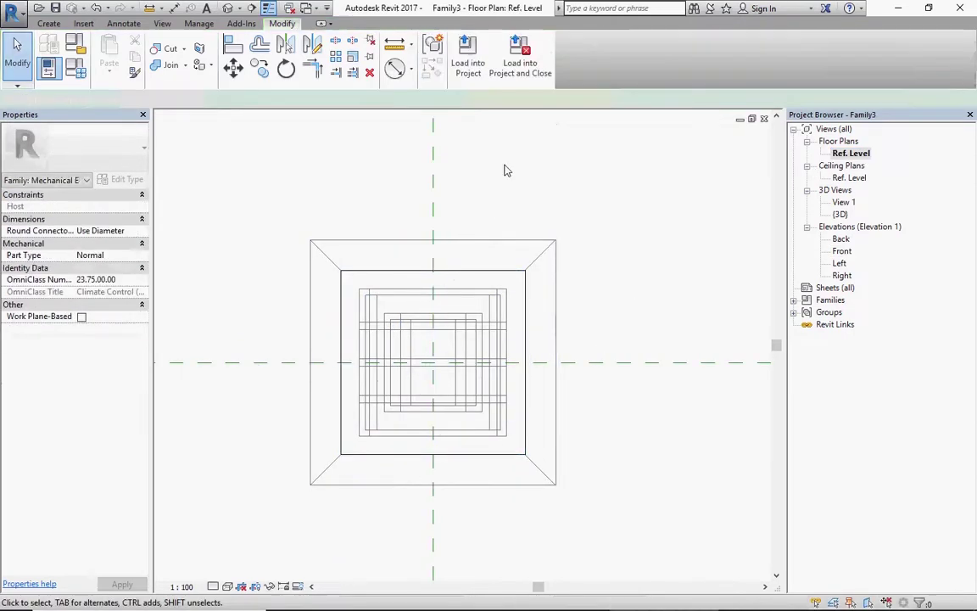
double_click(842, 251)
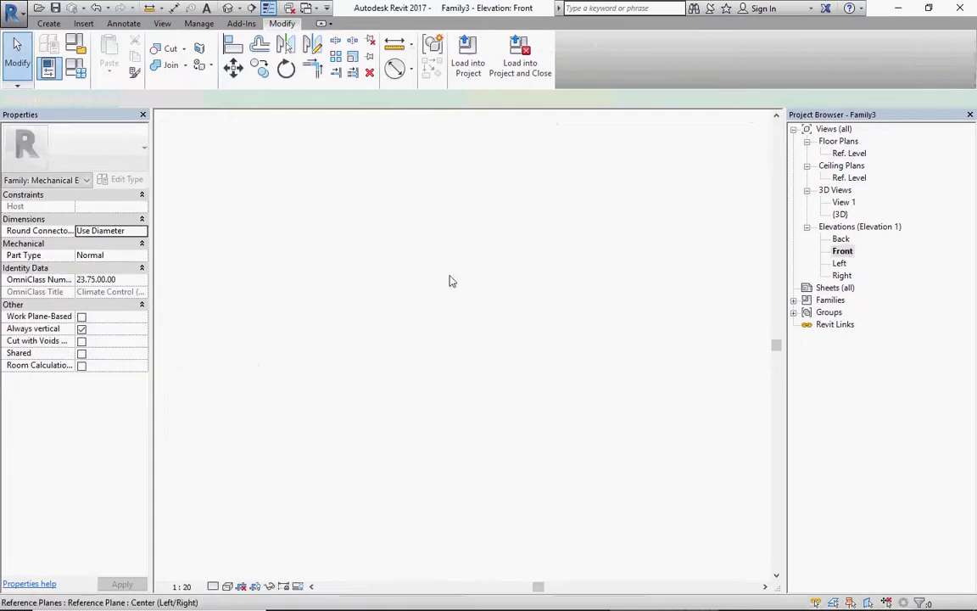
left_click(48, 24)
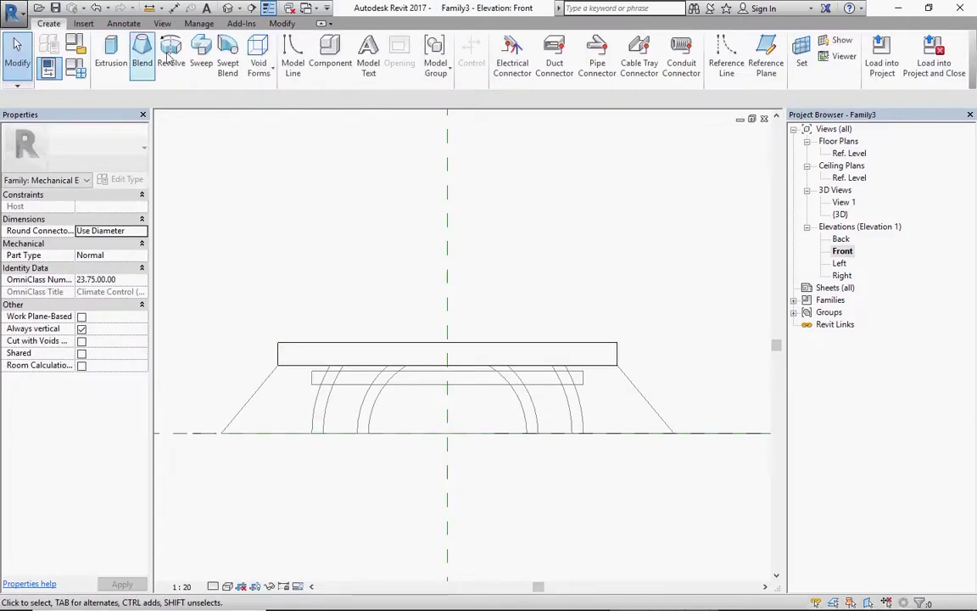
left_click(259, 59)
left_click(279, 99)
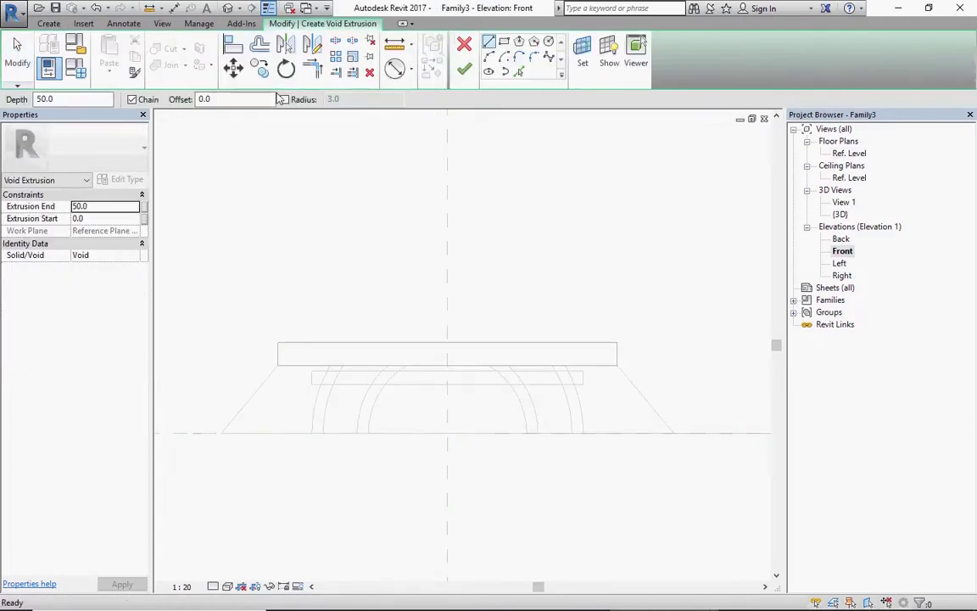
left_click(503, 44)
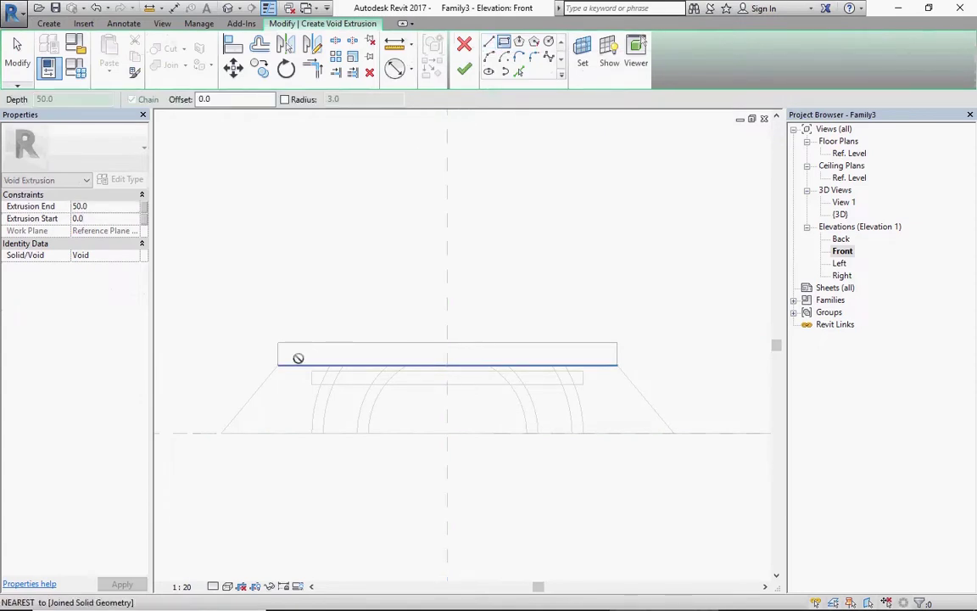
left_click(296, 365)
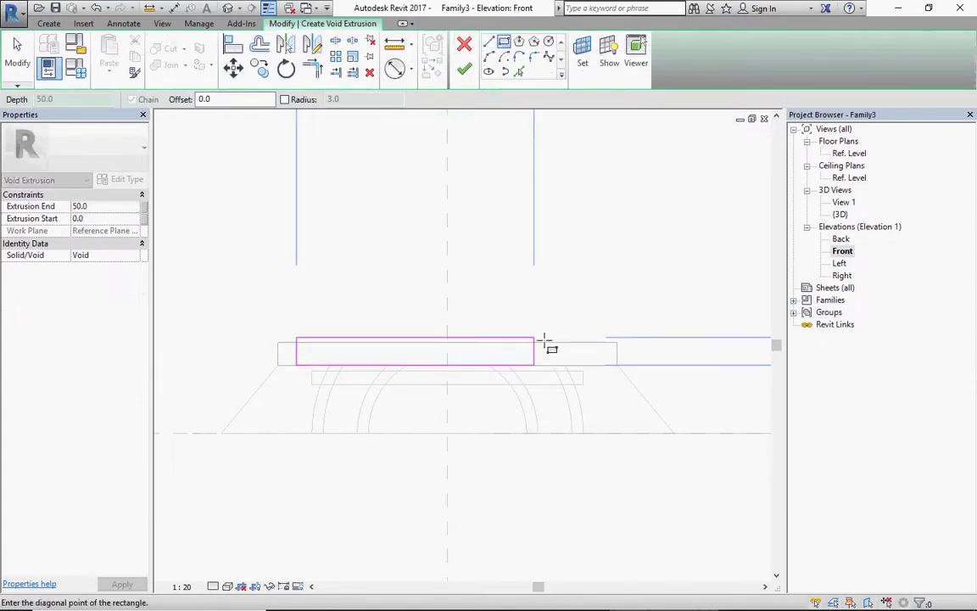
left_click(595, 342)
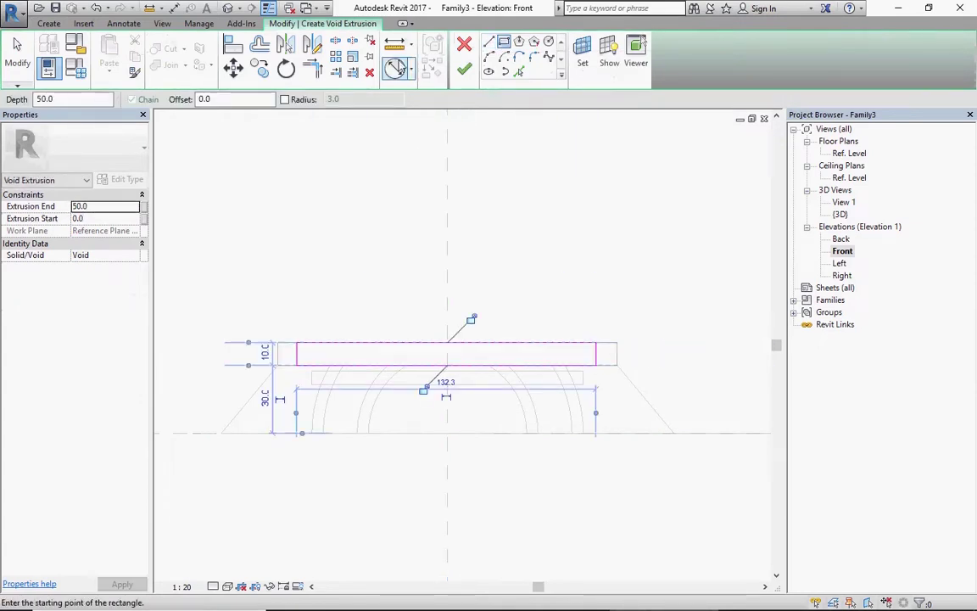
left_click(464, 72)
double_click(848, 154)
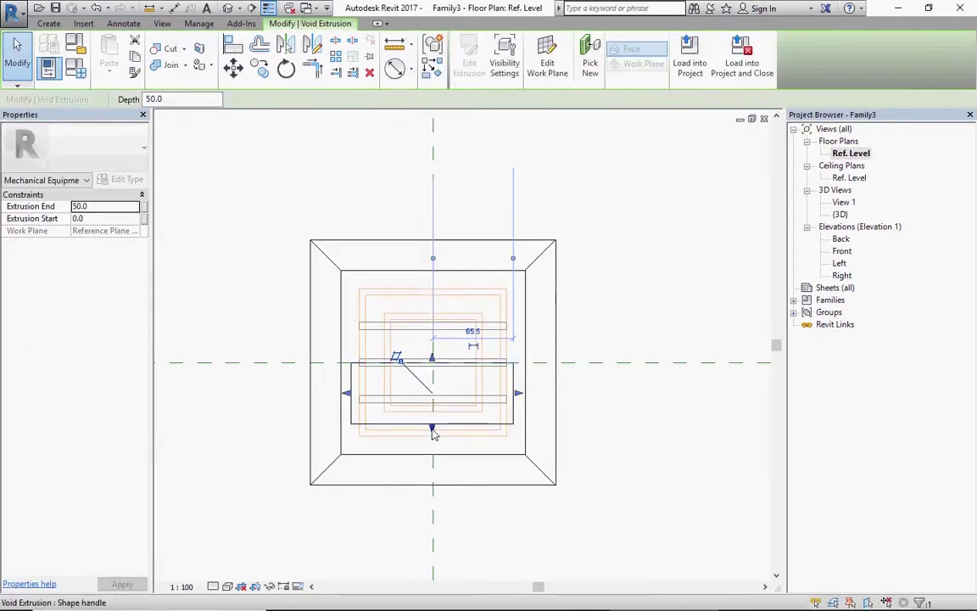
Step: Stretch the void's upper and lower edges out to the diffuser's outer edges in plan
mouse_move(433, 429)
left_mouse_down()
mouse_move(434, 458)
mouse_move(434, 445)
left_mouse_up()
left_click_drag(431, 359, 439, 275)
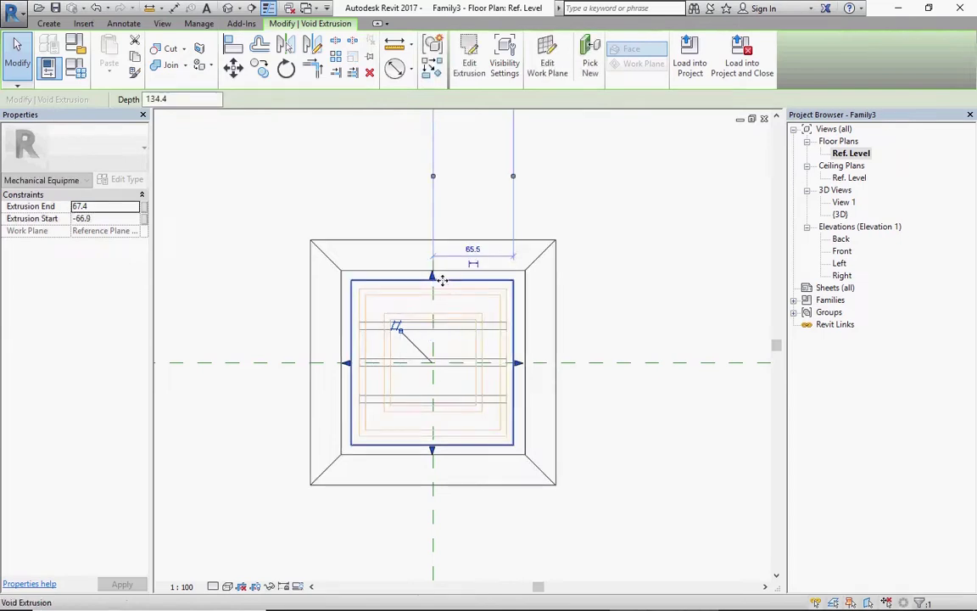
left_click(595, 233)
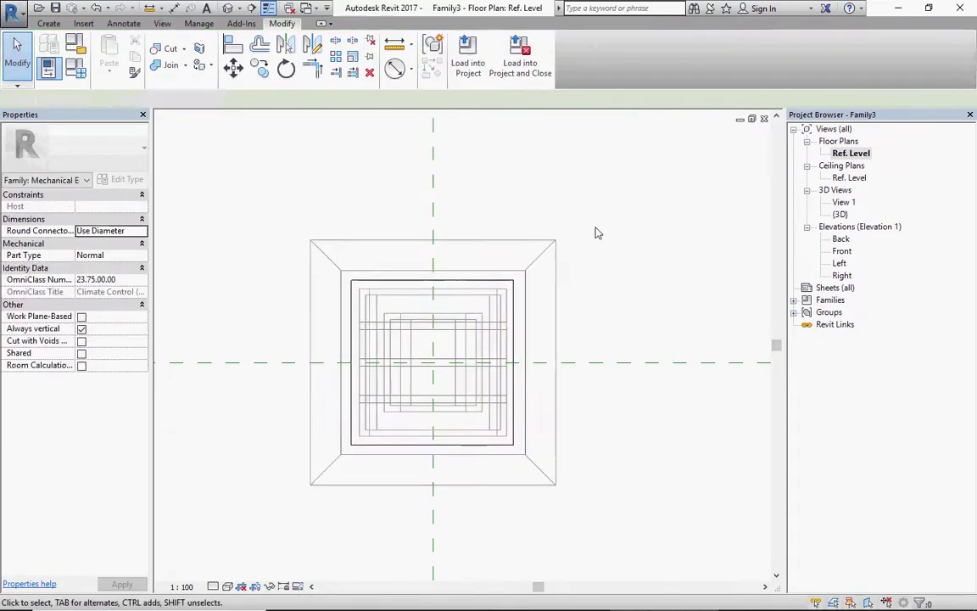
Step: Make the top plate skip Plan/RCP and Coarse display, then open the 3D view
left_click(370, 276)
left_click(104, 267)
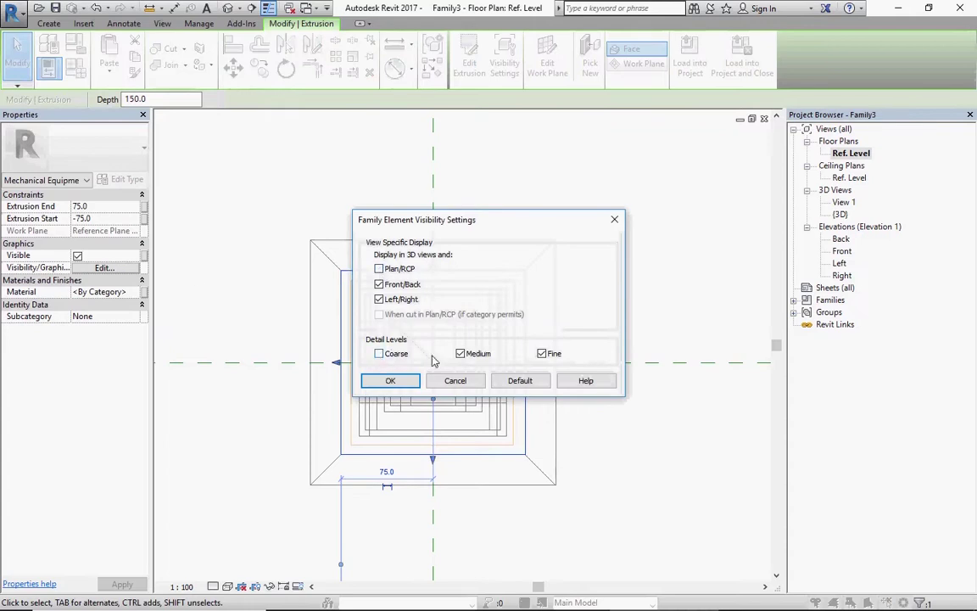
left_click(390, 381)
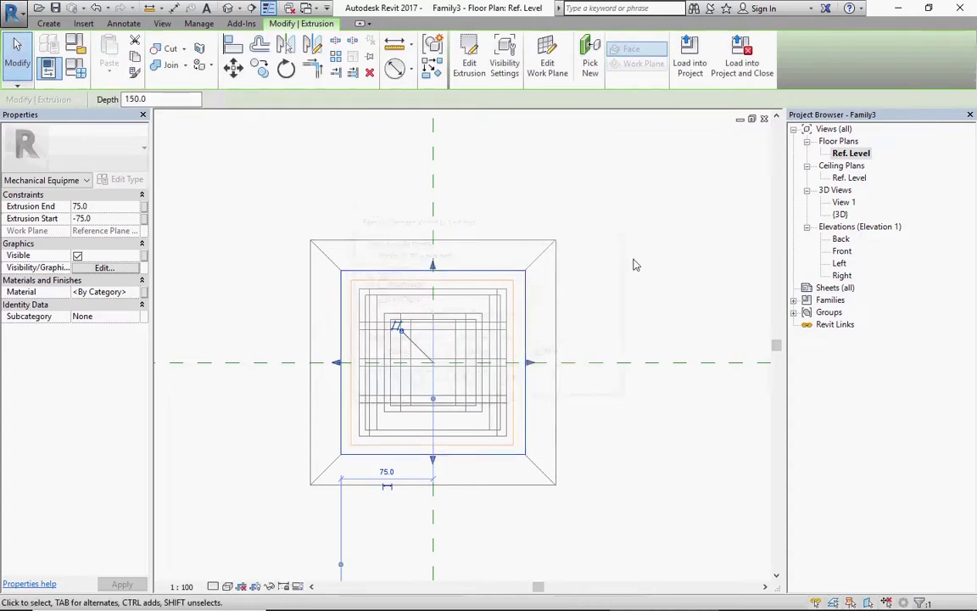
key("Escape")
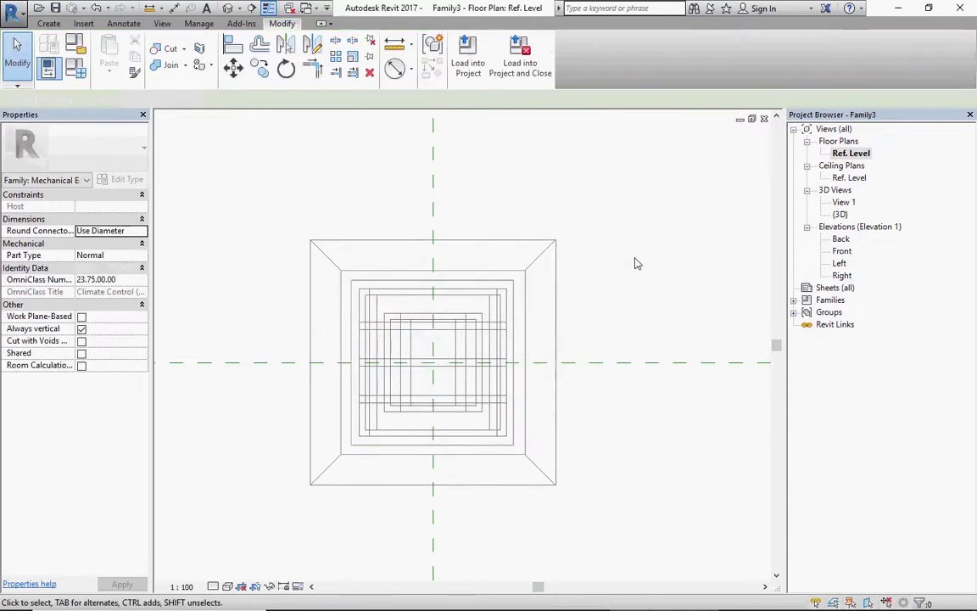
left_click(228, 8)
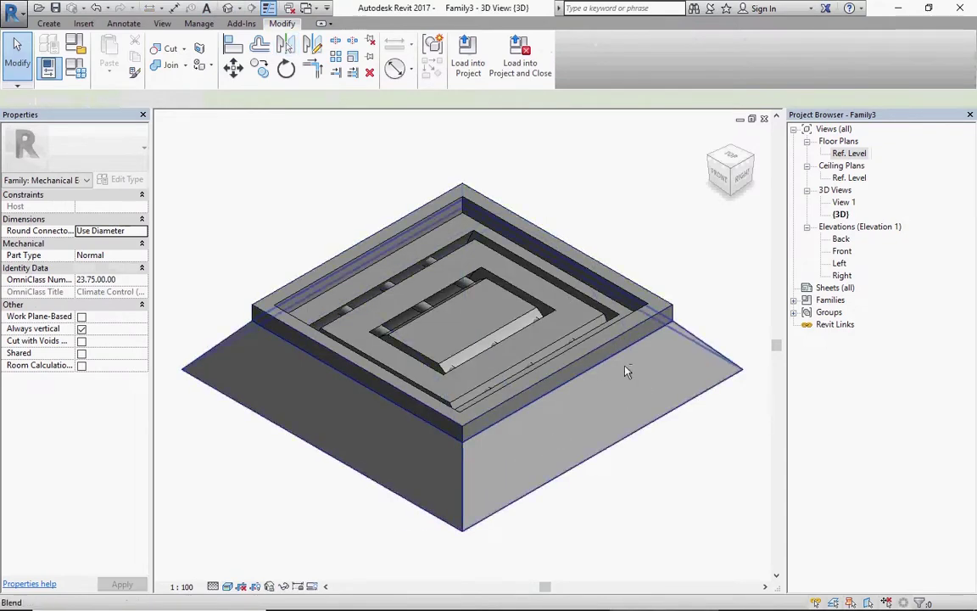
mouse_move(625, 370)
middle_mouse_down("shift")
mouse_move(645, 122)
mouse_move(708, 144)
middle_mouse_up("shift")
left_click(708, 142)
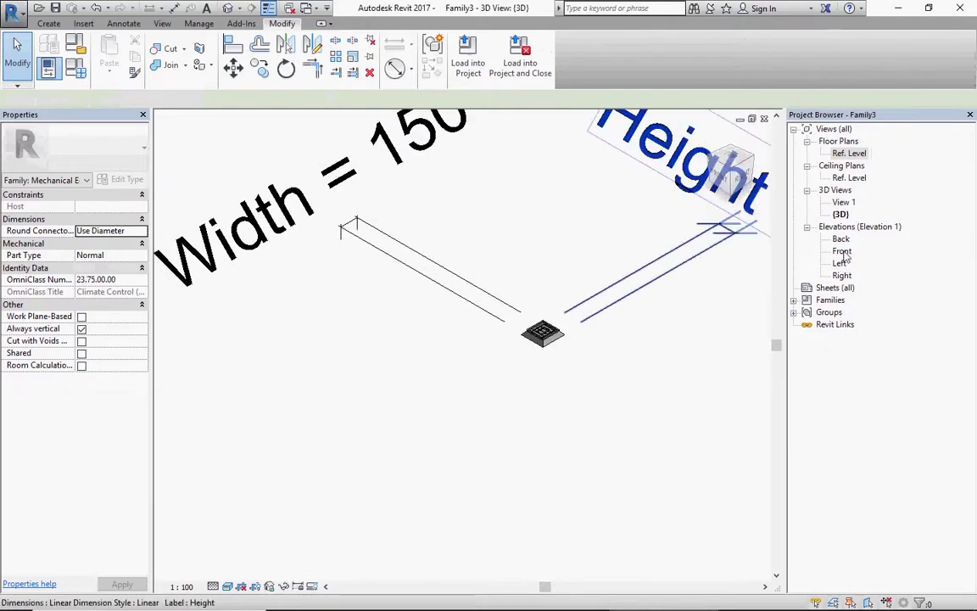
scroll(561, 327, "up", 2)
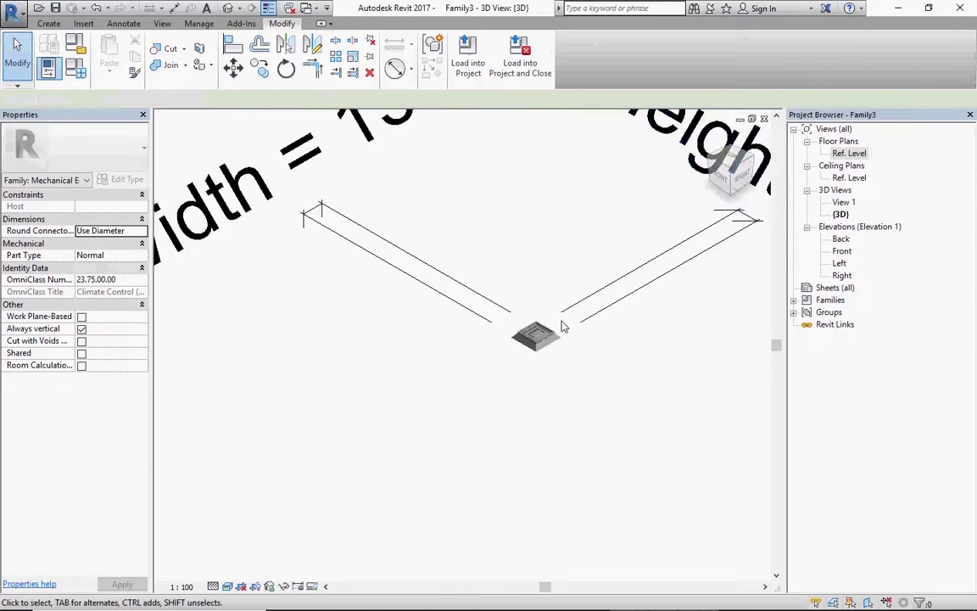
scroll(552, 327, "up", 2)
scroll(535, 329, "up", 2)
scroll(500, 331, "up", 2)
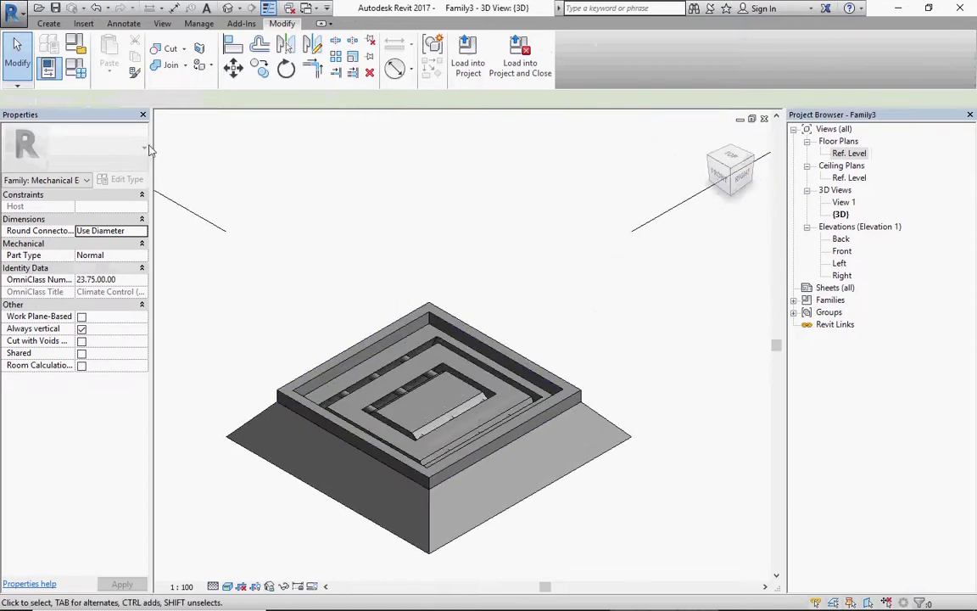
left_click(47, 23)
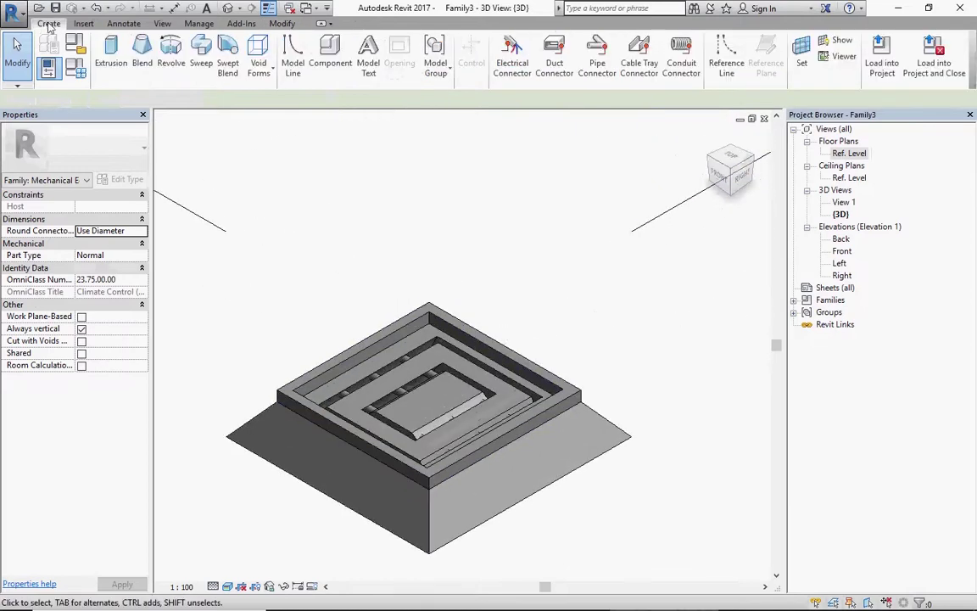
Step: Place a duct connector on the diffuser's top face
left_click(560, 55)
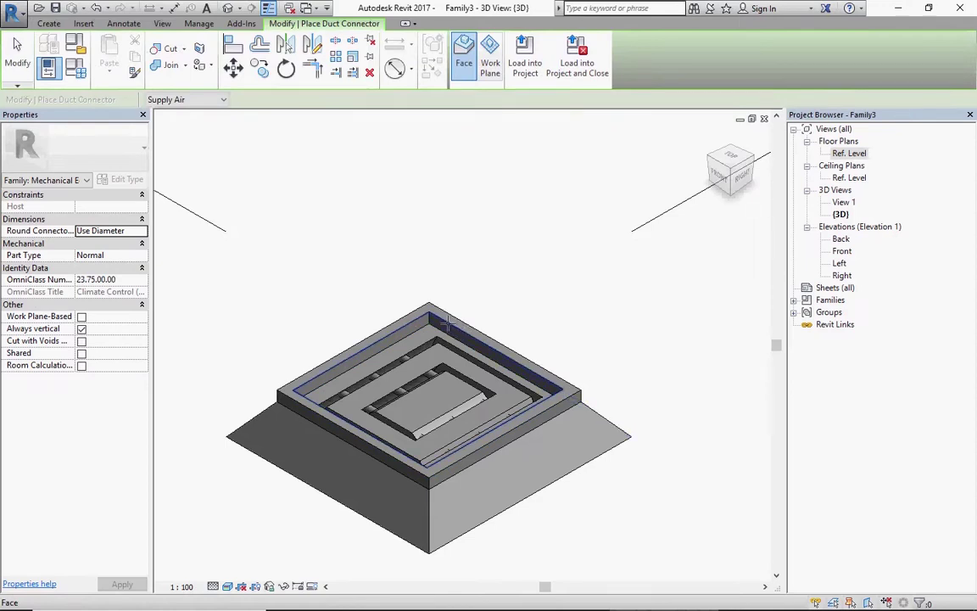
scroll(447, 324, "down", 3)
scroll(509, 327, "down", 1)
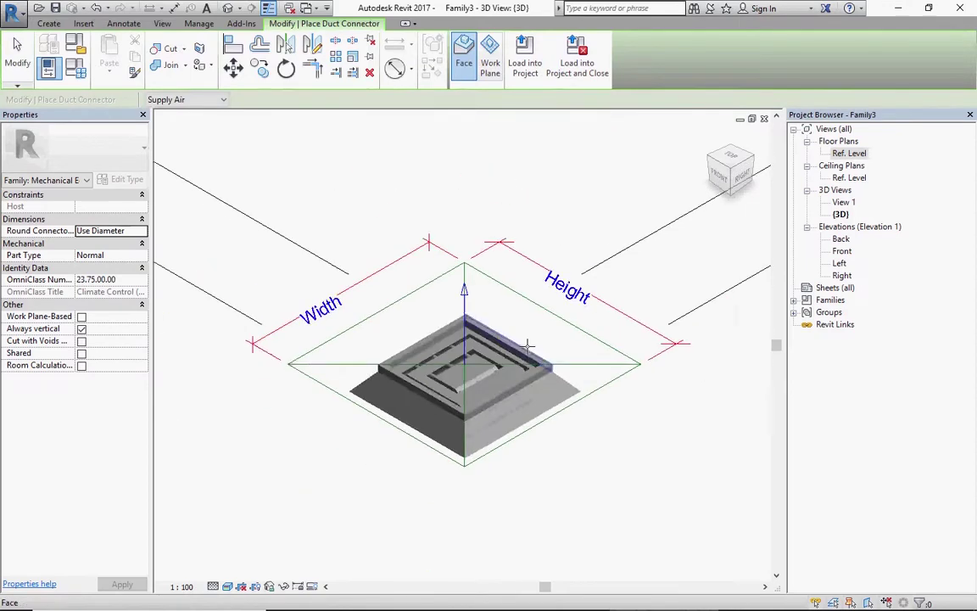
scroll(554, 327, "down", 2)
left_click(554, 327)
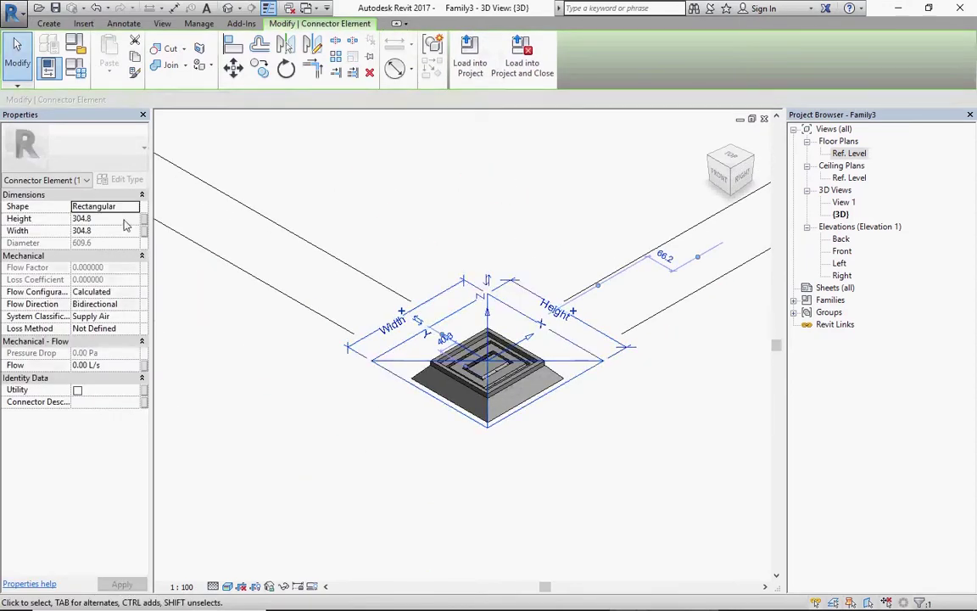
Step: Link the connector's Height and Width to the family's Height and Width parameters
left_click(144, 218)
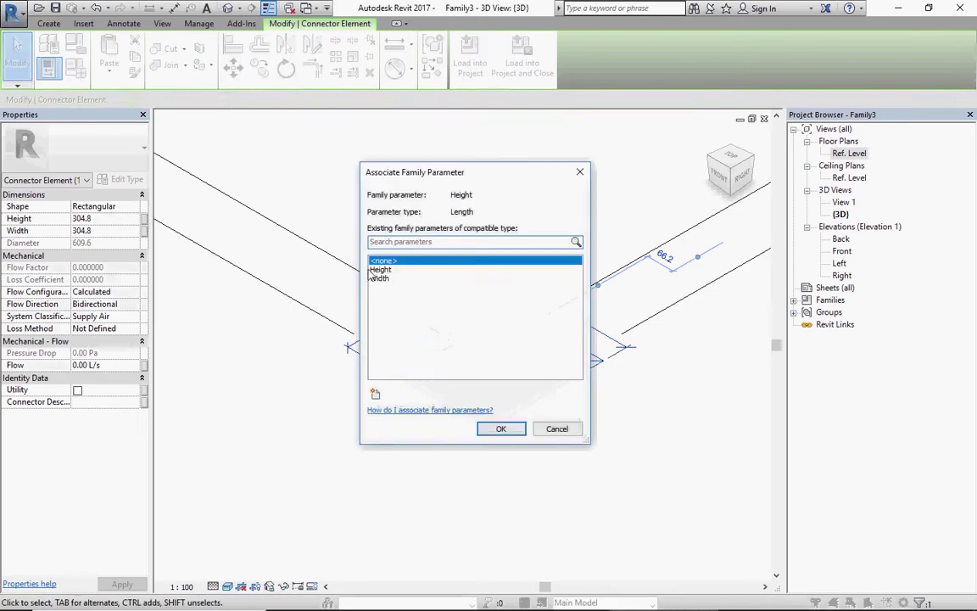
left_click(380, 269)
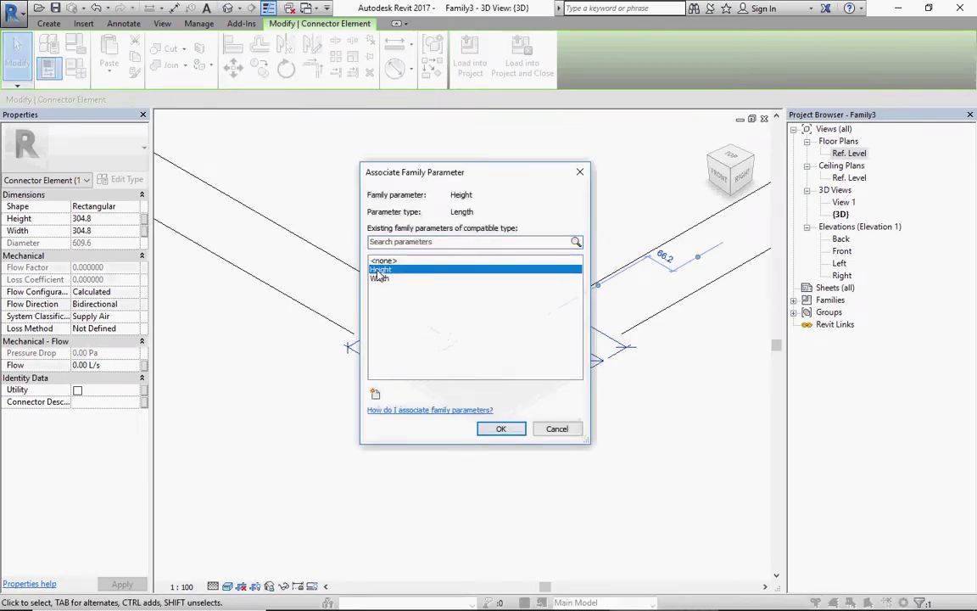
left_click(500, 428)
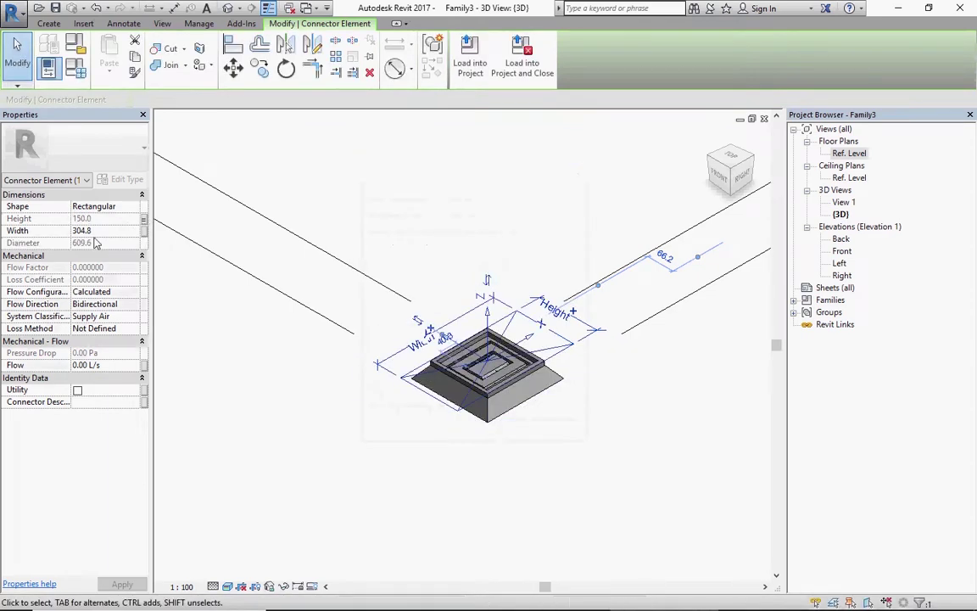
left_click(144, 230)
left_click(378, 279)
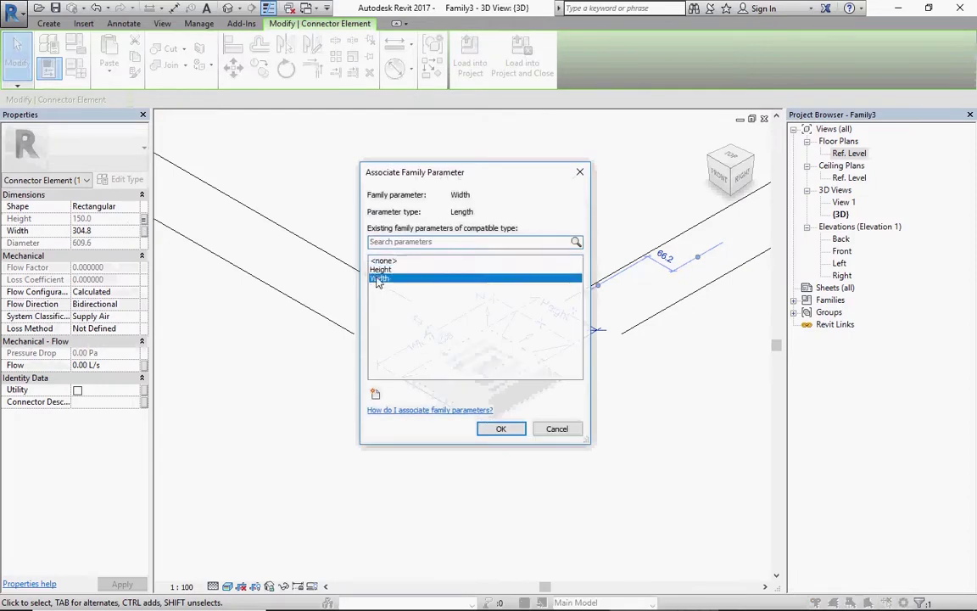
left_click(497, 430)
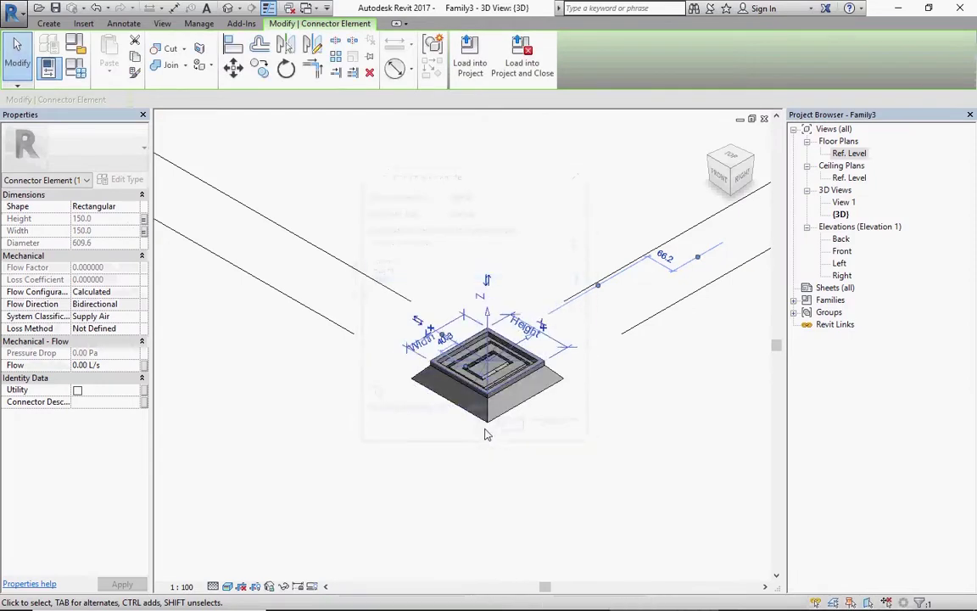
left_click(305, 349)
Step: From the blend's material setting, duplicate the Default material as a new HVAV DIFFUSER material
scroll(458, 347, "up", 2)
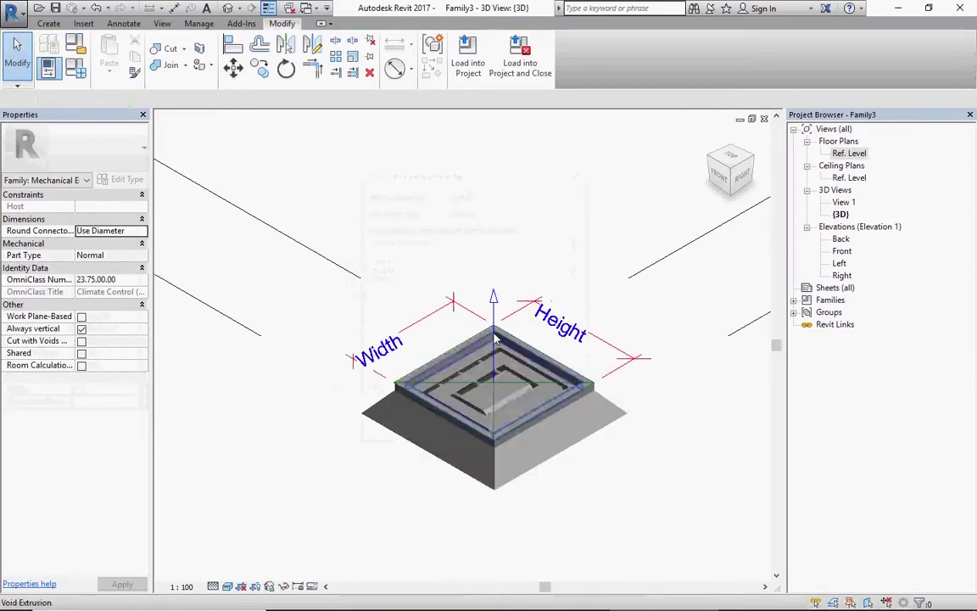
scroll(496, 338, "up", 1)
scroll(538, 343, "down", 2)
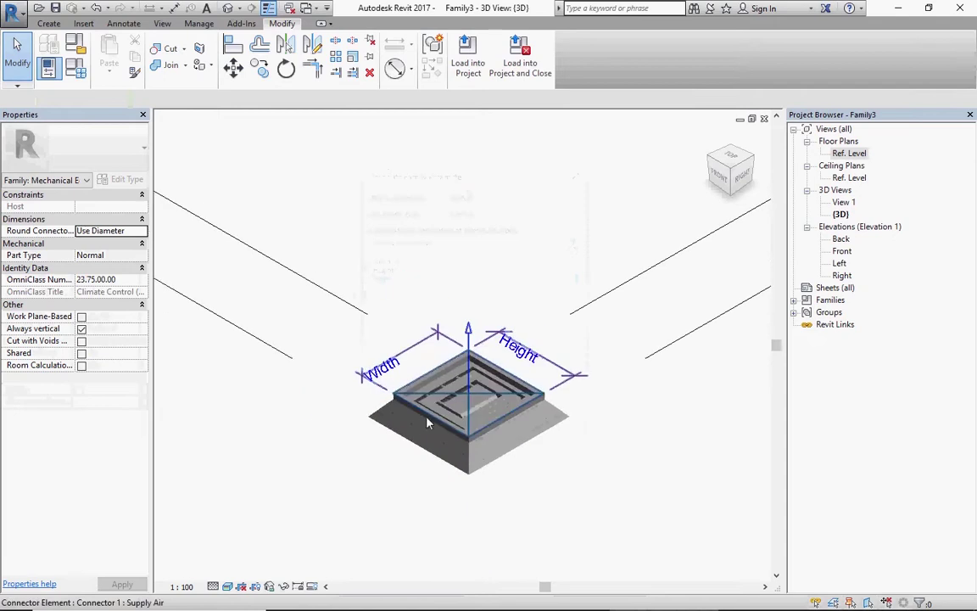
scroll(429, 422, "down", 1)
scroll(386, 461, "up", 3)
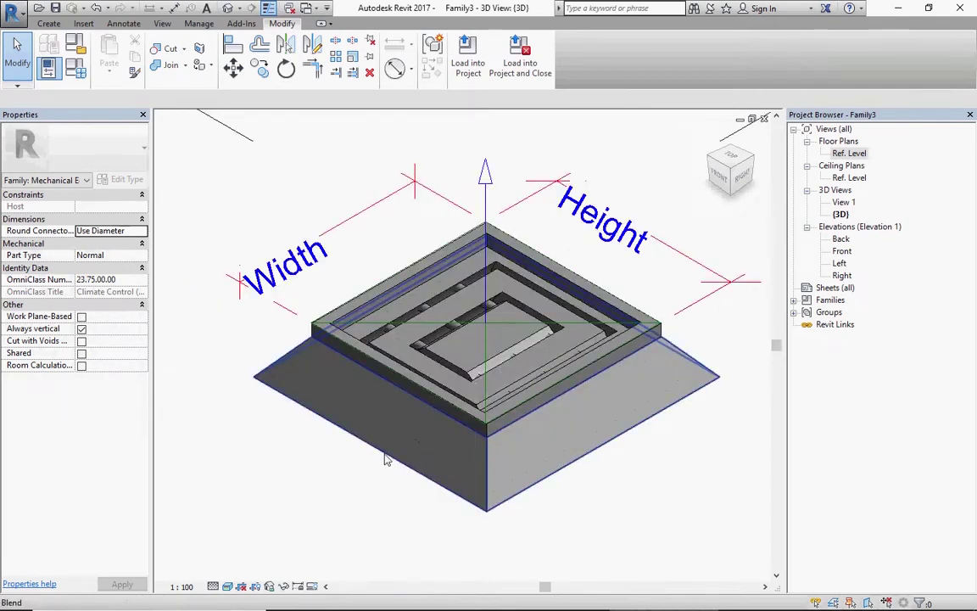
left_click(386, 459)
key("Escape")
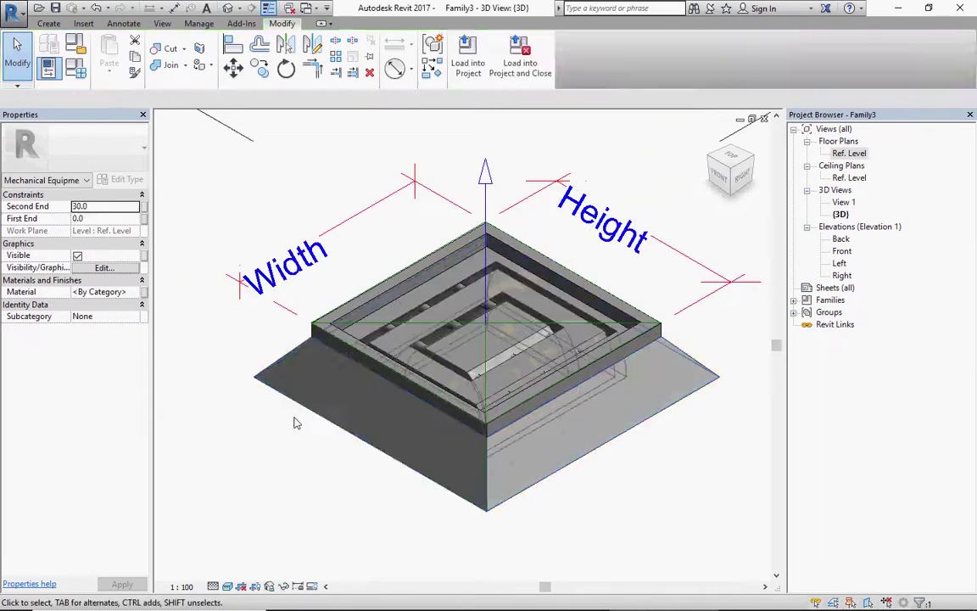
left_click(284, 399)
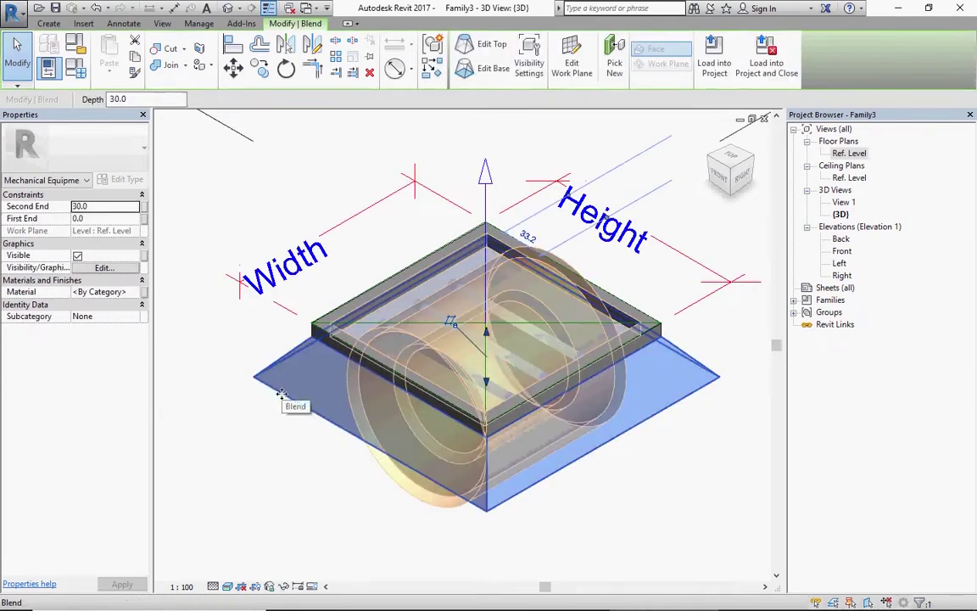
left_click(102, 294)
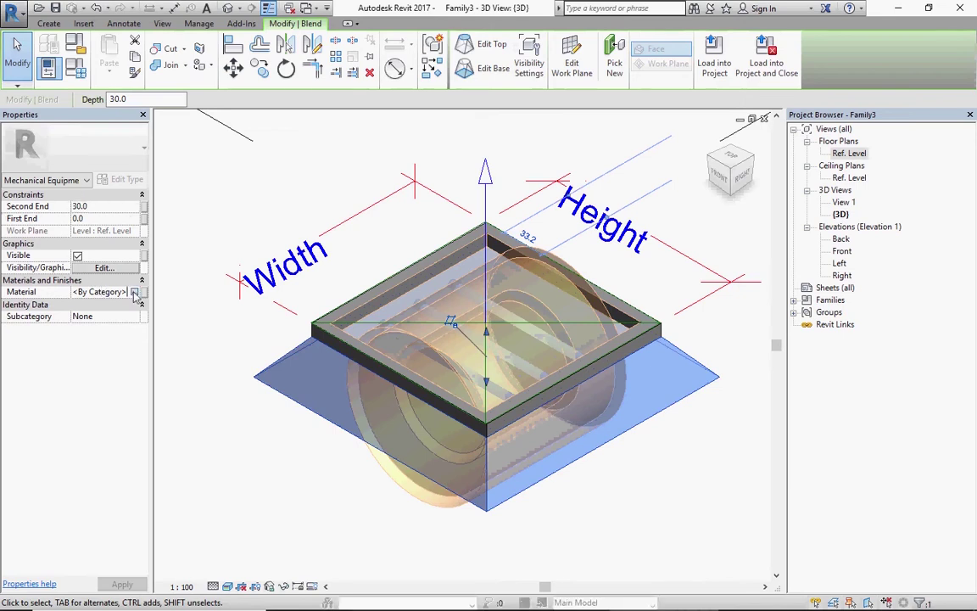
left_click(134, 292)
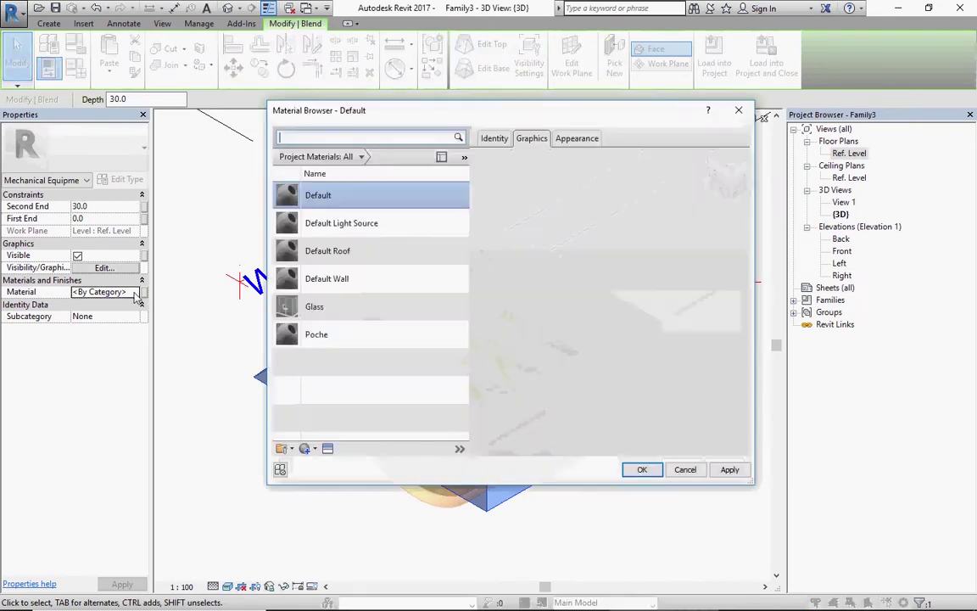
right_click(322, 201)
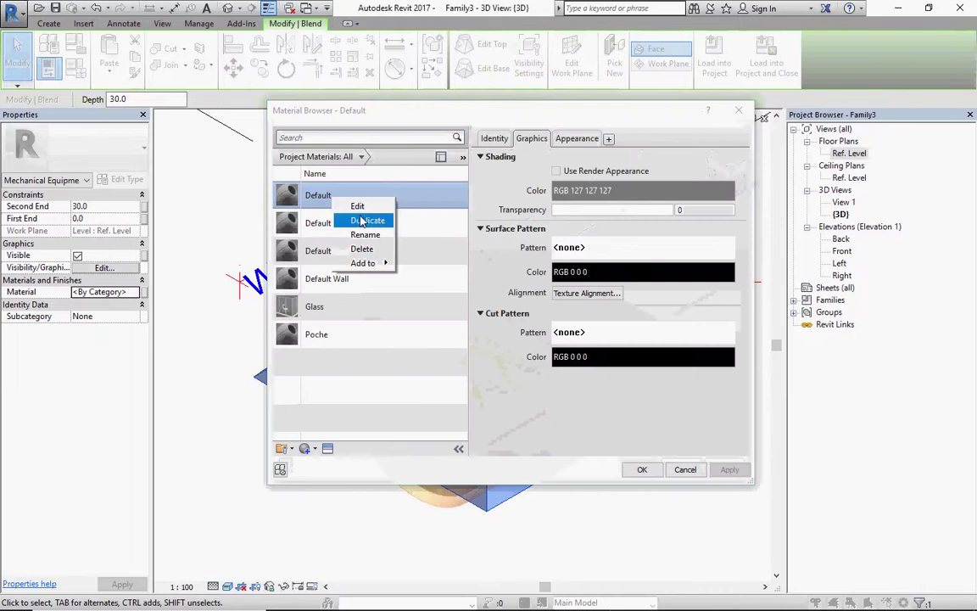
left_click(362, 222)
type("HVAV DIFFUSER")
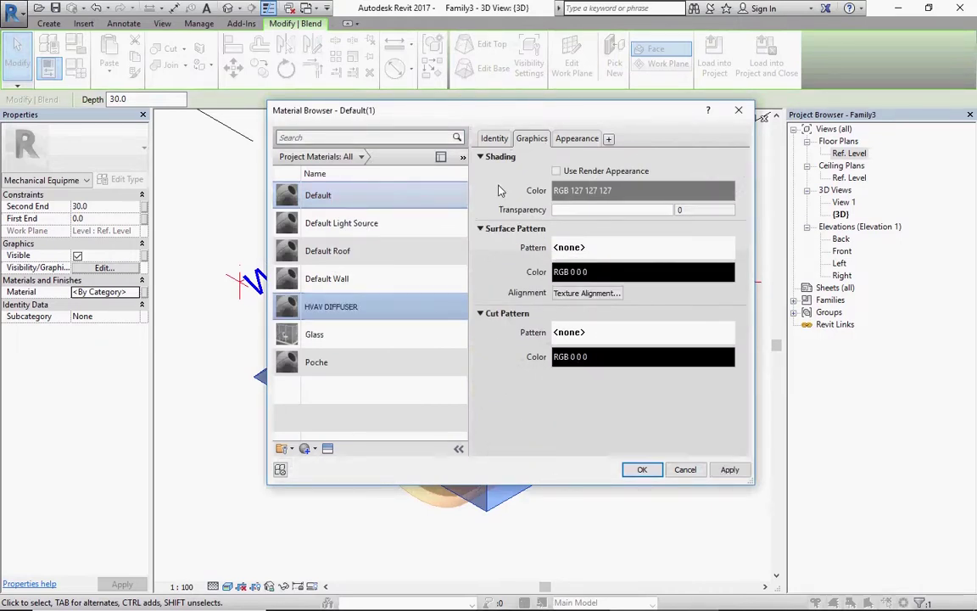
Step: Set the material's shading, surface pattern and cut pattern colours to blue (RGB 0 0 255)
left_click(583, 192)
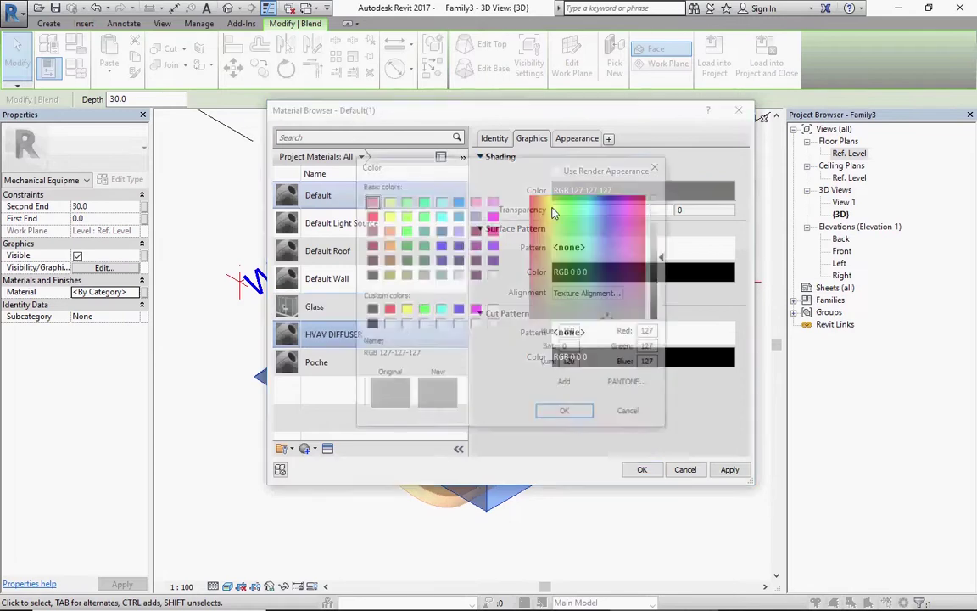
left_click(422, 309)
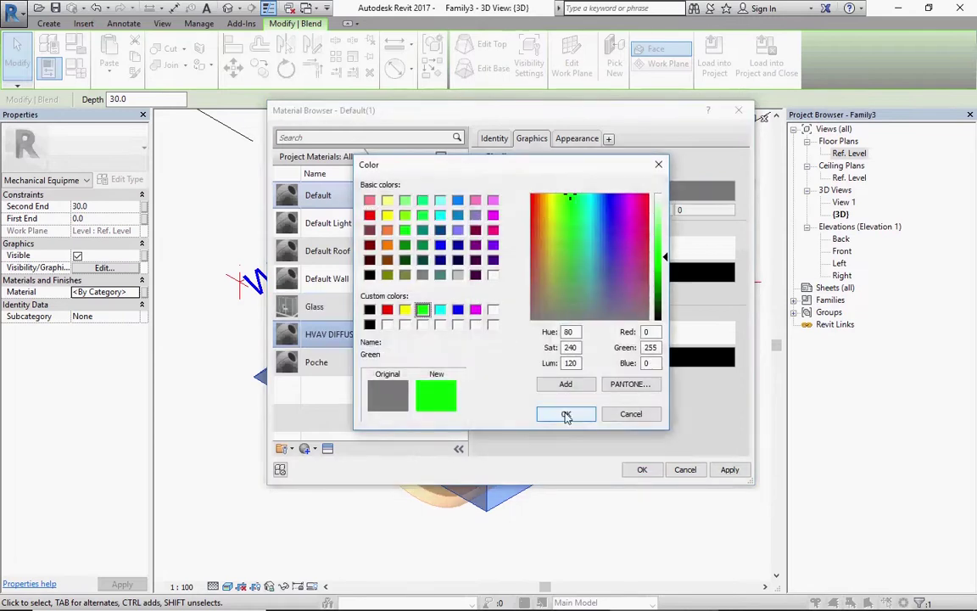
left_click(458, 311)
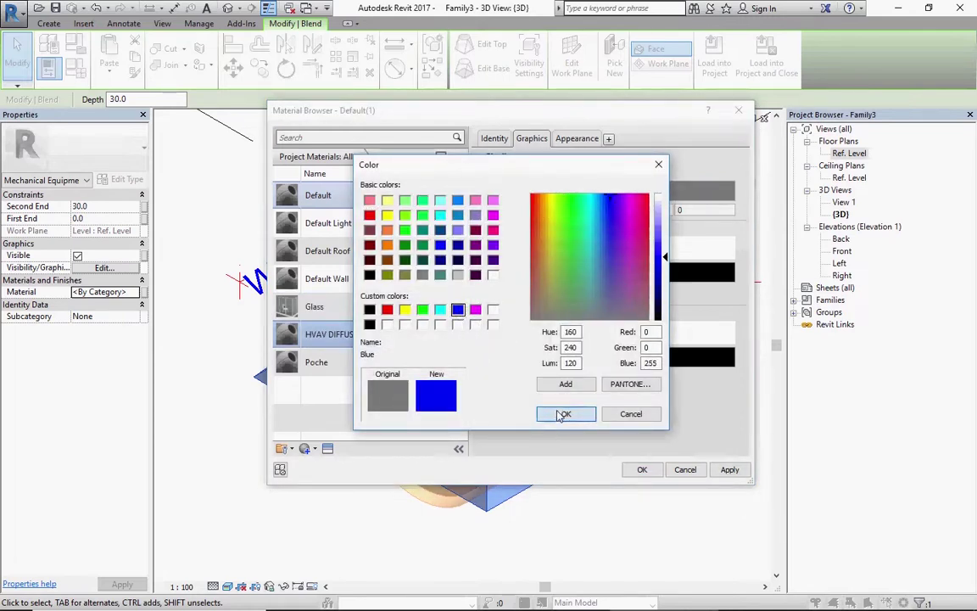
left_click(564, 414)
left_click(701, 272)
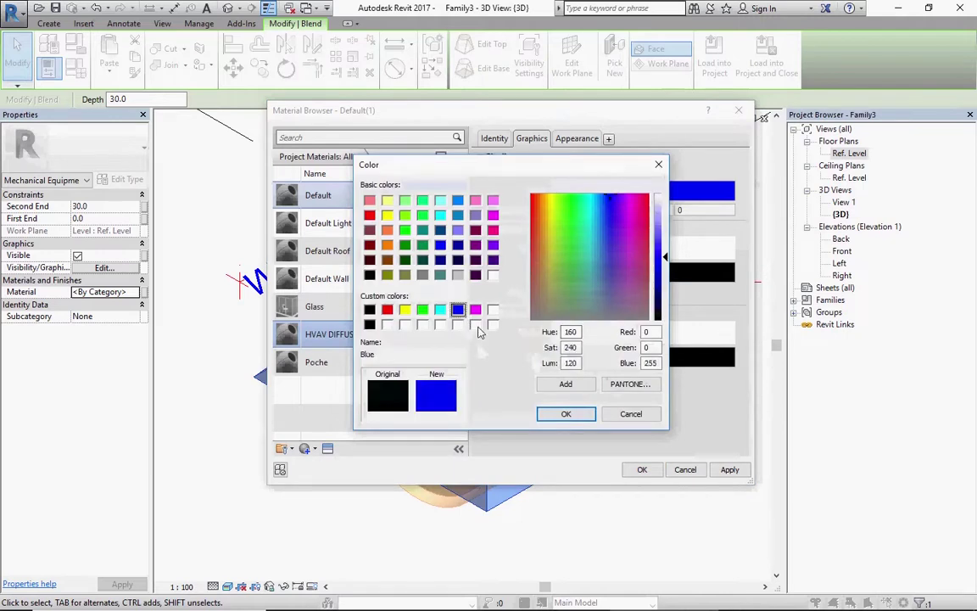
left_click(562, 414)
left_click(701, 357)
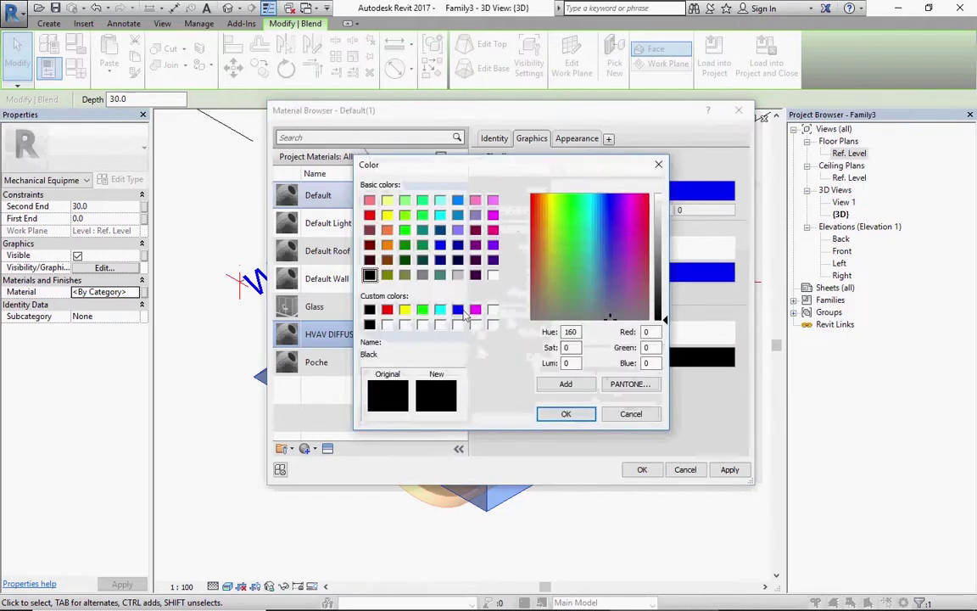
left_click(458, 311)
left_click(556, 415)
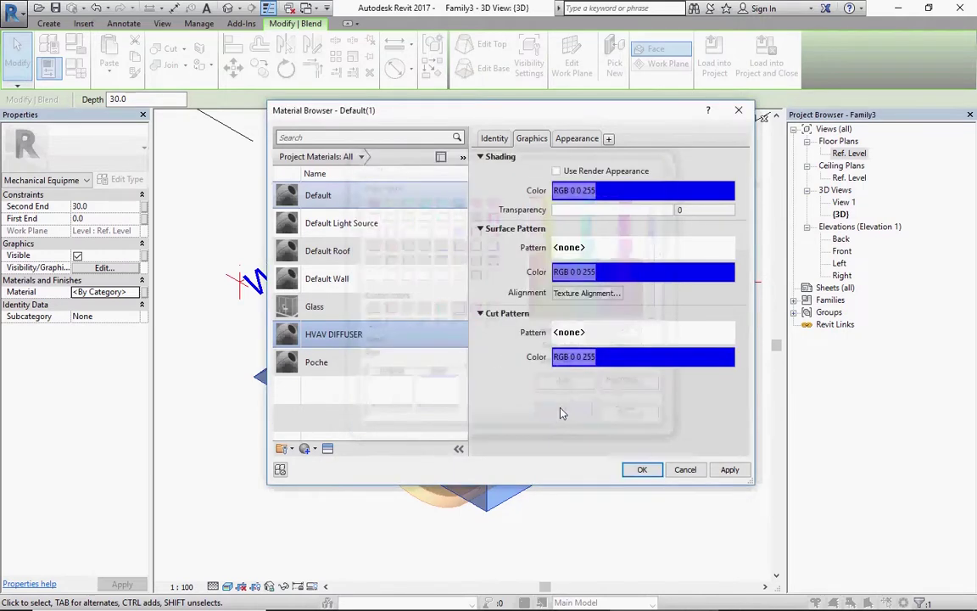
Step: Set the material's appearance colour to blue and rename it HVAV DIFFUSER SUPPLY
left_click(576, 138)
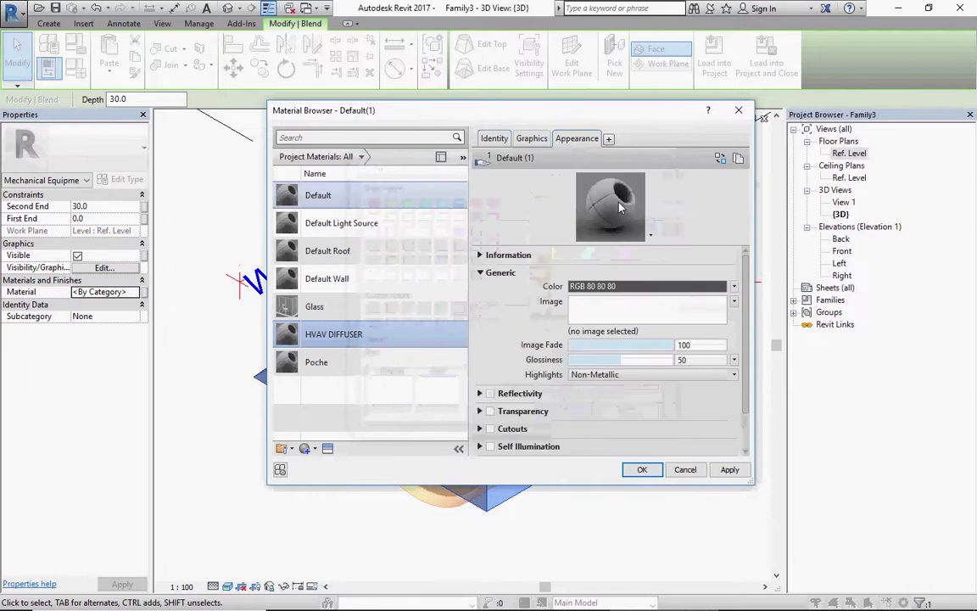
left_click(459, 311)
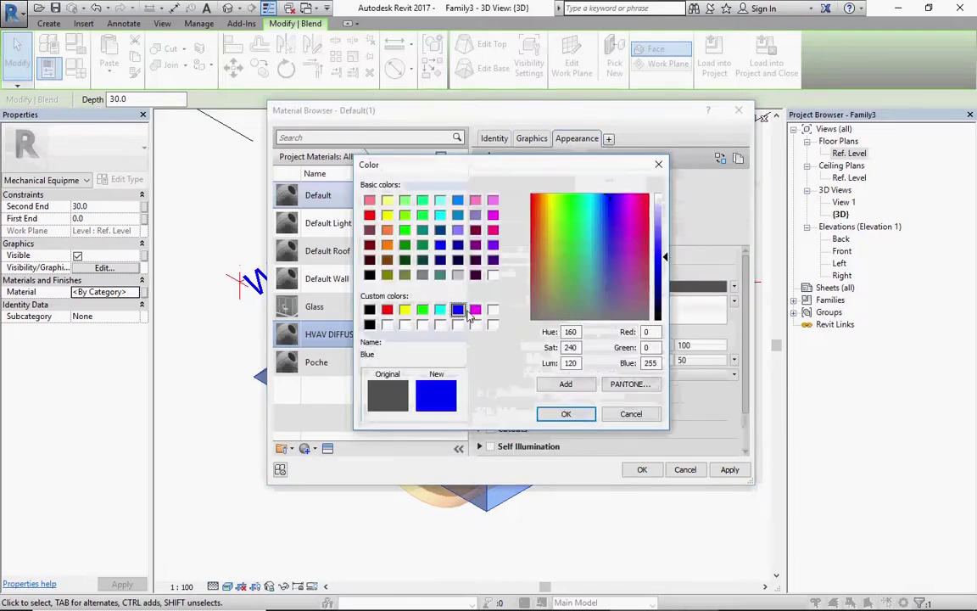
left_click(568, 415)
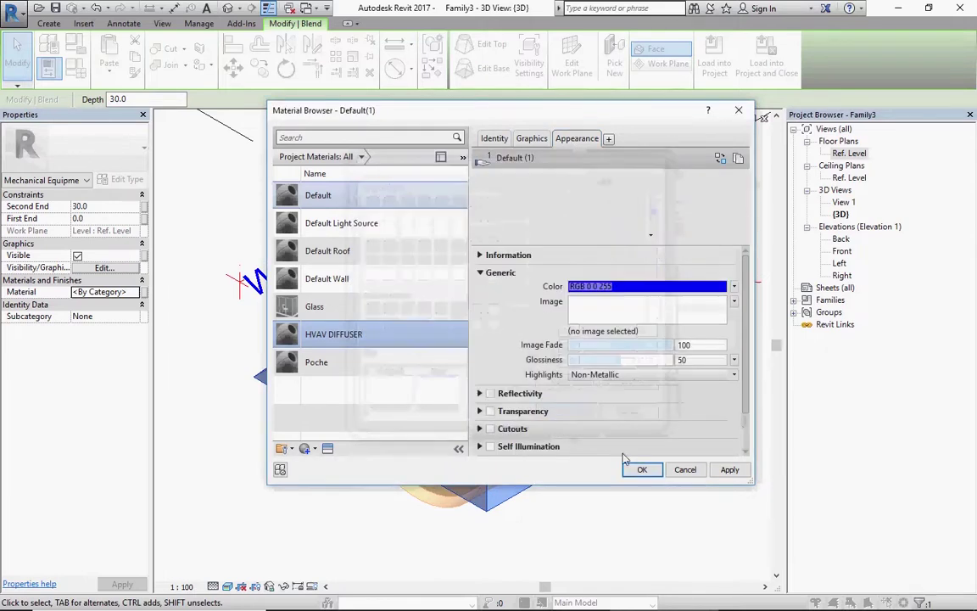
right_click(363, 338)
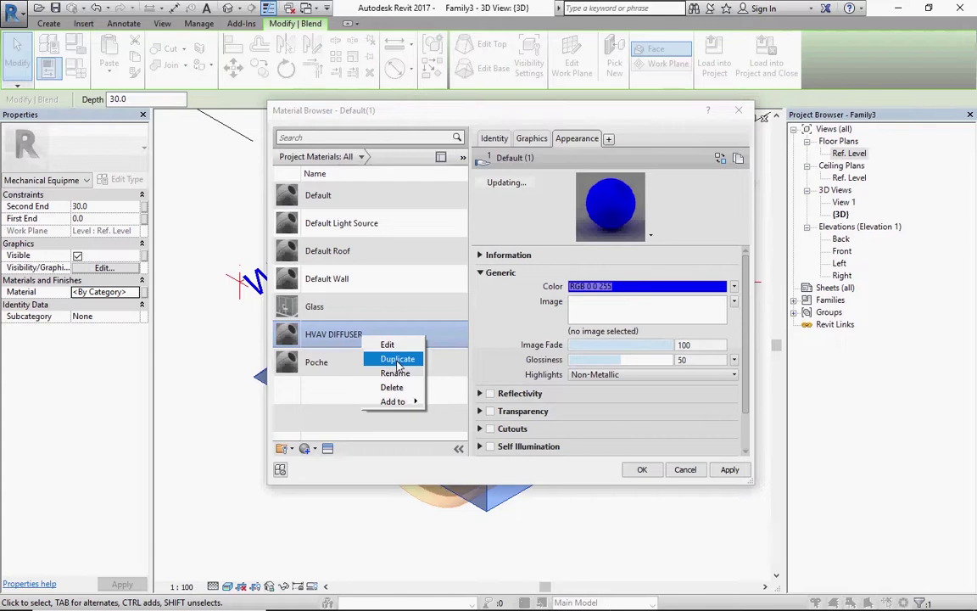
left_click(394, 373)
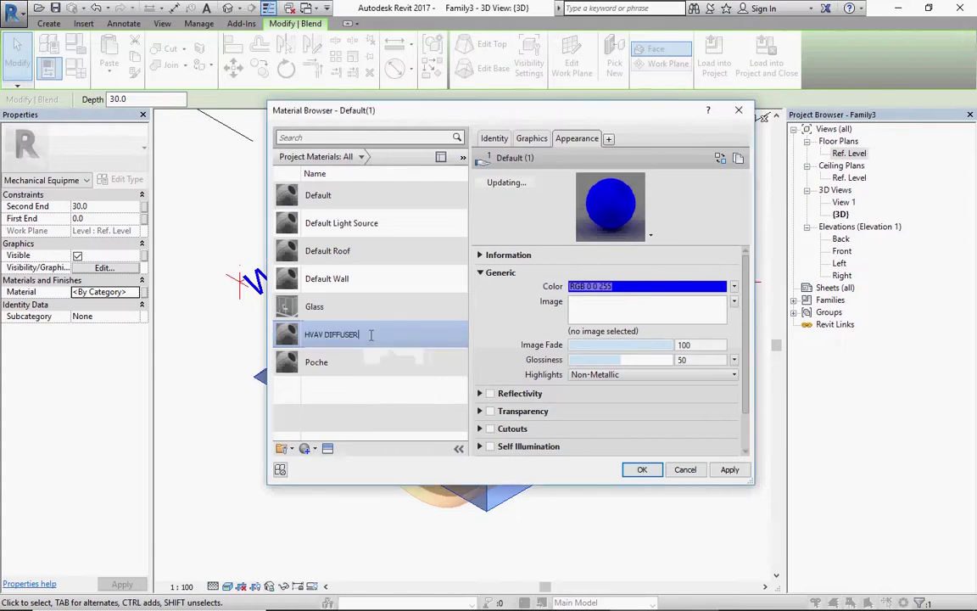
type("SUPPLY")
key("Return")
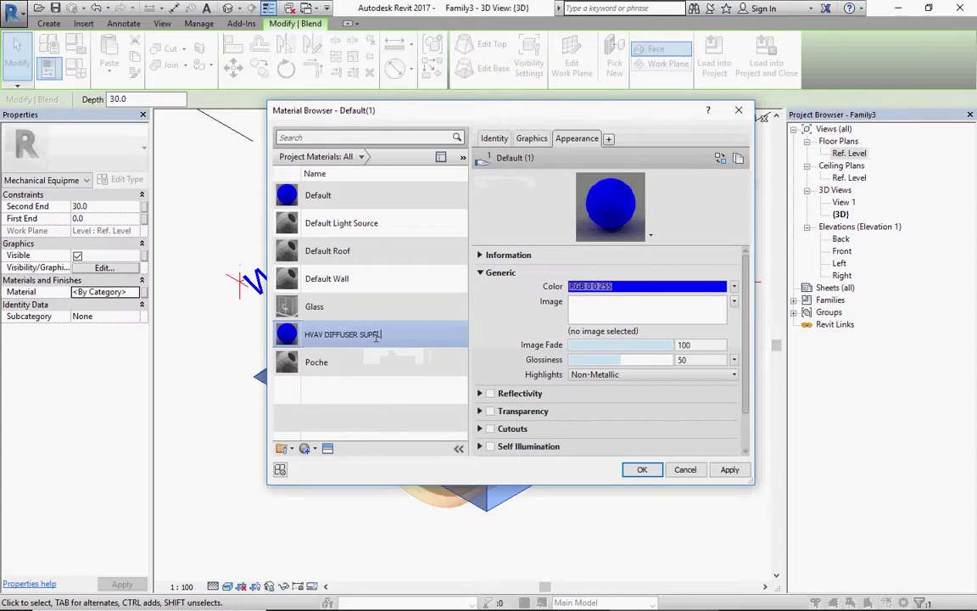
left_click(643, 470)
Step: Assign HVAV DIFFUSER SUPPLY to the diffuser extrusion, then open the Ref. Level plan
left_click(369, 315)
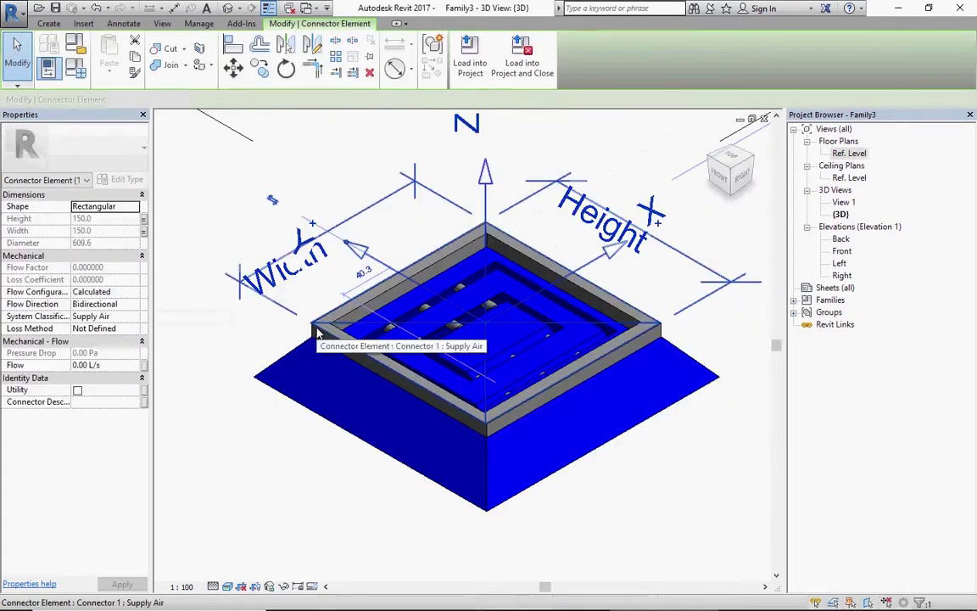
left_click(386, 297)
left_click(106, 291)
left_click(139, 291)
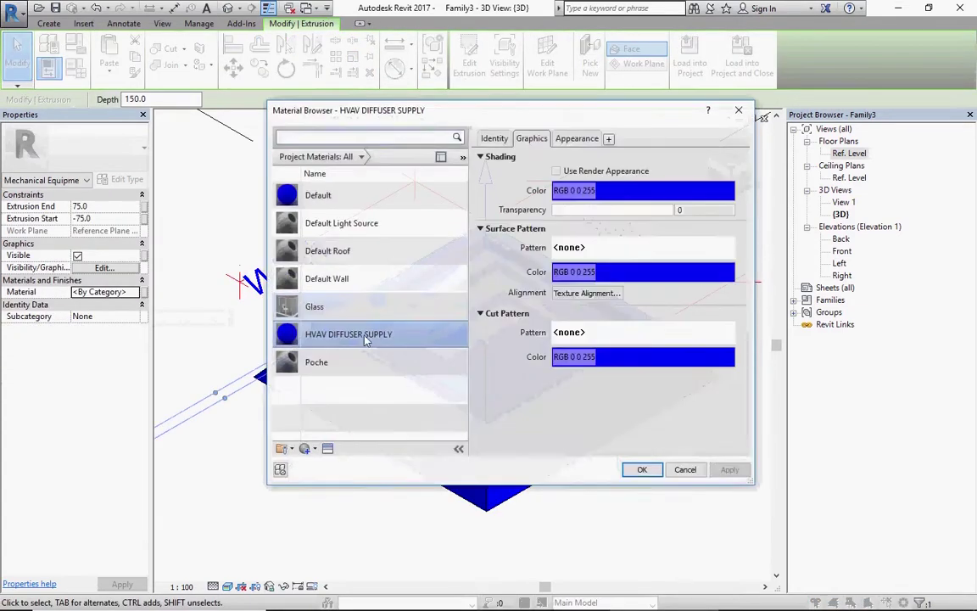
left_click(643, 470)
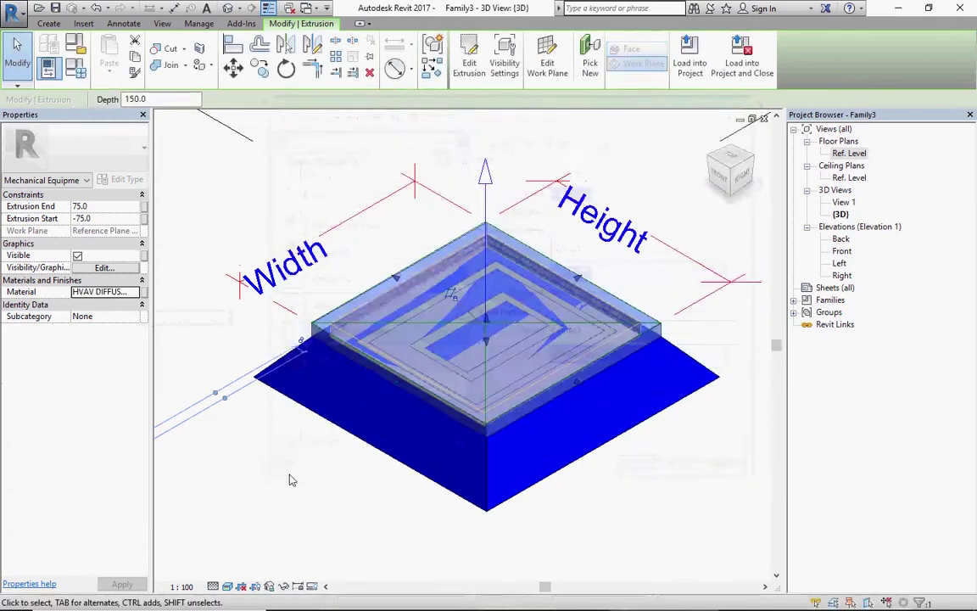
left_click(270, 480)
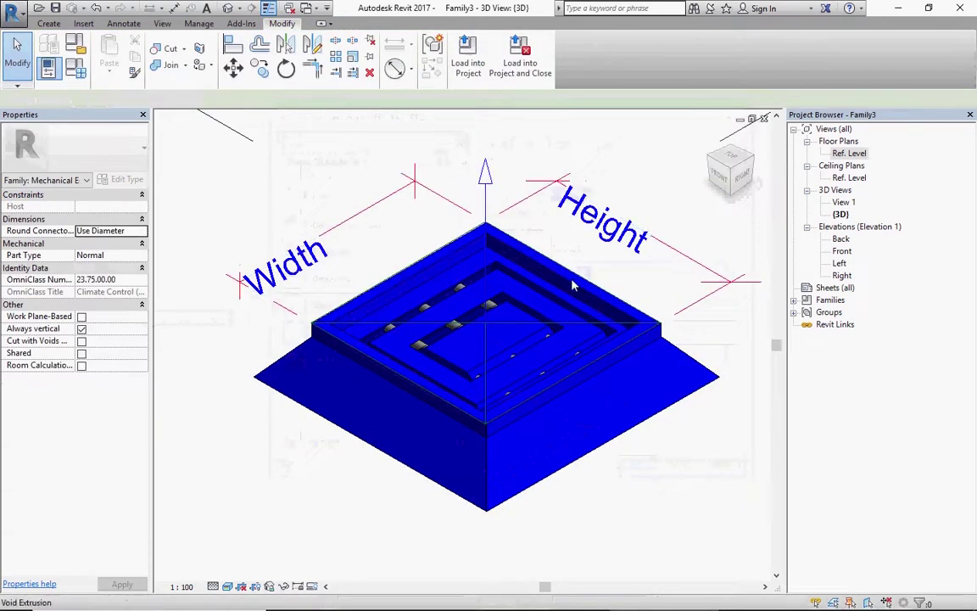
middle_click_drag(571, 284, 455, 312, "shift")
scroll(455, 312, "up", 3)
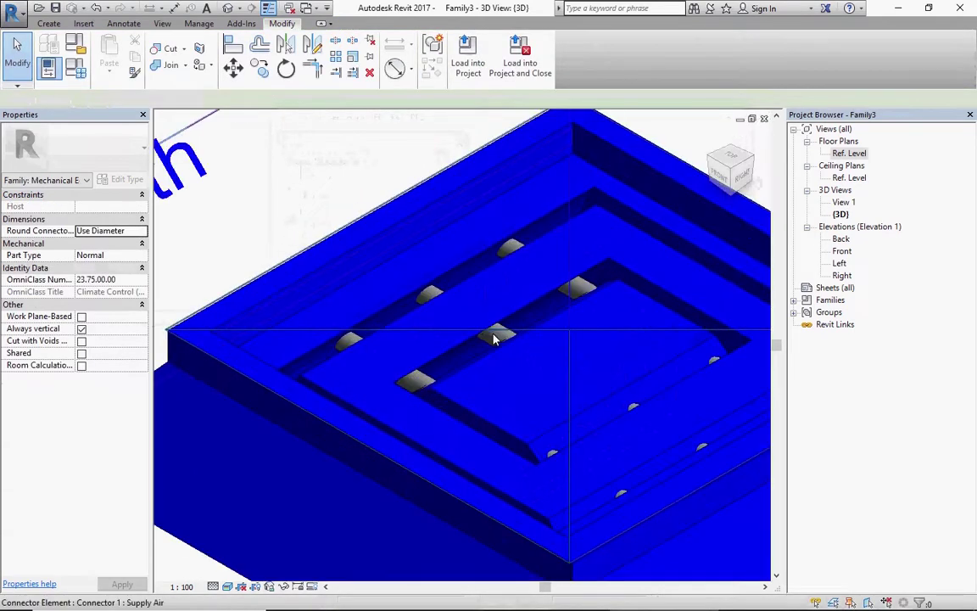
double_click(848, 153)
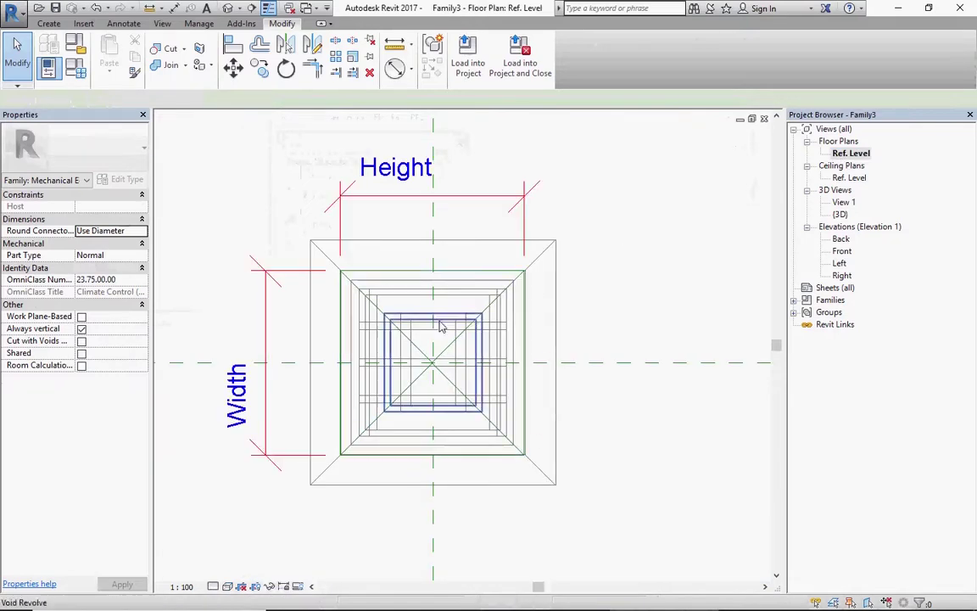
Step: Apply HVAV DIFFUSER SUPPLY to the plan extrusion and the inner elements
left_click(456, 296)
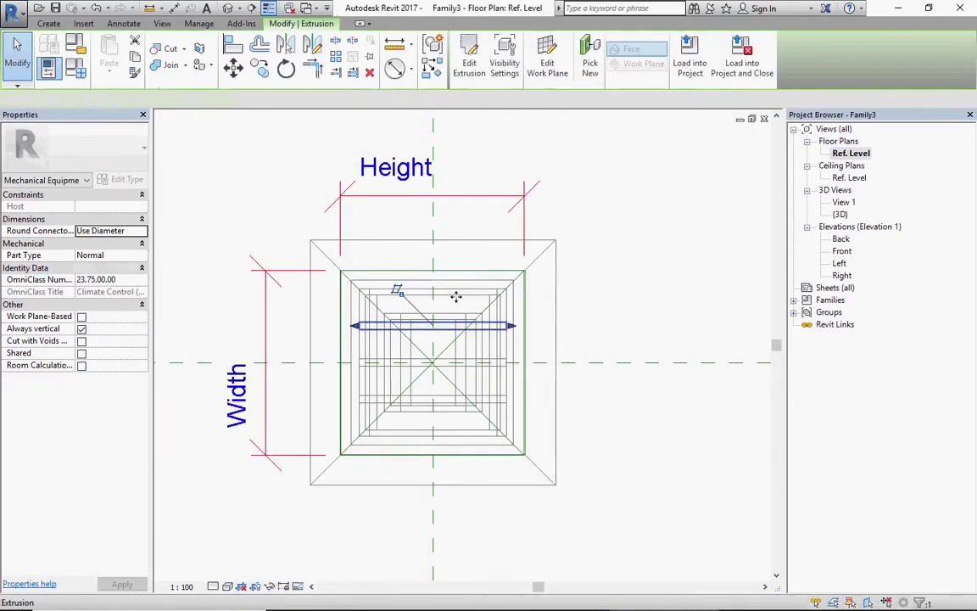
left_click(453, 363, "ctrl")
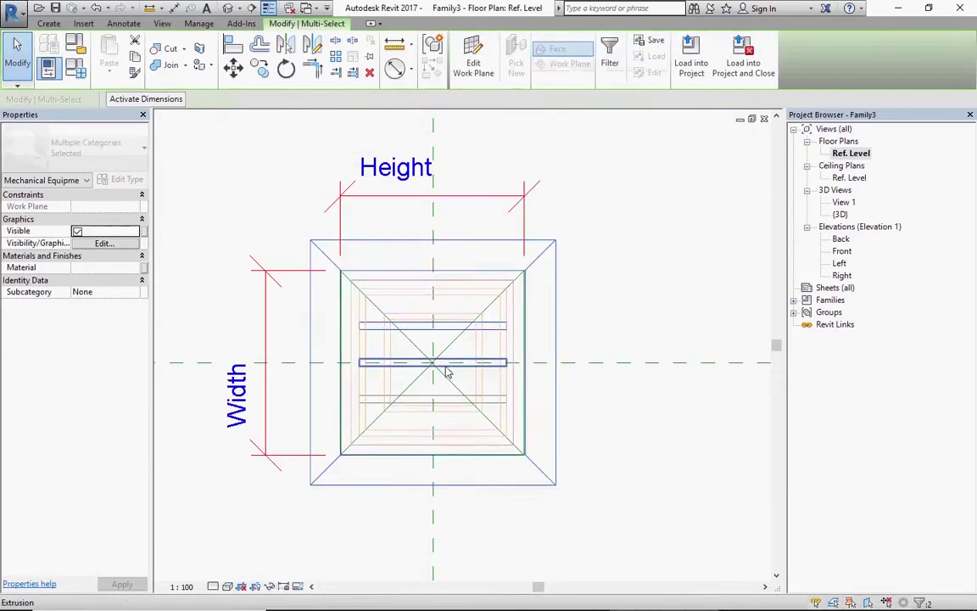
left_click(130, 270)
left_click(137, 268)
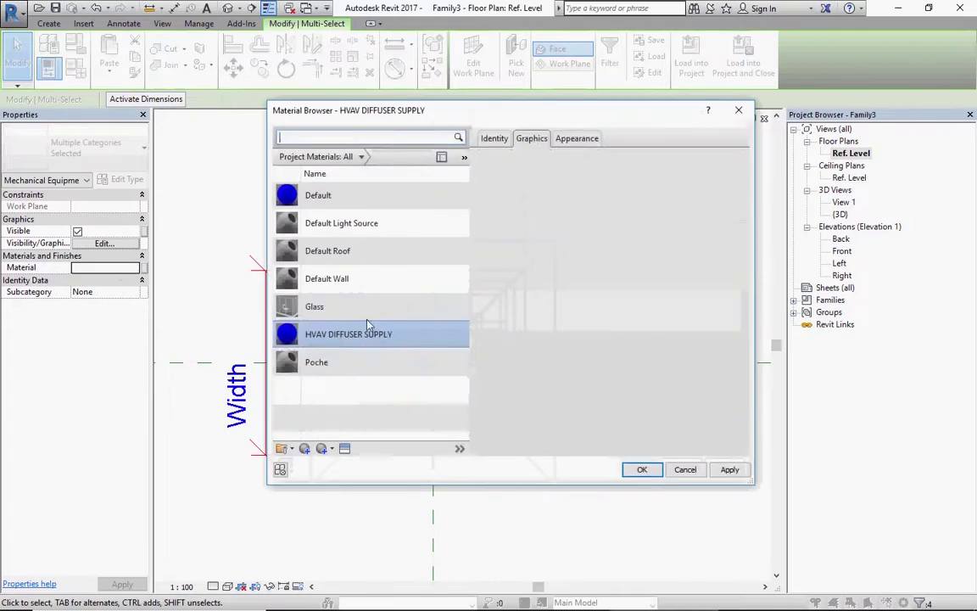
left_click(642, 471)
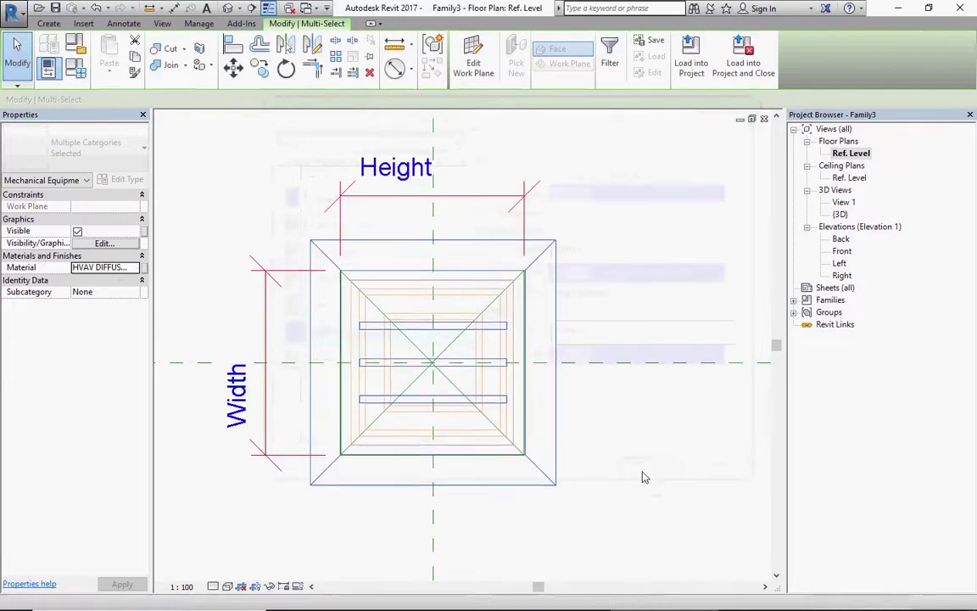
left_click(620, 449)
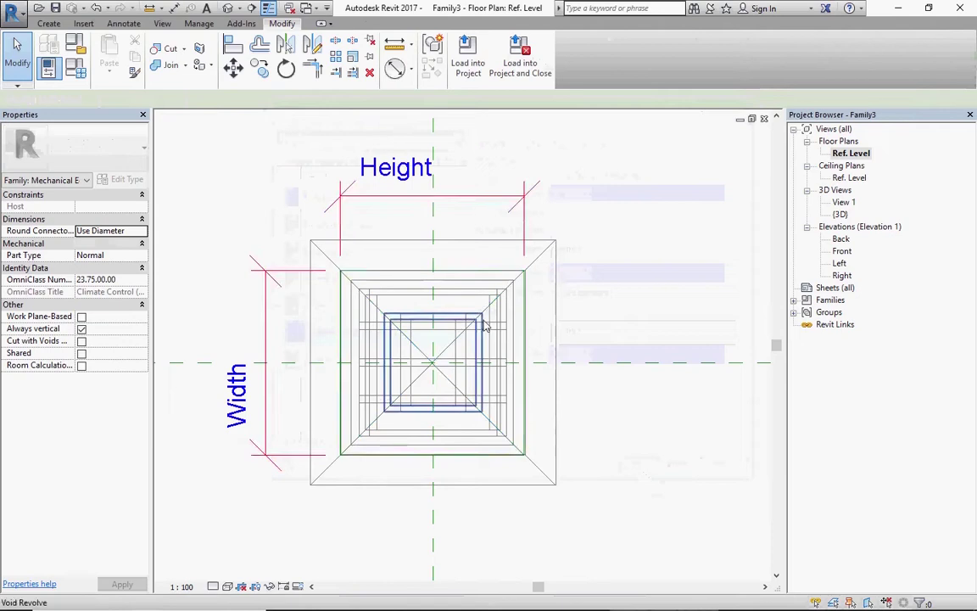
Step: Zoom and orbit the 3D view to inspect the all-blue diffuser, including its underside
scroll(572, 432, "down", 2)
scroll(572, 428, "down", 1)
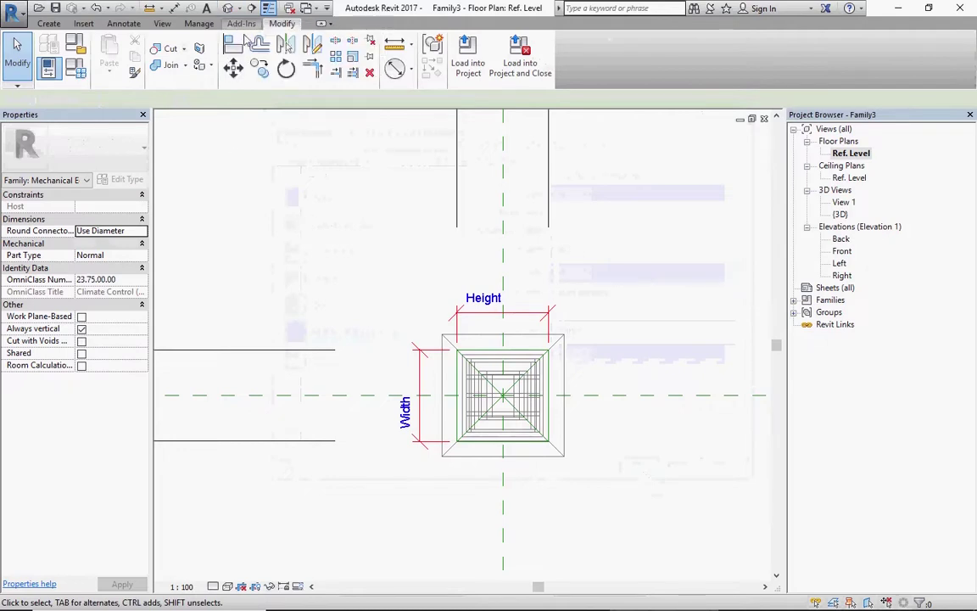
left_click(227, 8)
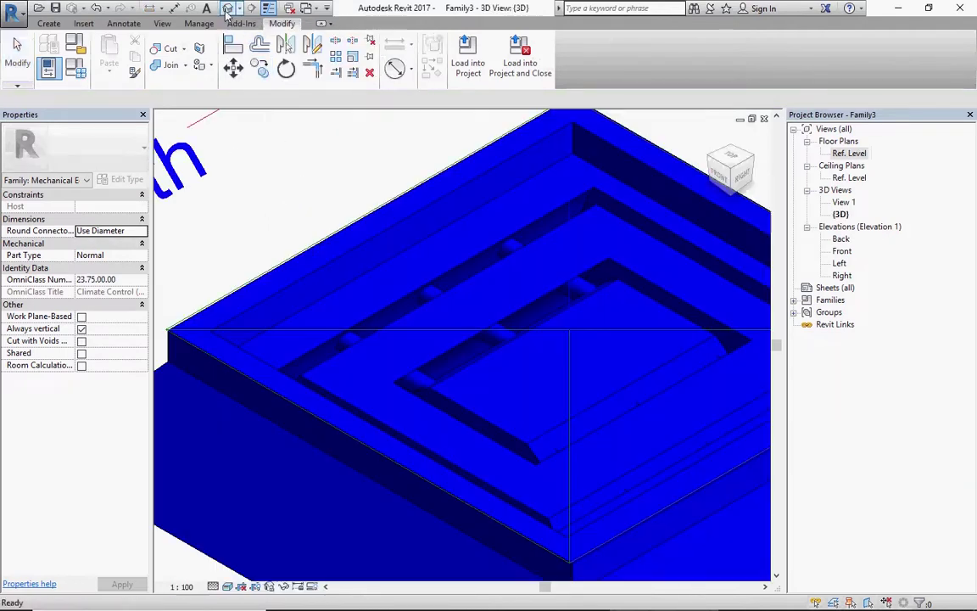
scroll(318, 170, "down", 3)
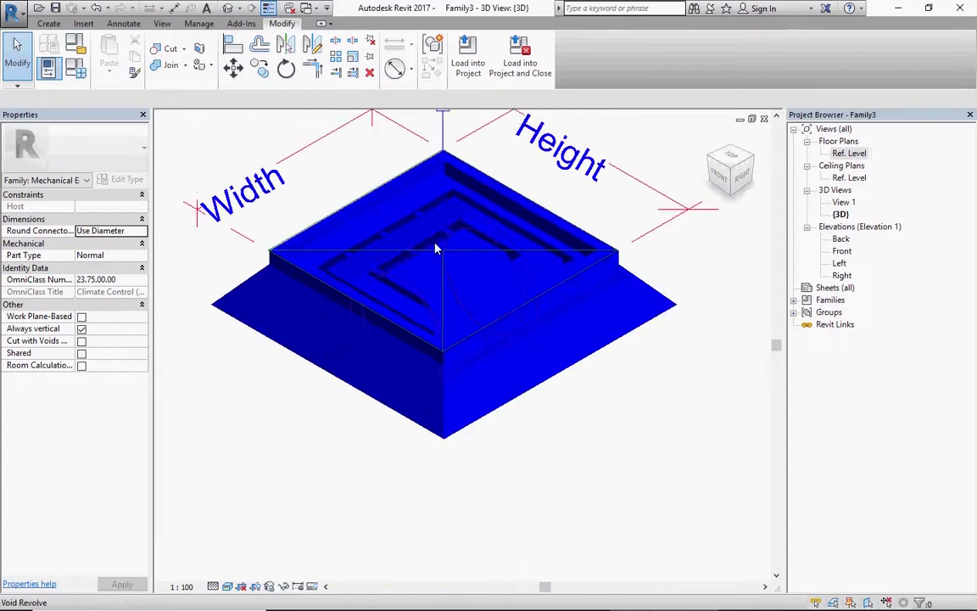
scroll(435, 248, "up", 3)
scroll(442, 240, "up", 2)
scroll(454, 229, "down", 5)
scroll(437, 309, "up", 1)
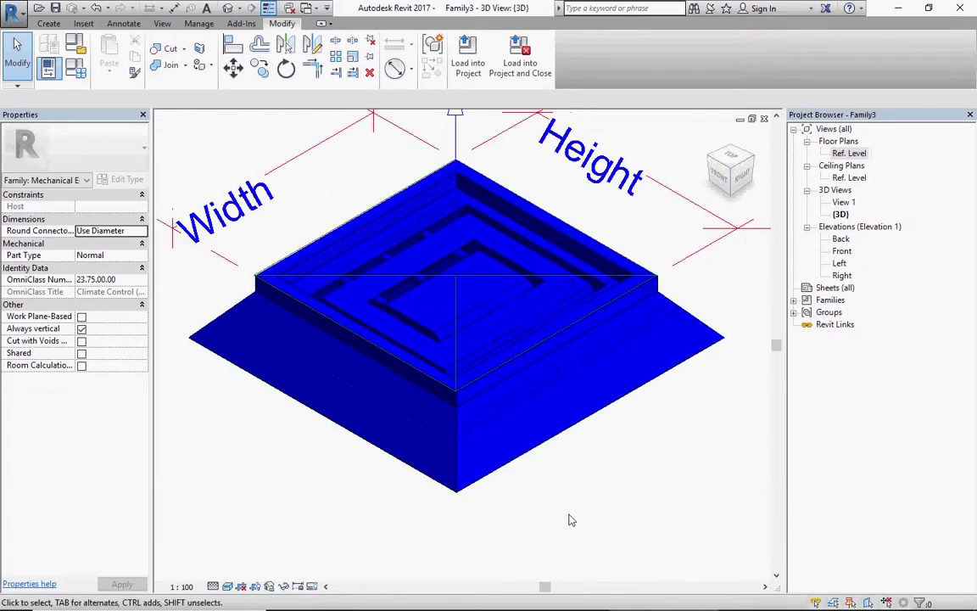
mouse_move(592, 527)
middle_mouse_down("shift")
mouse_move(638, 162)
mouse_move(665, 273)
mouse_move(660, 508)
mouse_move(576, 602)
mouse_move(665, 517)
middle_mouse_up("shift")
Step: Start a new parameter for the blend's Visible property, named 'HVAC DIFFUSER SUPPLY', grouped under Visibility
key("ctrl+Tab")
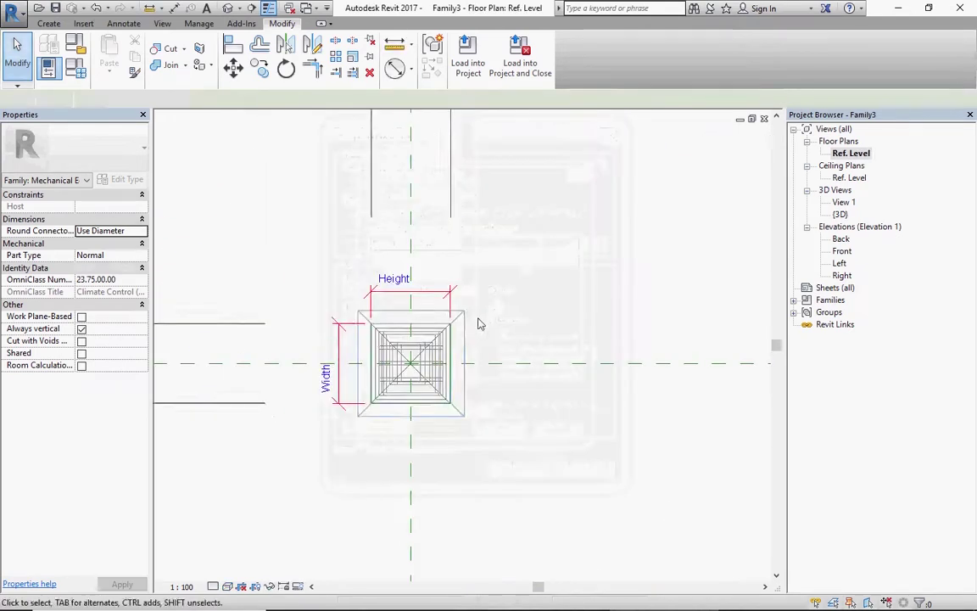
left_click(467, 327)
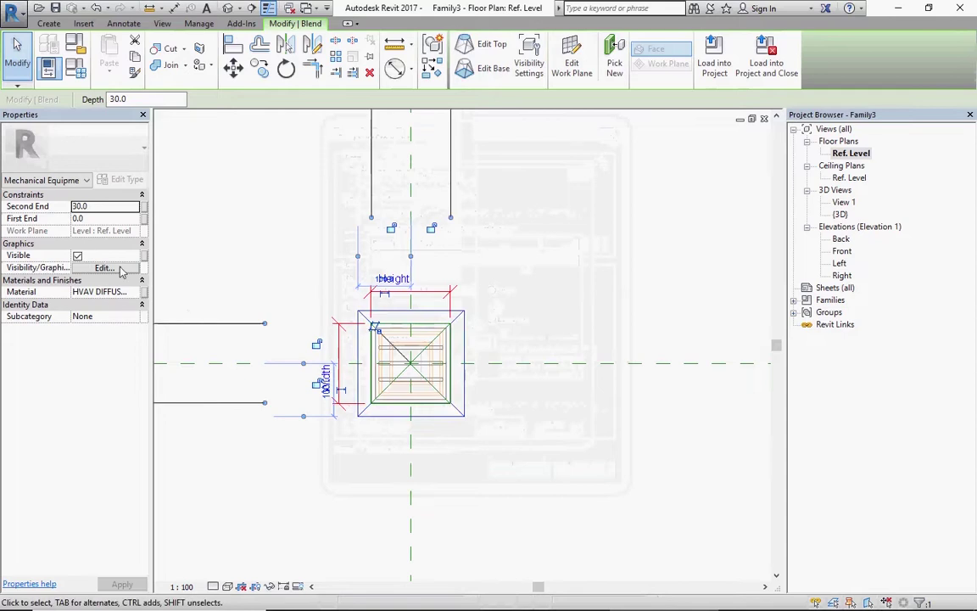
left_click(143, 256)
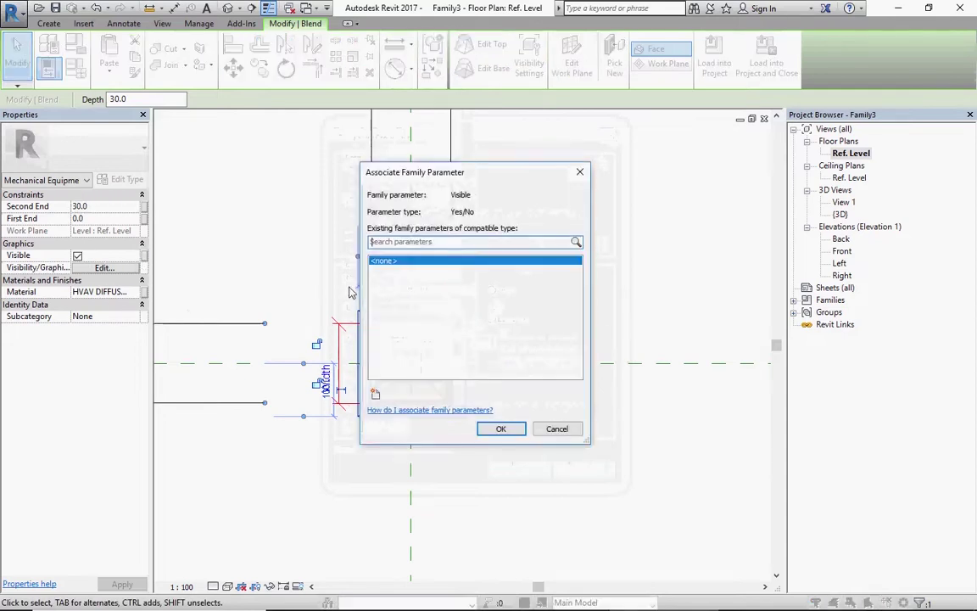
left_click(373, 393)
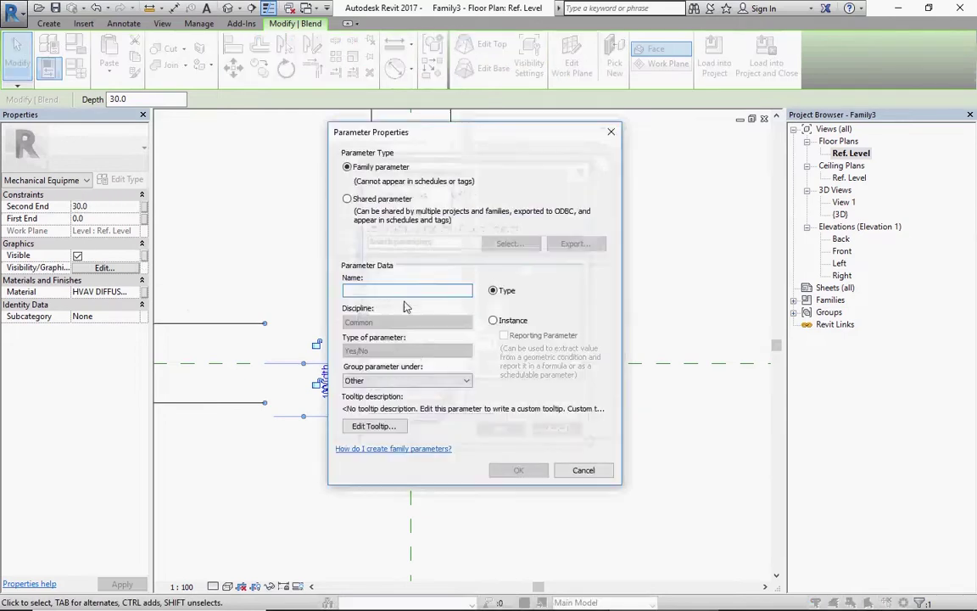
type("HVAC DIFFUSER SUPPLY")
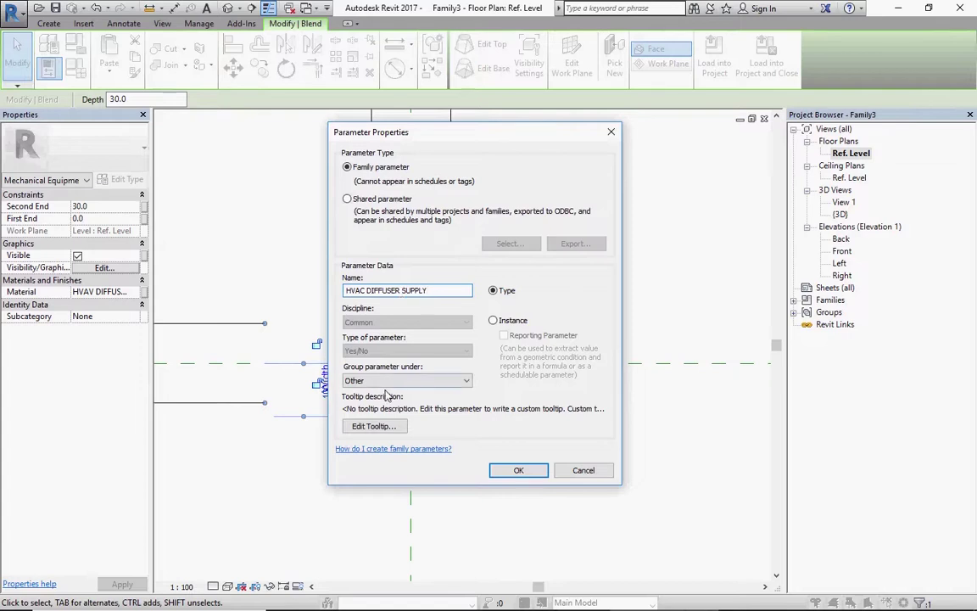
left_click(407, 380)
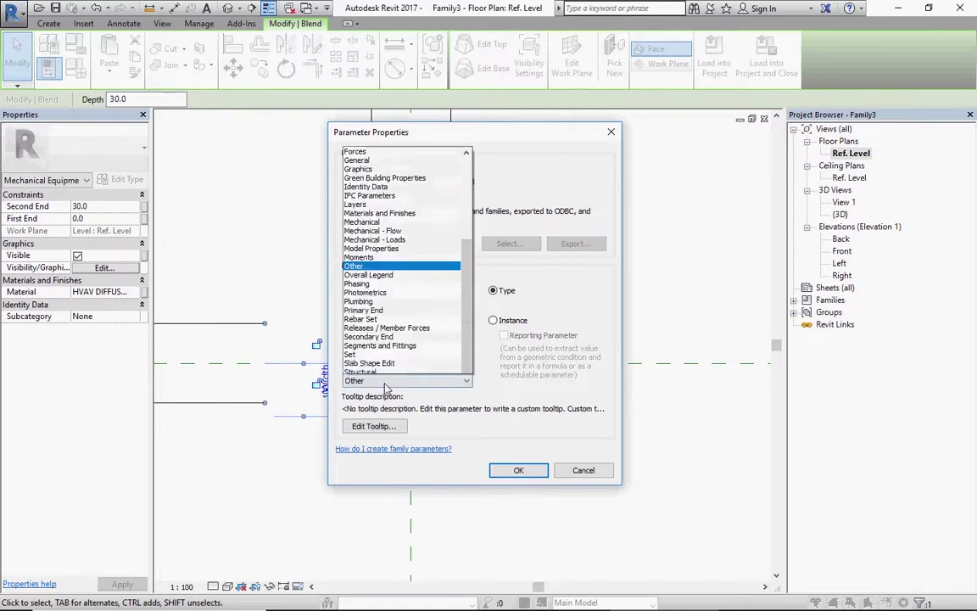
scroll(364, 339, "down", 1)
left_click(365, 371)
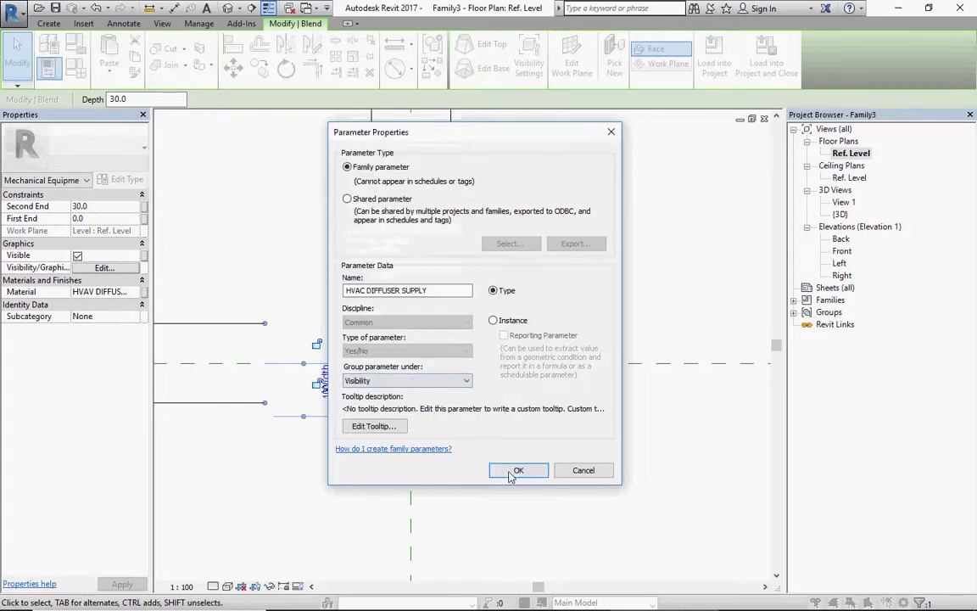
Step: Confirm the parameter as HVAC DIFFUSER SUPPLY and link the blend's visibility to it
left_click_drag(429, 290, 304, 296)
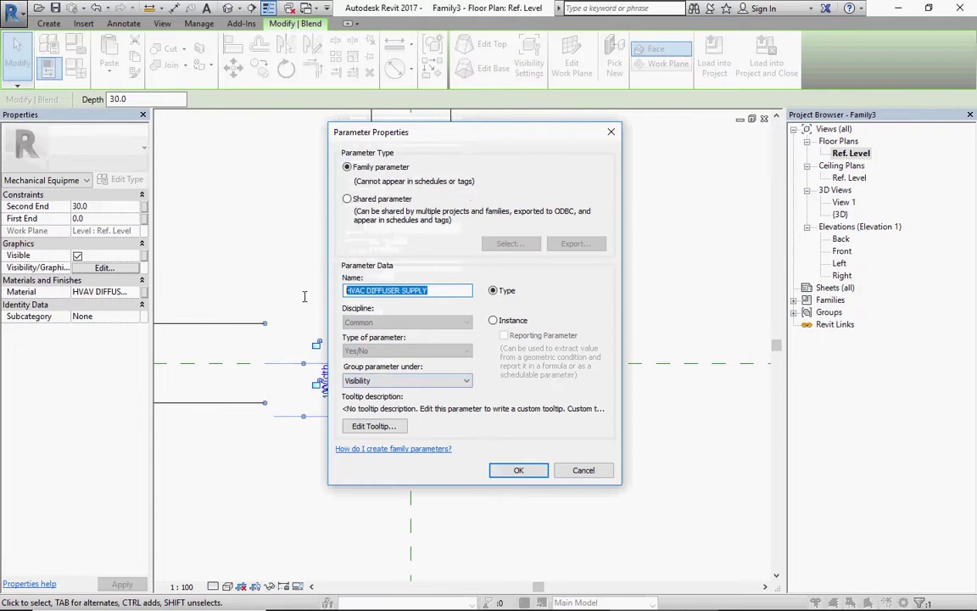
left_click(400, 291)
left_click_drag(402, 291, 303, 291)
left_click(503, 473)
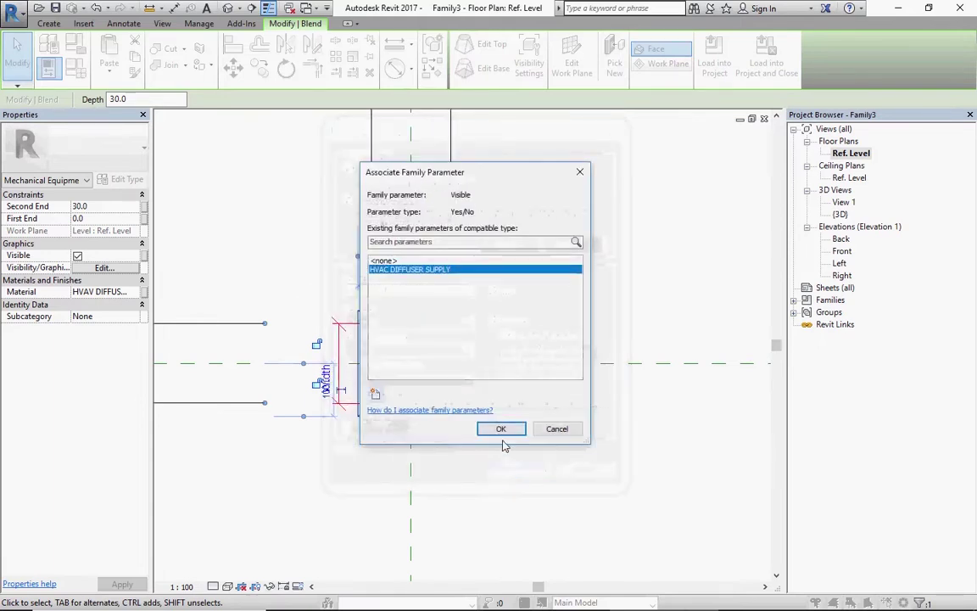
left_click(499, 429)
left_click(435, 465)
scroll(407, 373, "up", 5)
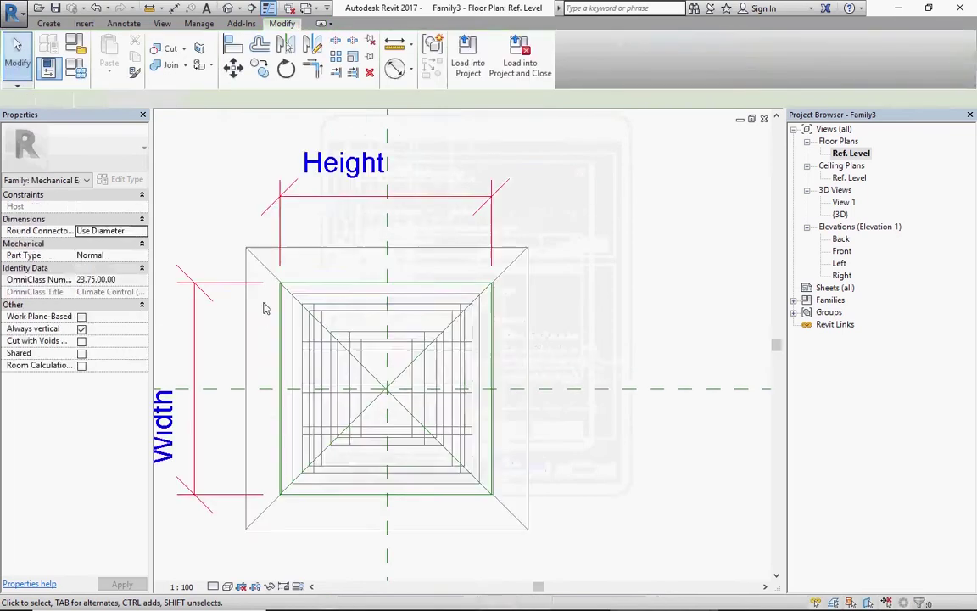
Step: Link the visibility of all three grille bar extrusions to HVAC DIFFUSER SUPPLY
left_click(332, 346)
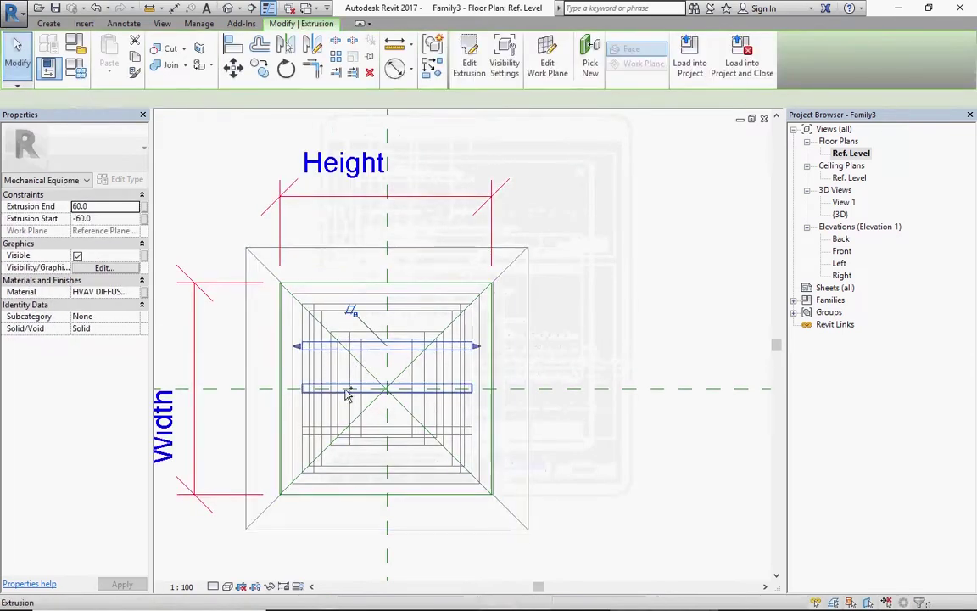
left_click_drag(347, 346, 345, 430, "ctrl")
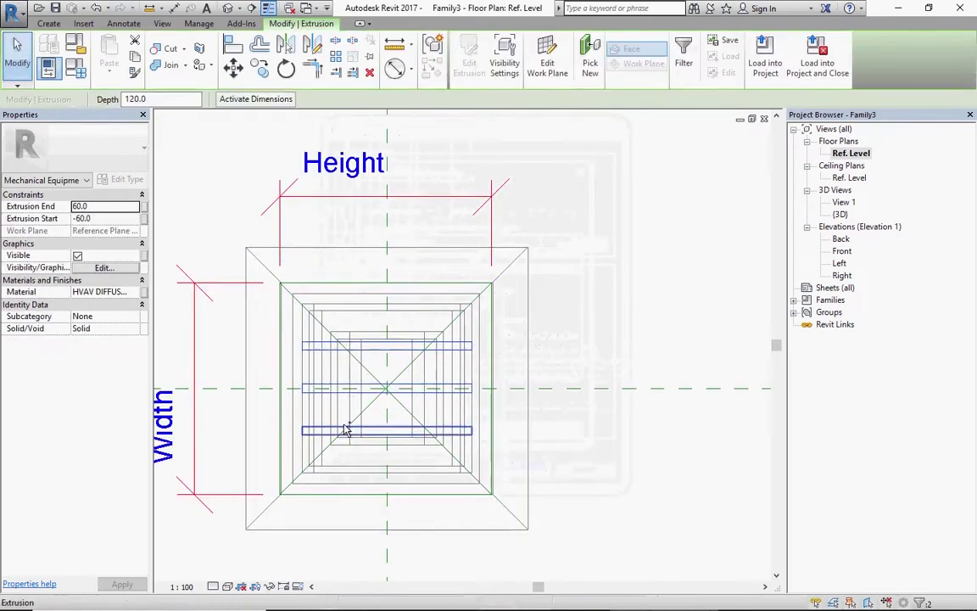
left_click(141, 254)
left_click(429, 270)
left_click(501, 428)
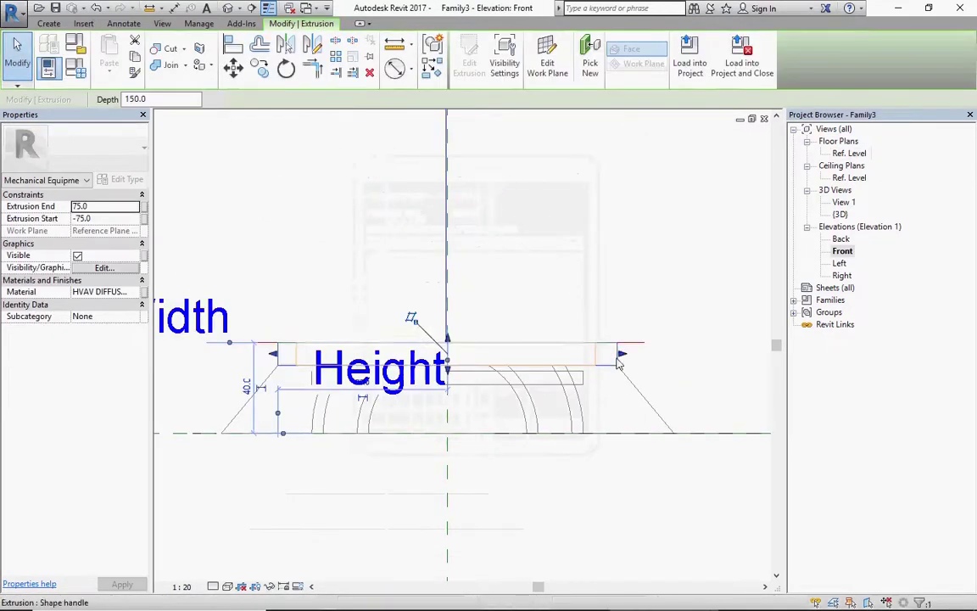
Step: Link the rim extrusion's visibility to HVAC DIFFUSER SUPPLY too, then bring up Family Types
left_click(143, 255)
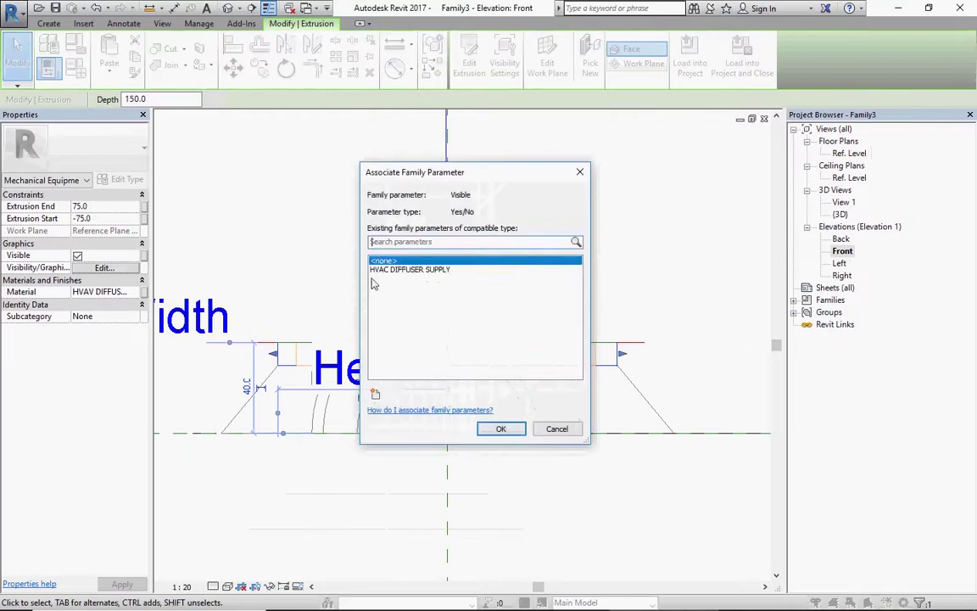
left_click(390, 270)
left_click(502, 430)
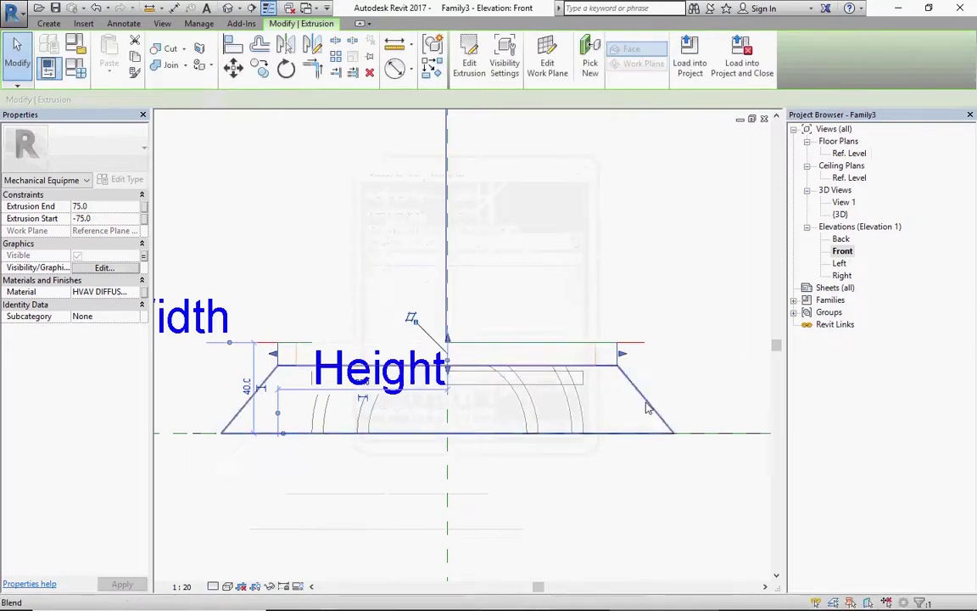
left_click(414, 318)
left_click(81, 72)
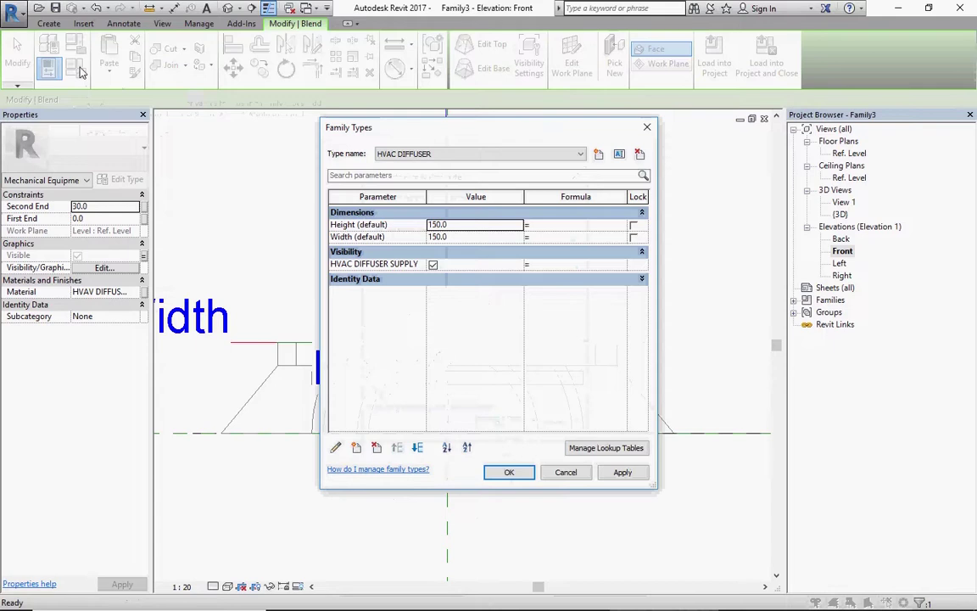
Step: Append SUPPLY to the type name HVAC DIFFUSER and apply the Family Types changes
left_click(619, 154)
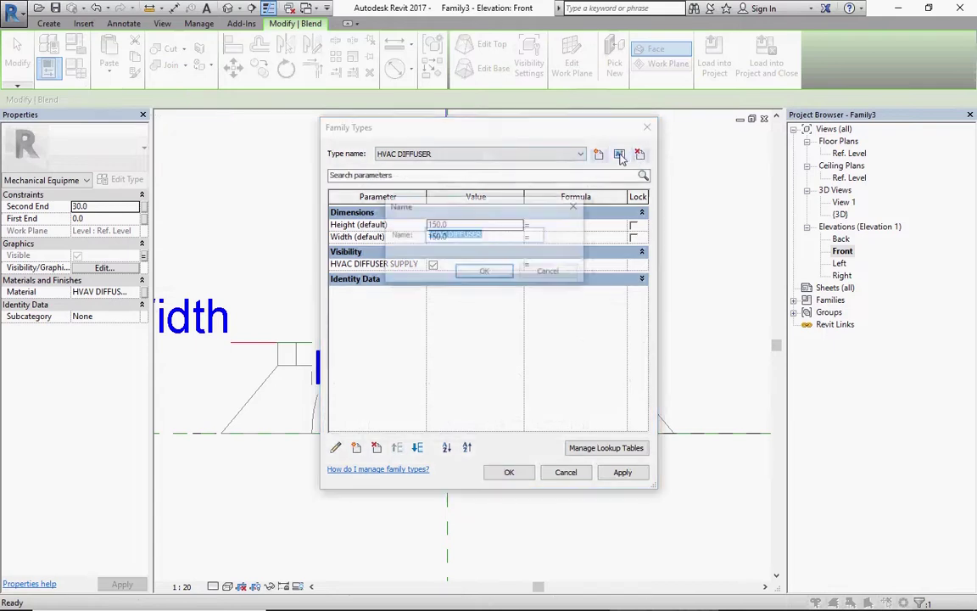
left_click(496, 235)
type("SUPPLY")
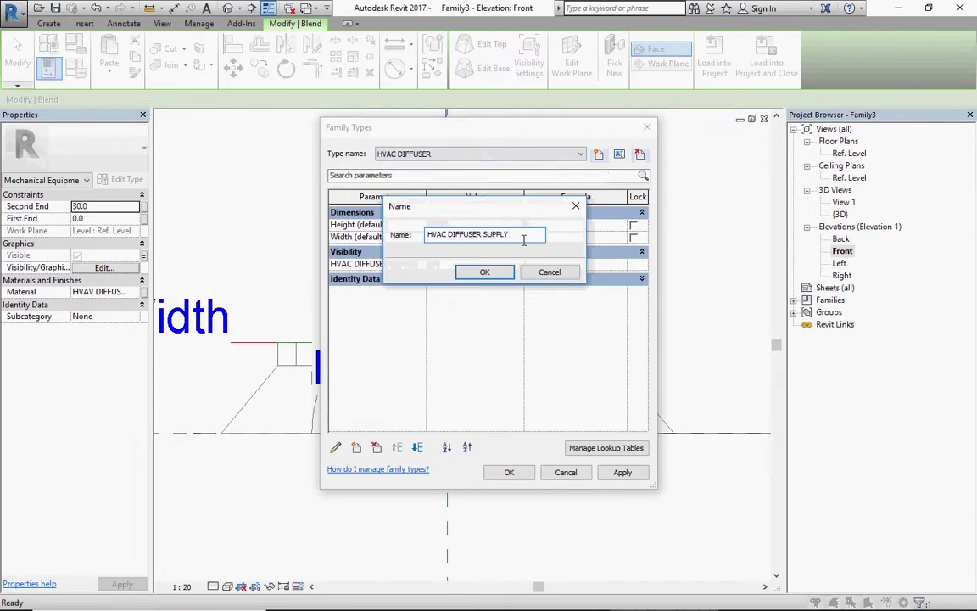
left_click(500, 272)
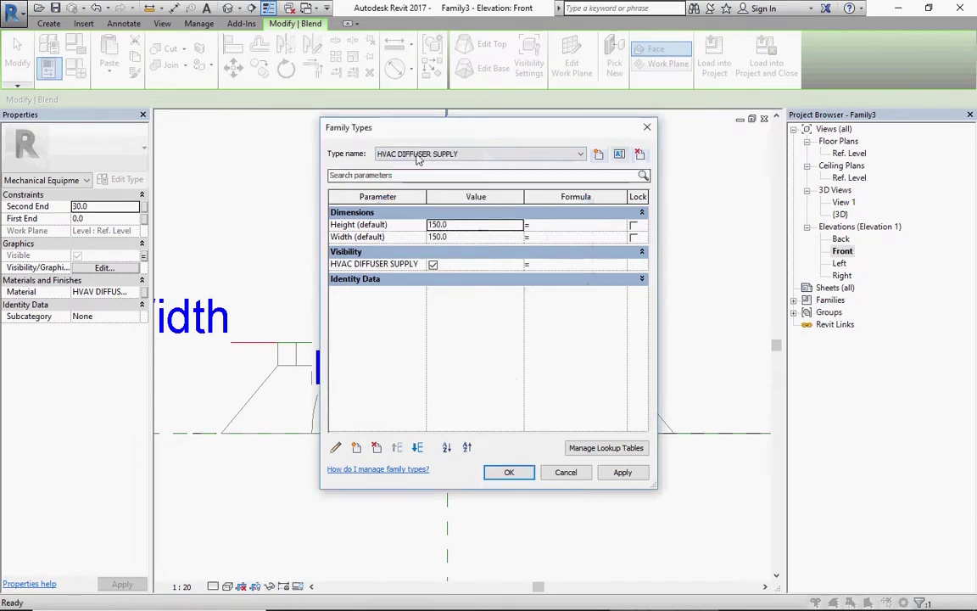
left_click(519, 476)
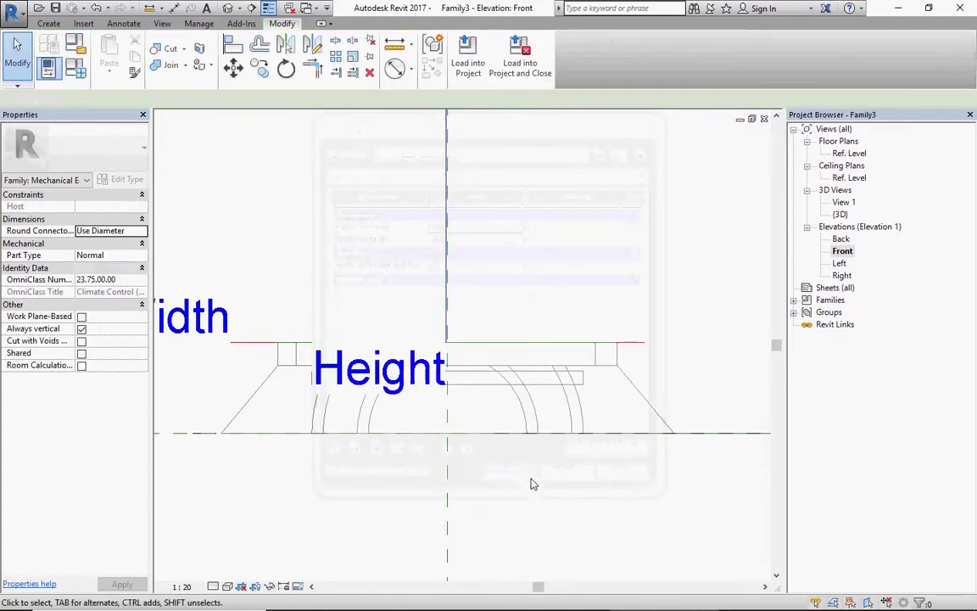
scroll(479, 438, "down", 1)
scroll(479, 438, "down", 1)
Step: From the Ref. Level plan, save the family as HVAC DIFFUSERS.rfa and display it in {3D}
double_click(850, 154)
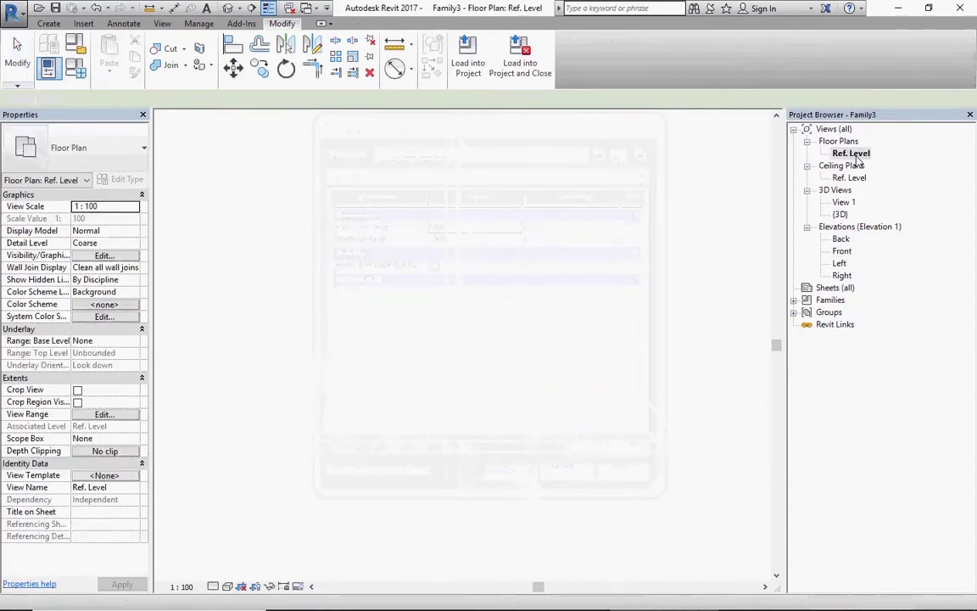
left_click(55, 8)
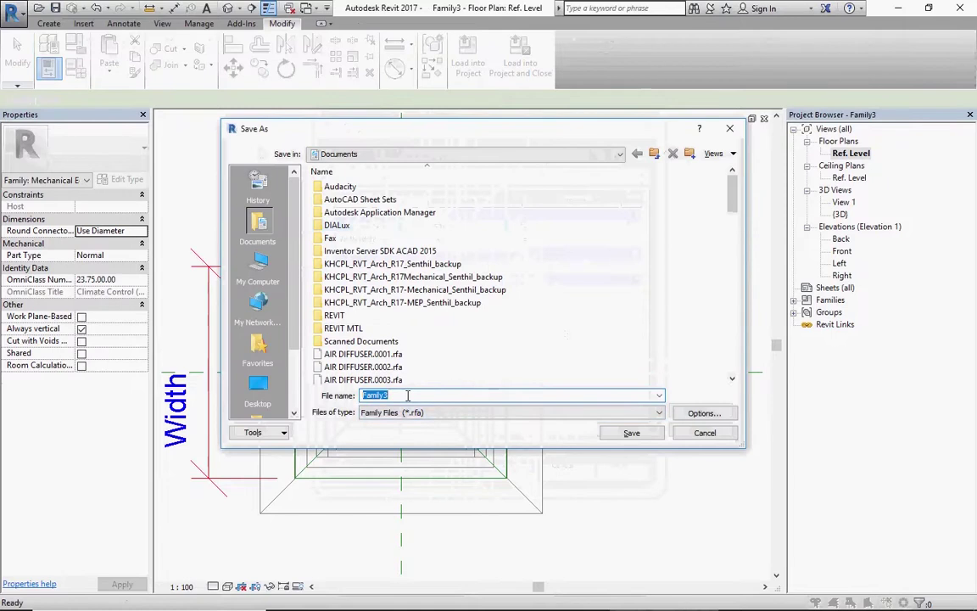
type("HVAC DIFFUSER")
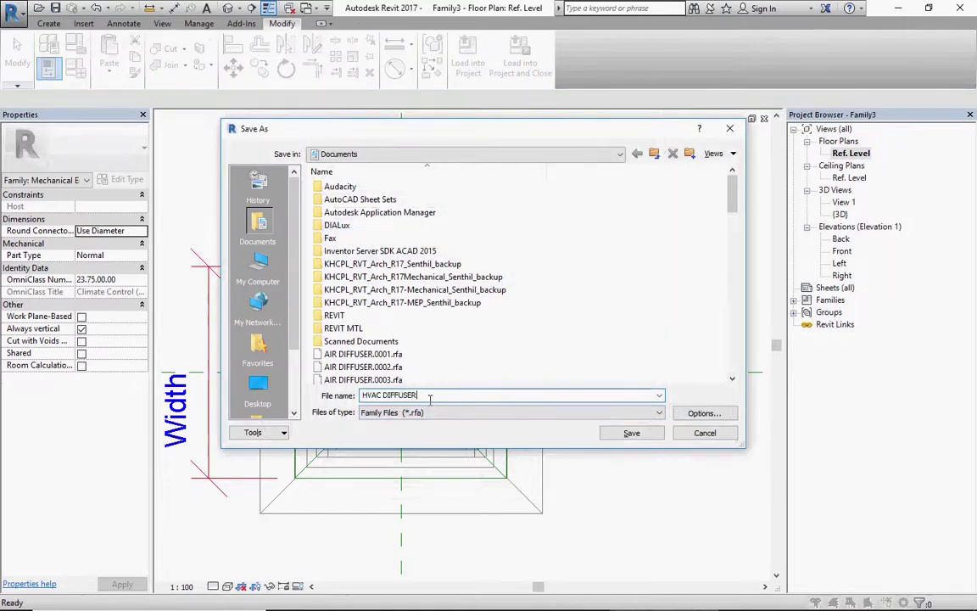
type("S")
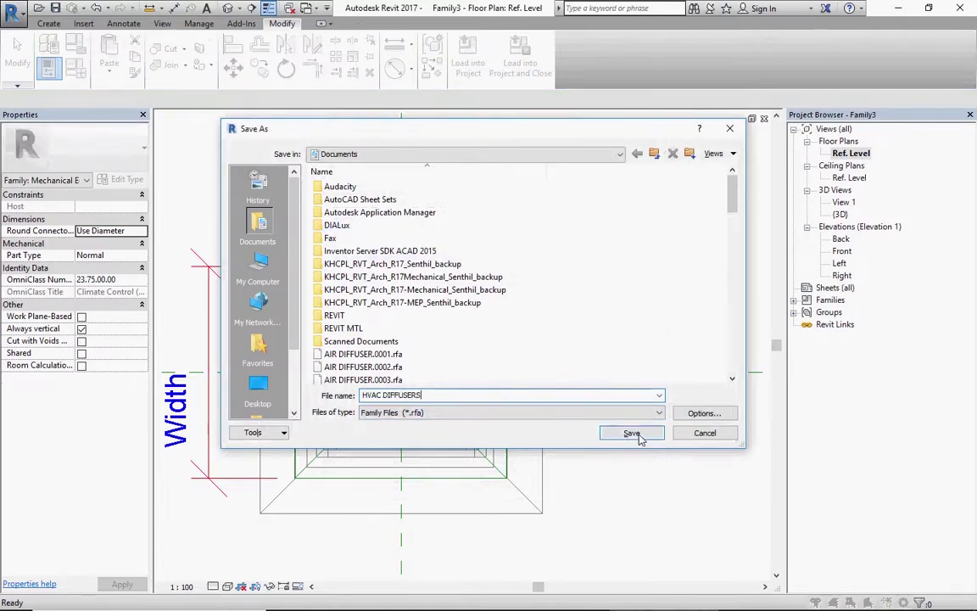
left_click(632, 433)
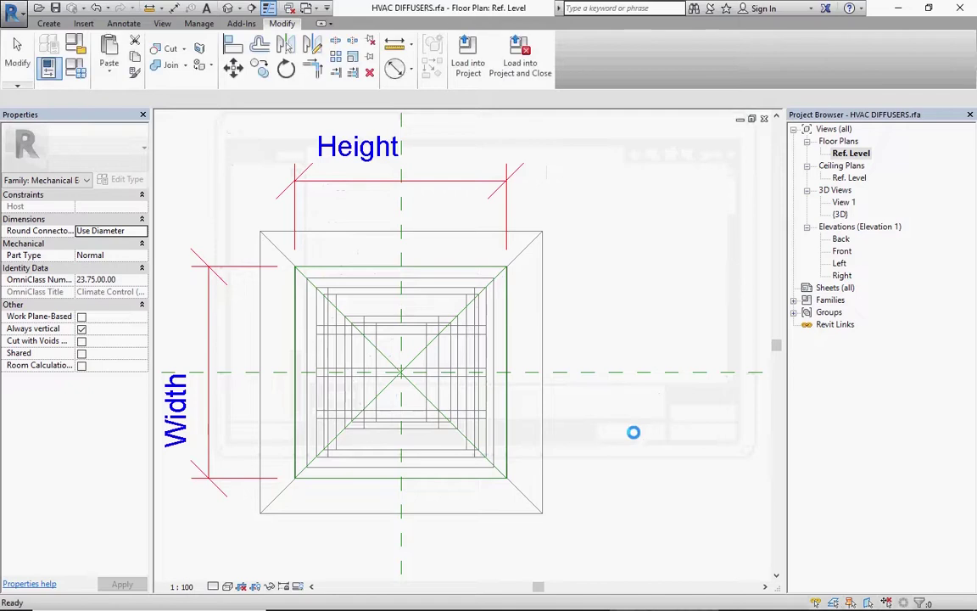
left_click(227, 8)
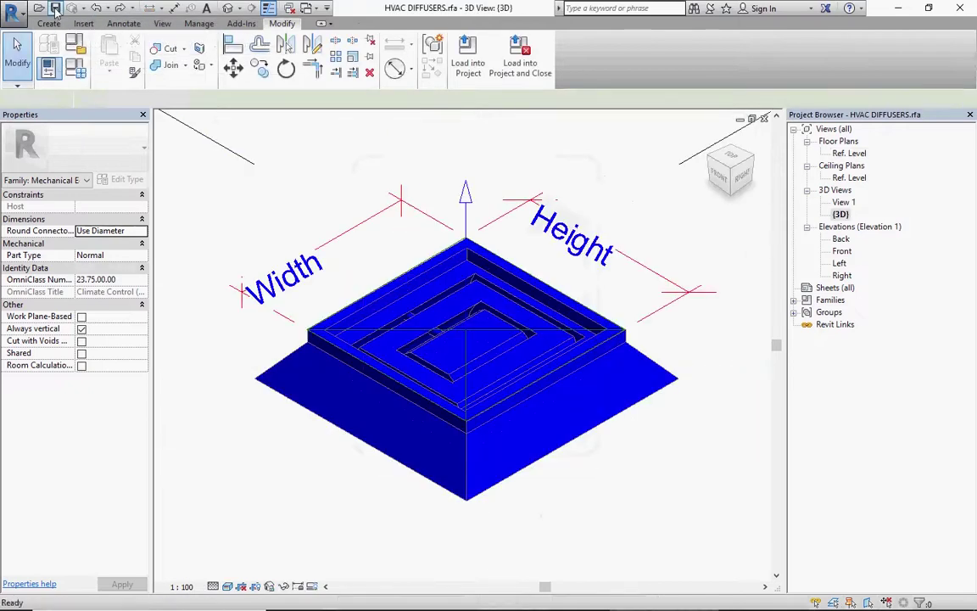